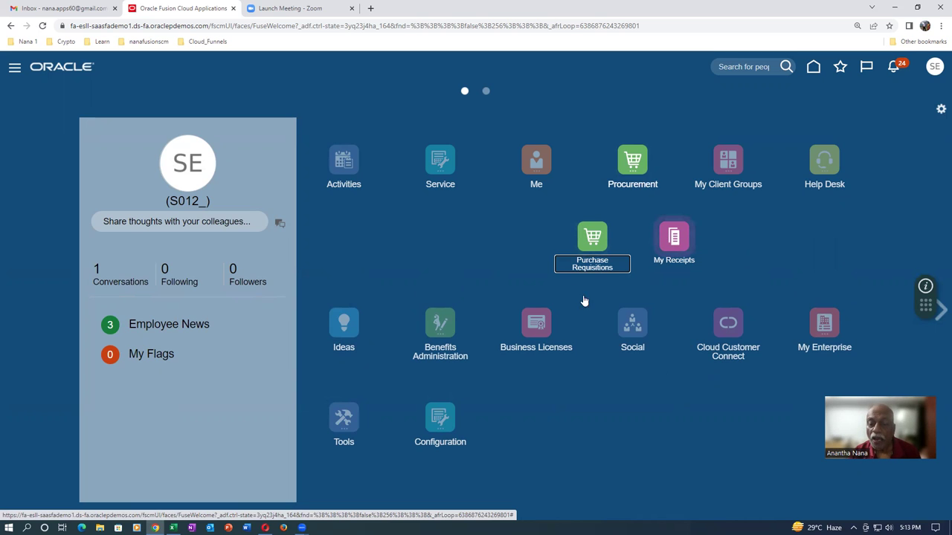
Step: Open Purchase Requisitions and review the deliver-to location and address in the requisition preferences, leaving them without saving
click(592, 238)
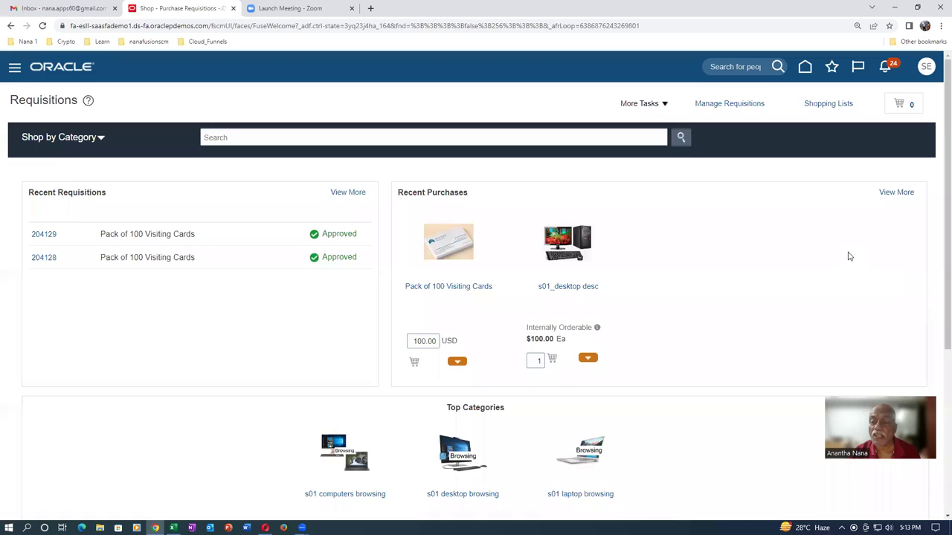
click(629, 104)
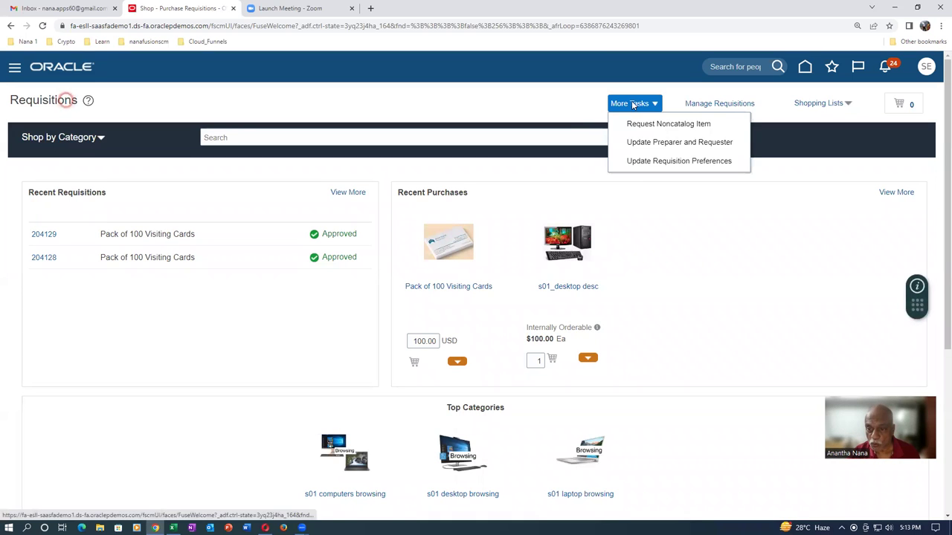
click(649, 161)
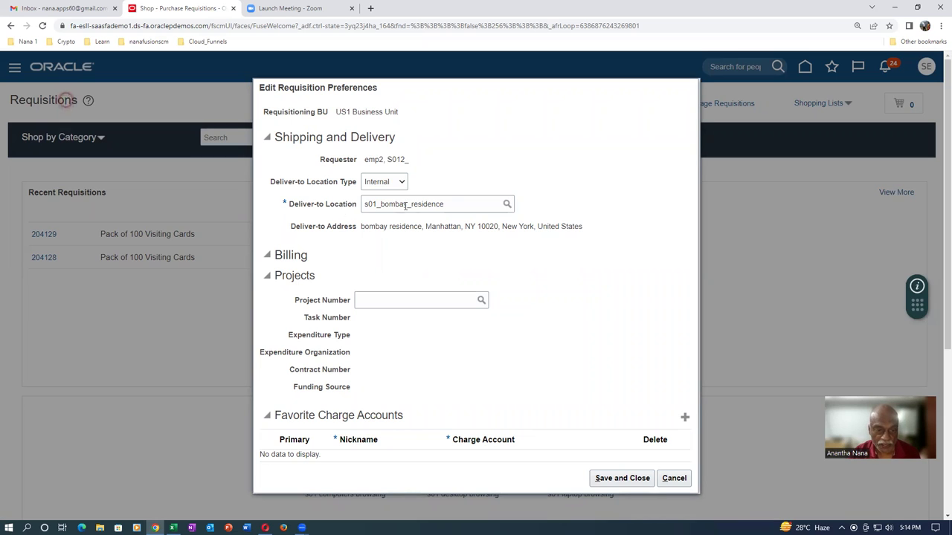
double_click(457, 206)
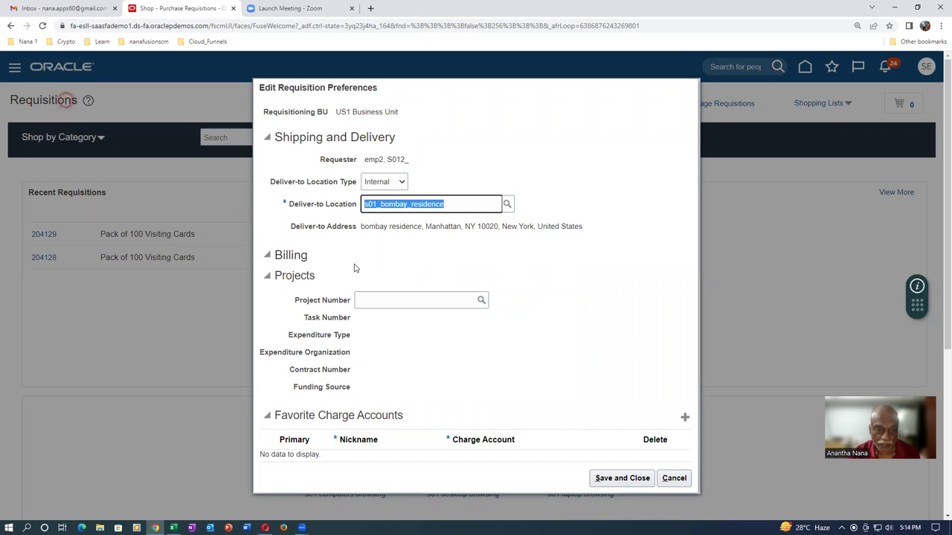
drag(367, 225, 563, 255)
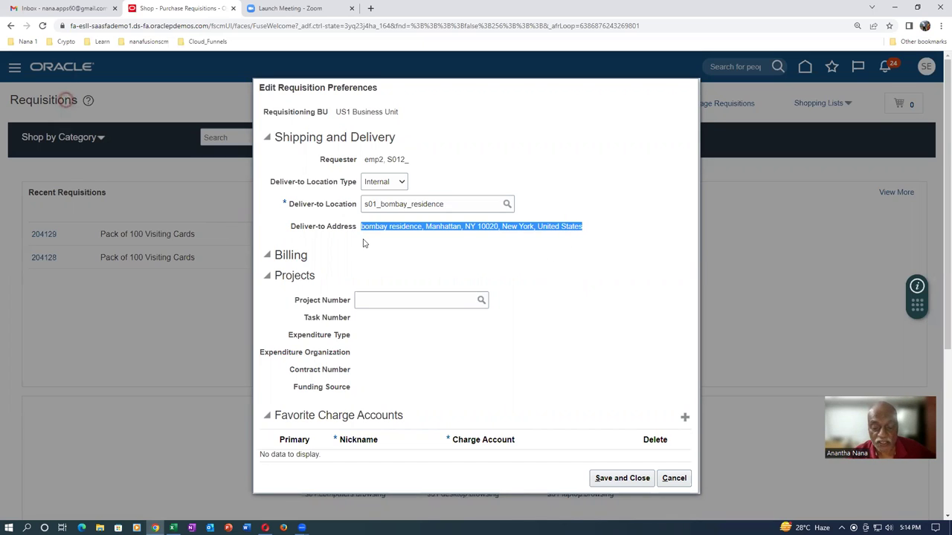
click(406, 256)
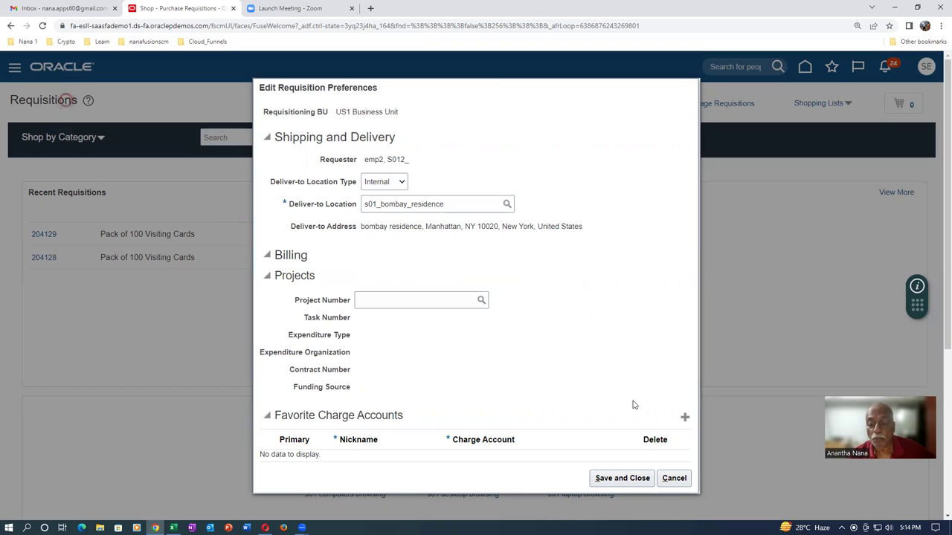
click(672, 481)
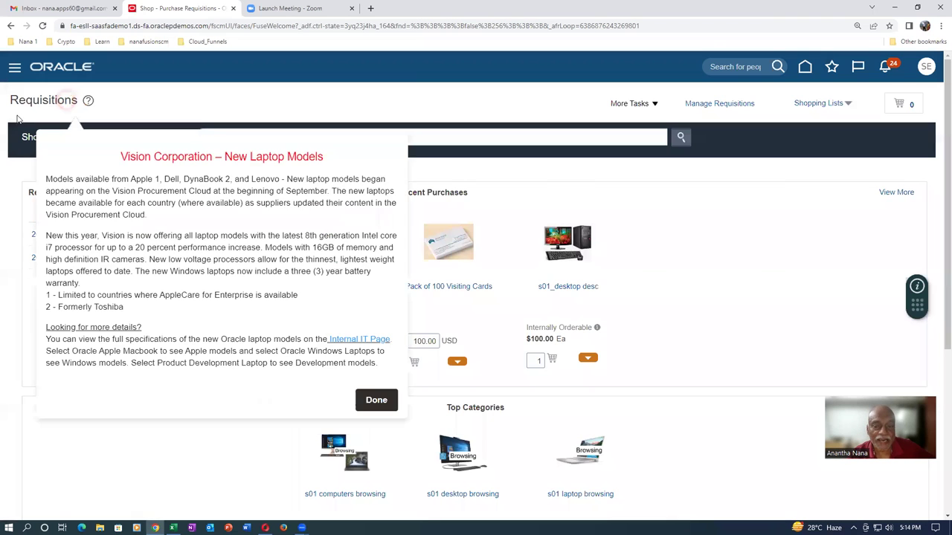
Step: Examine the requisition shopping page's categories, request forms, information and recently viewed items, plus the full list of recent purchases
scroll(767, 268, down, 1)
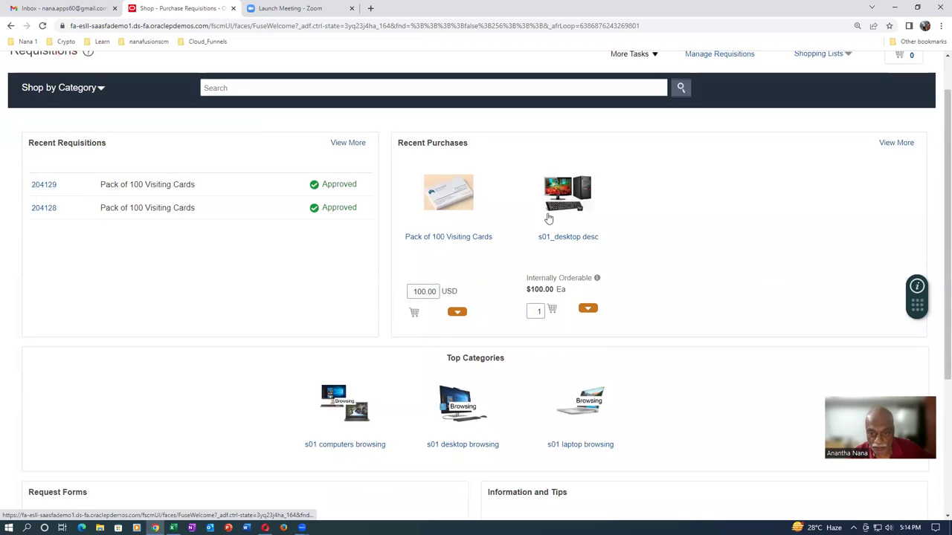
scroll(424, 347, down, 2)
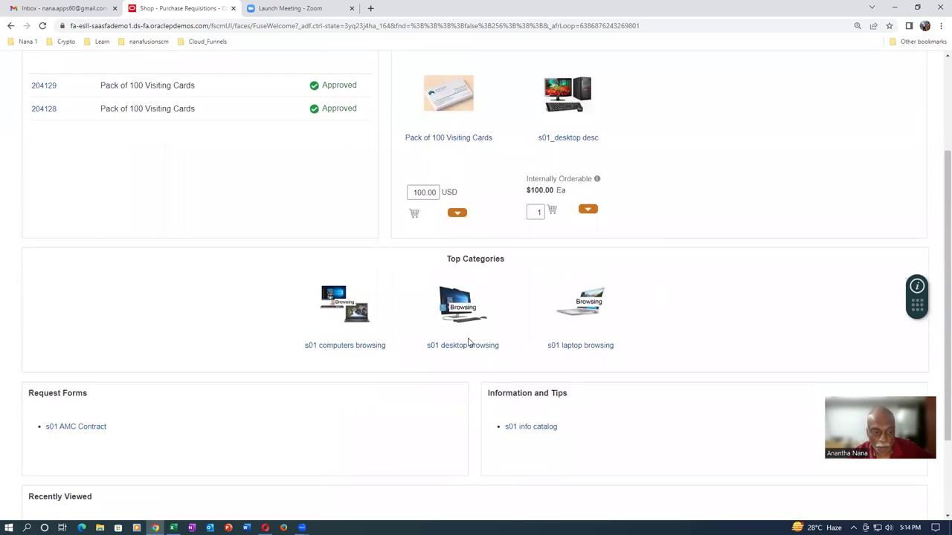
scroll(467, 339, down, 2)
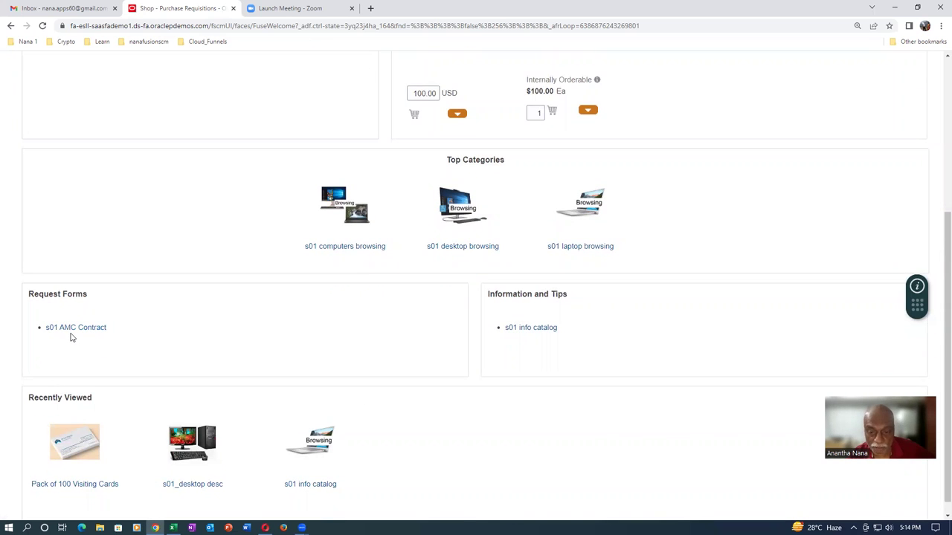
scroll(338, 500, down, 1)
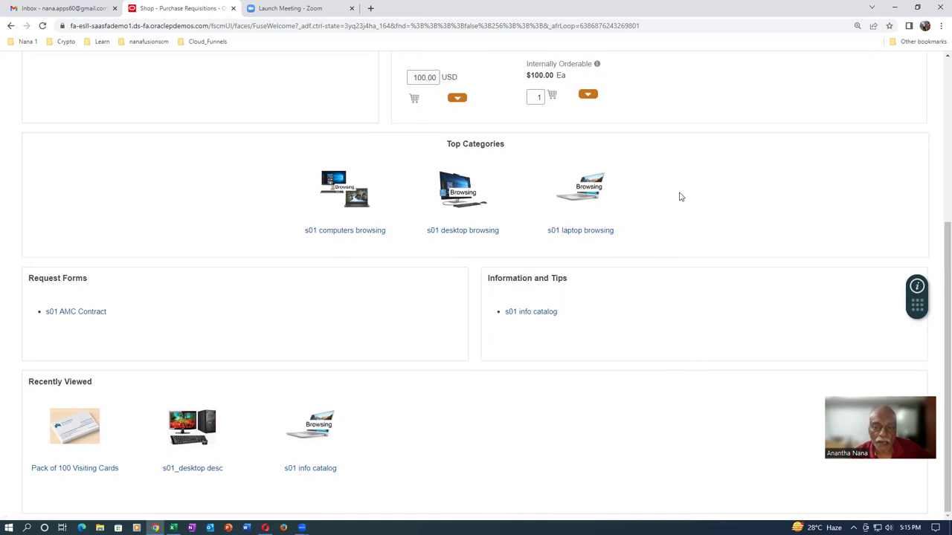
scroll(679, 196, up, 1)
scroll(679, 198, up, 1)
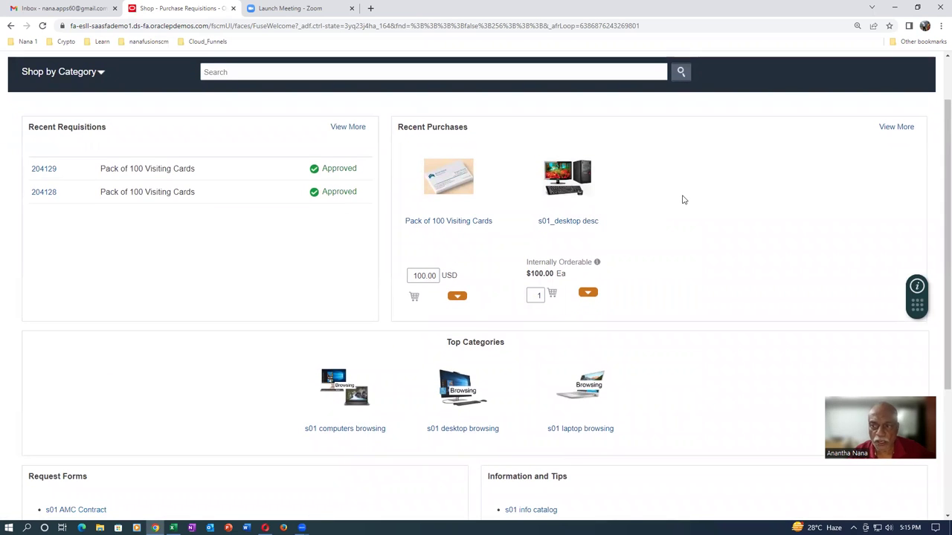
click(889, 130)
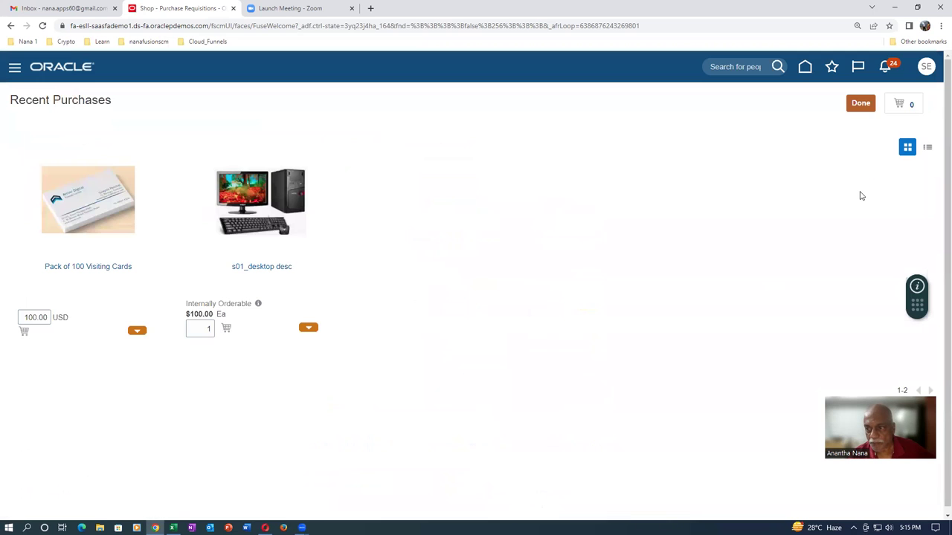
click(864, 104)
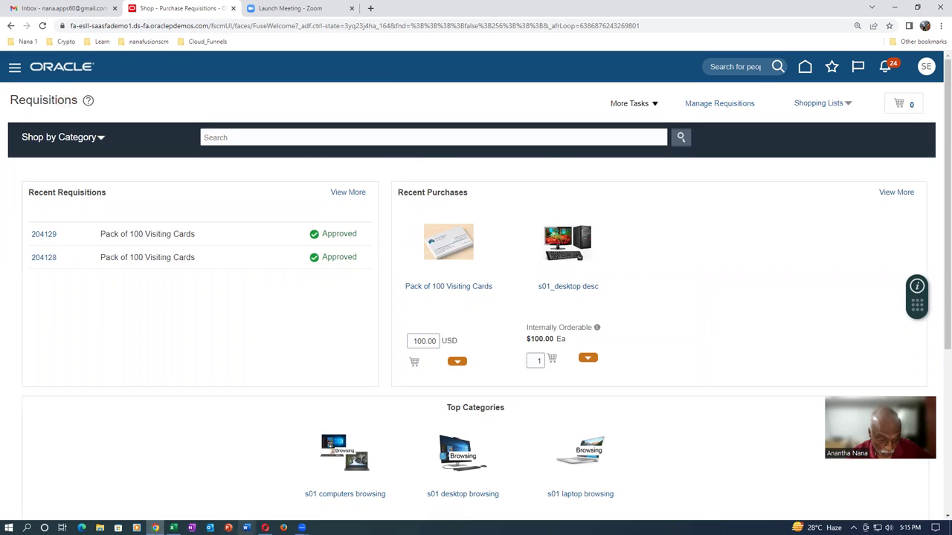
Step: Switch to the Opera browser session and open Manage Content Zones from the Procurement Catalogs work area
click(266, 527)
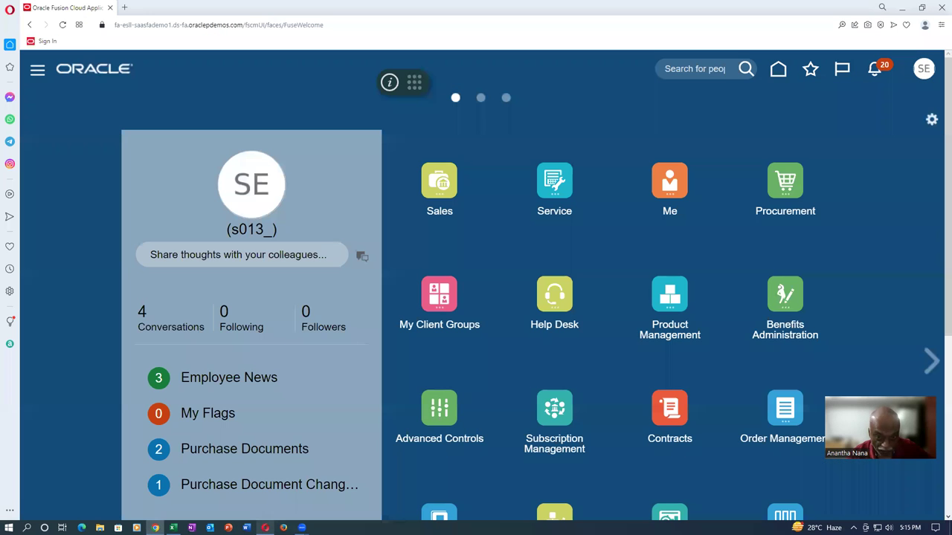
click(786, 165)
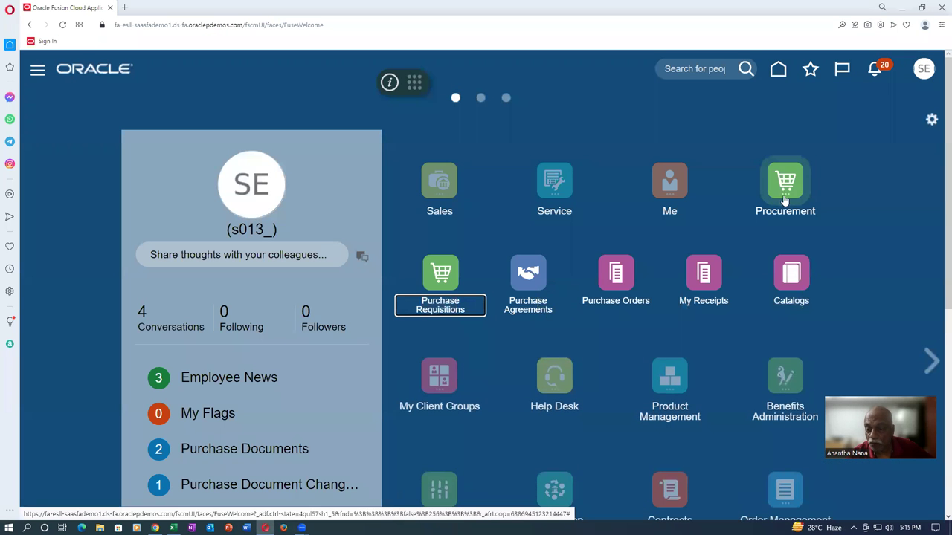
click(792, 290)
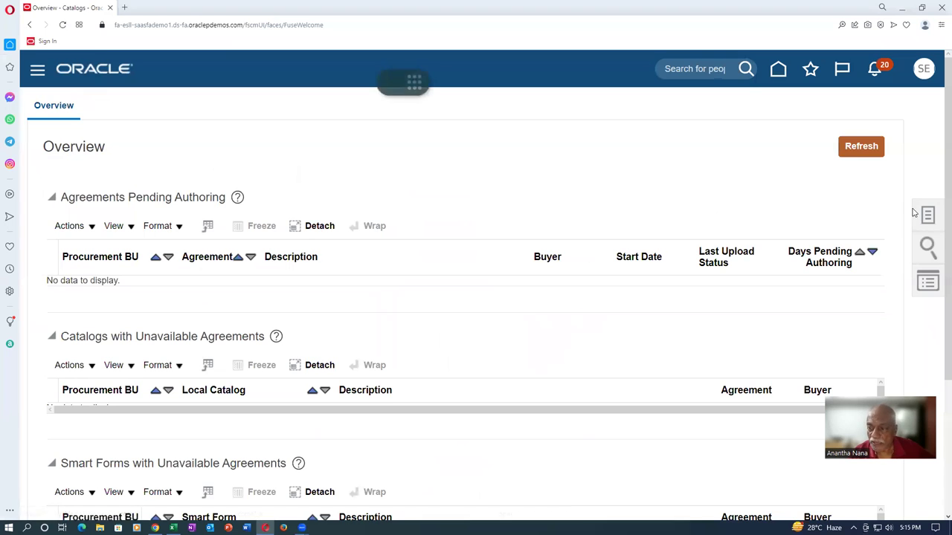
click(927, 216)
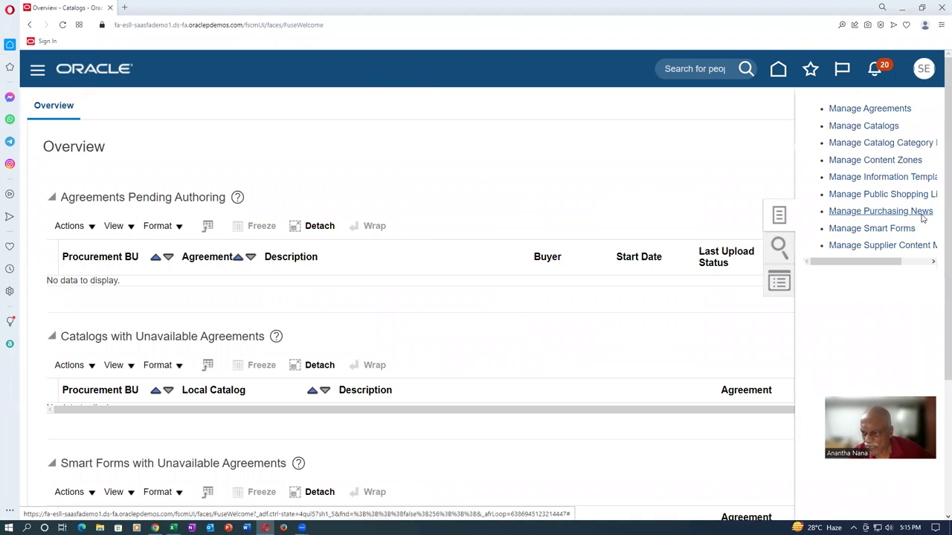
click(867, 161)
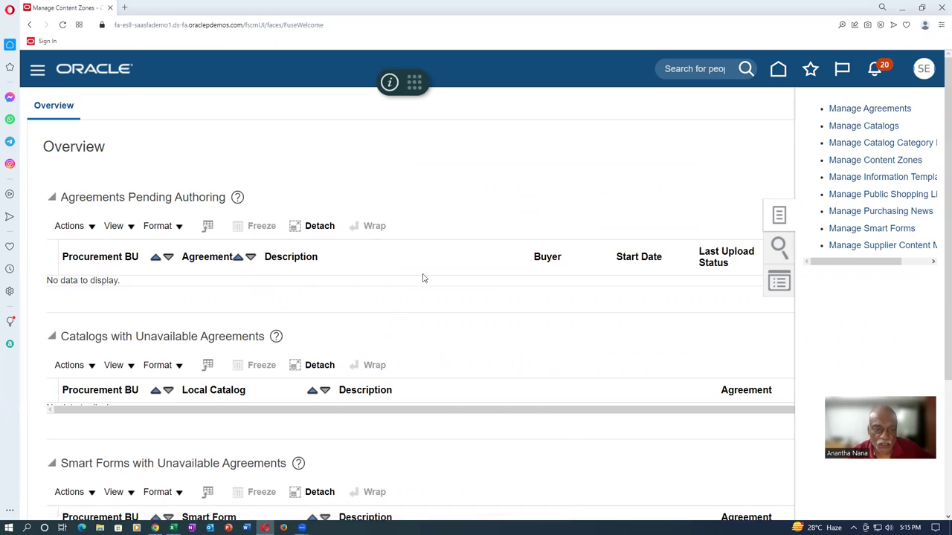
Step: Review the catalogs, public shopping list, smart form and security of "s01 desk lap vc content zome", and cancel out of it
scroll(427, 210, down, 2)
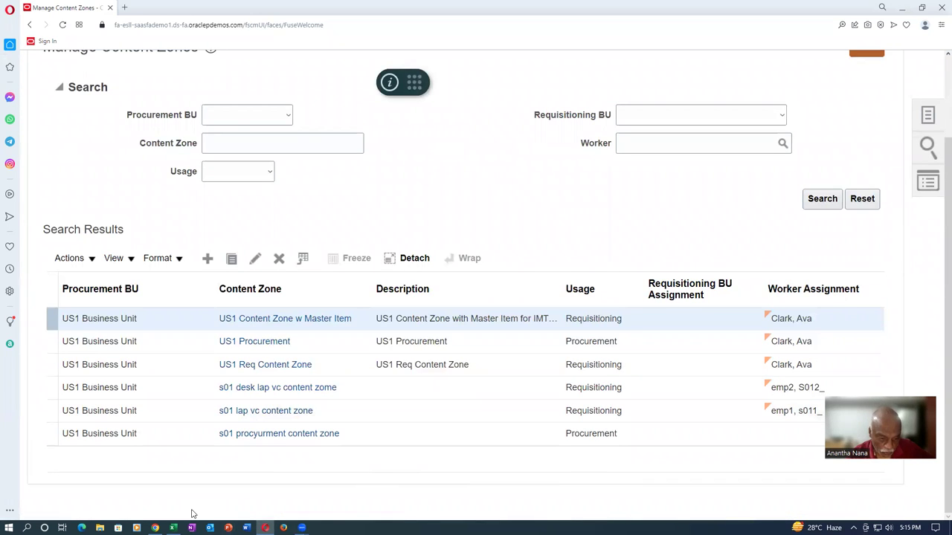
click(273, 389)
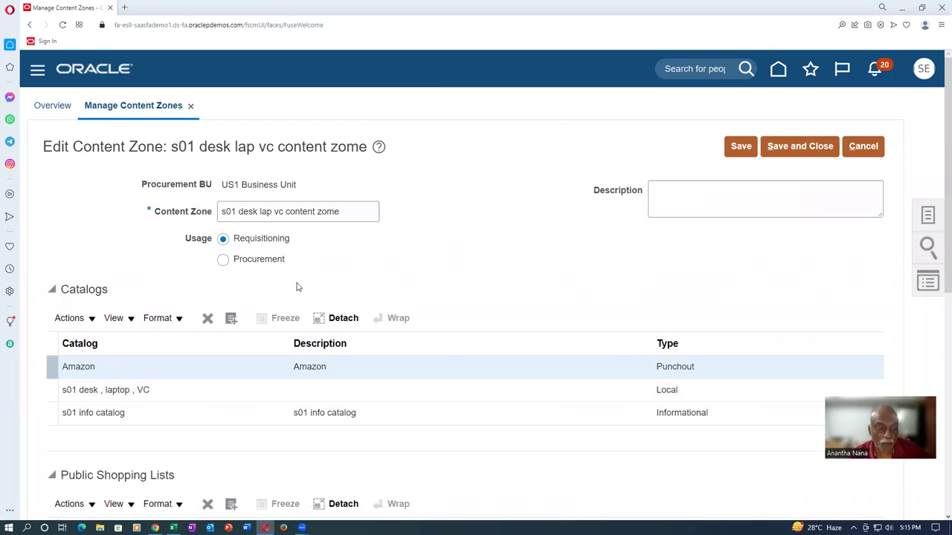
scroll(296, 288, down, 2)
scroll(296, 289, down, 4)
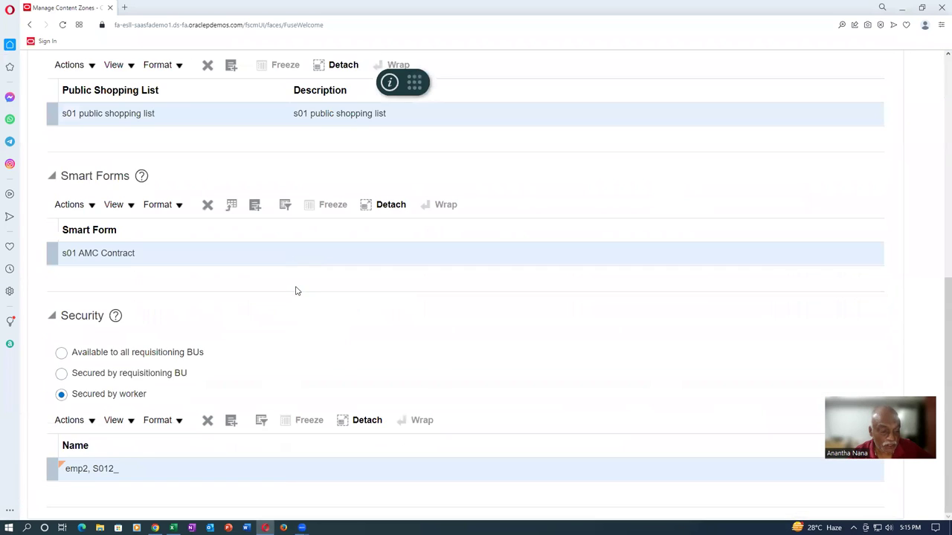
scroll(296, 291, up, 6)
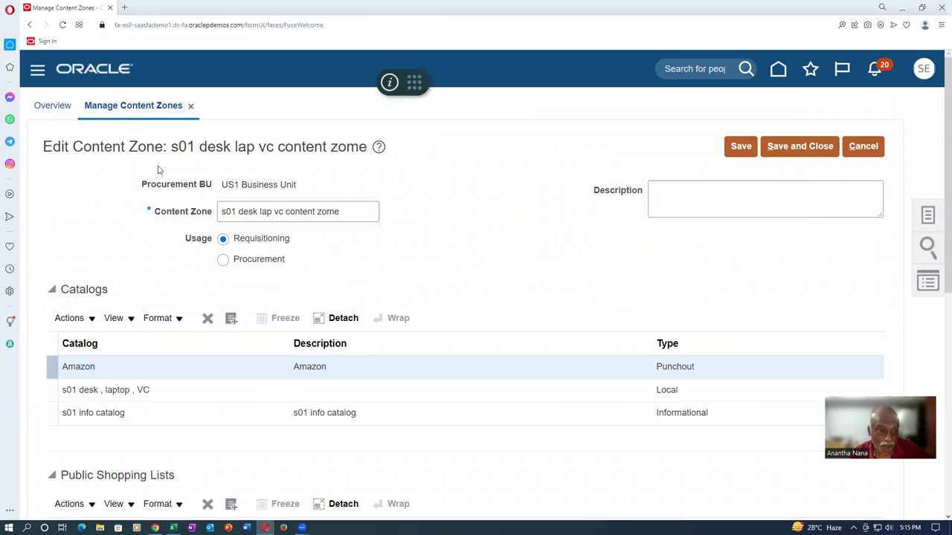
click(874, 151)
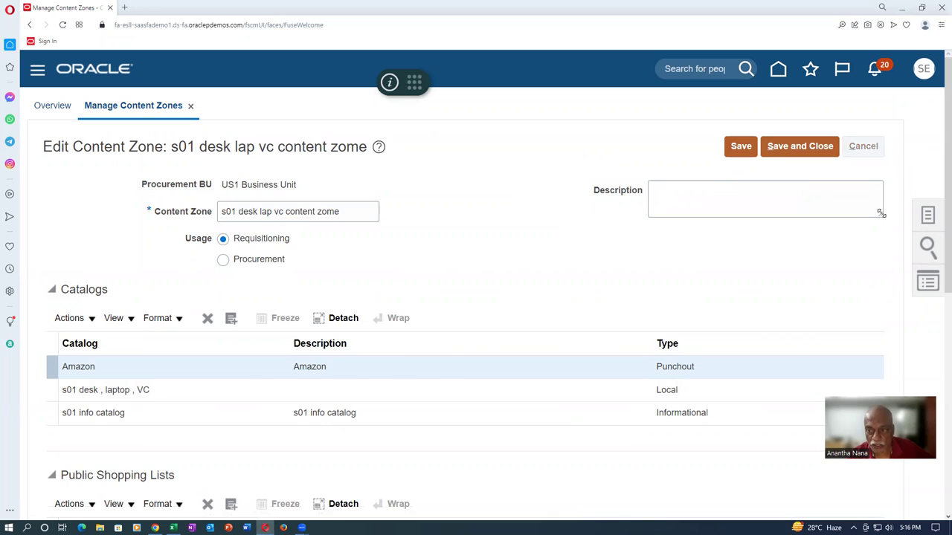
Step: Go to Manage Catalogs and inspect the agreement and category settings of the local catalog "s01 desk , laptop , VC"
click(928, 221)
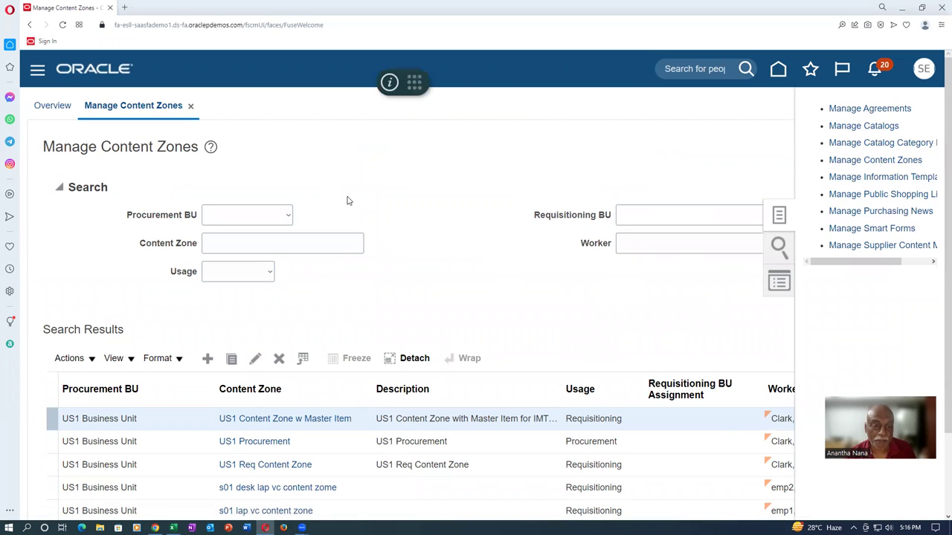
scroll(346, 200, down, 3)
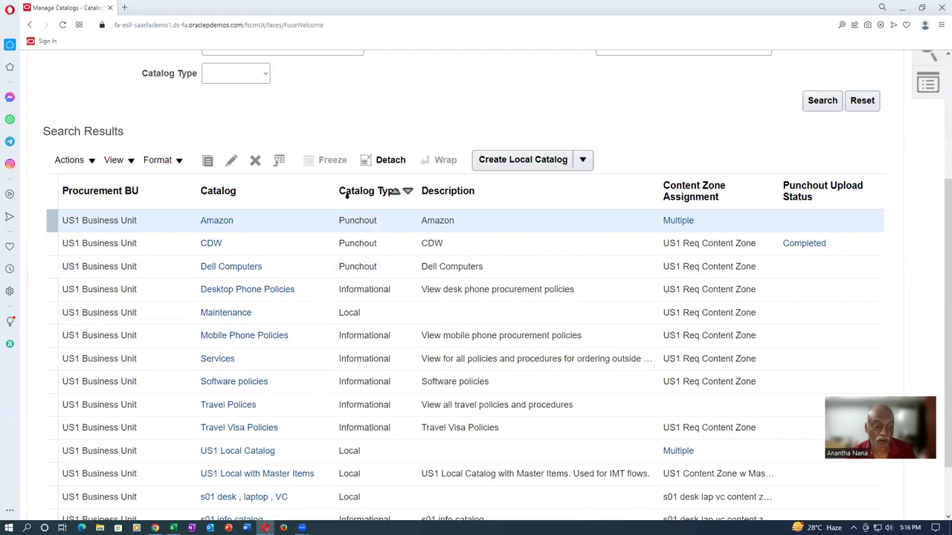
scroll(320, 343, down, 1)
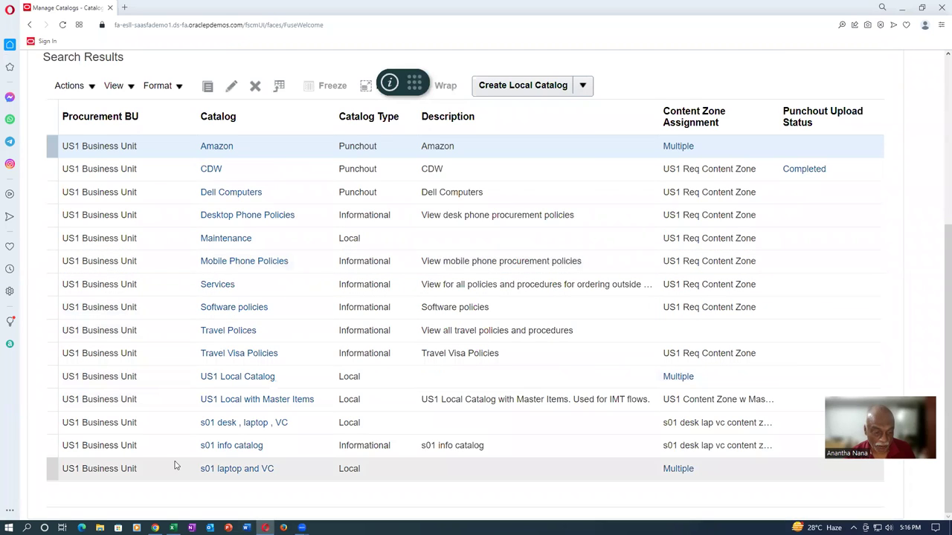
click(246, 427)
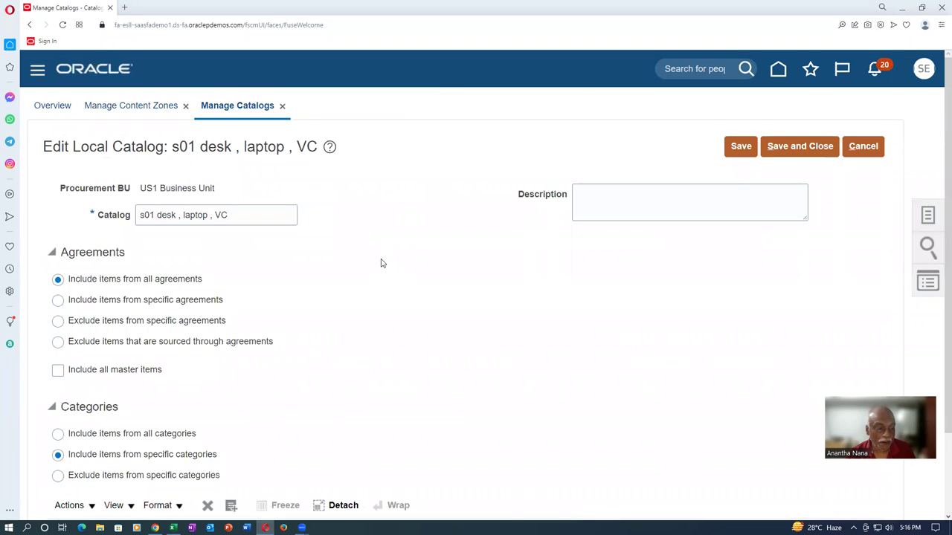
scroll(74, 281, down, 1)
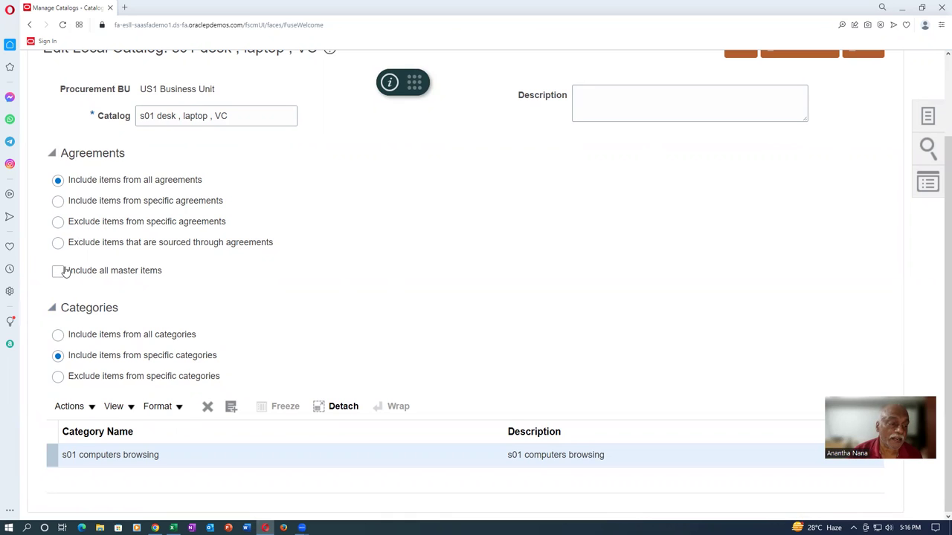
Step: Turn the catalog's option to include all master items on and off again, and cancel the catalog edit
click(57, 271)
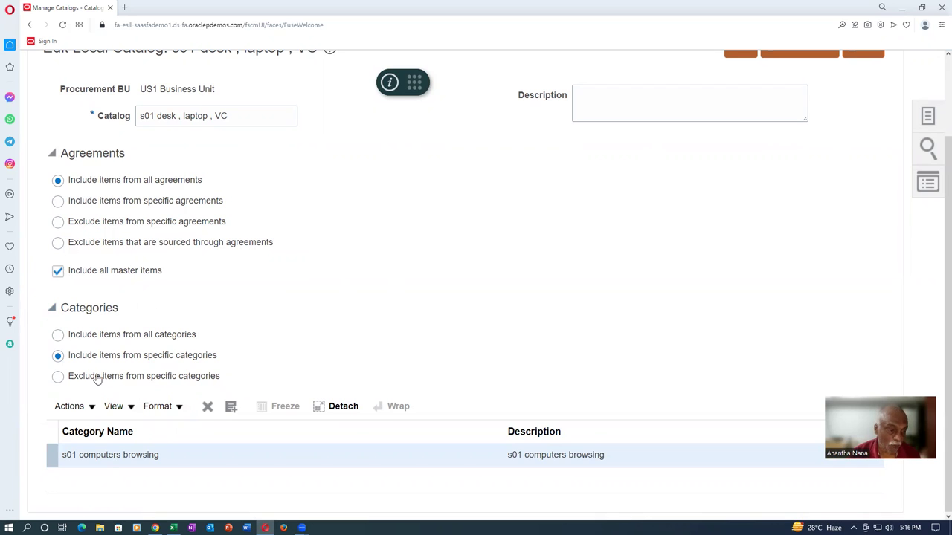
click(58, 272)
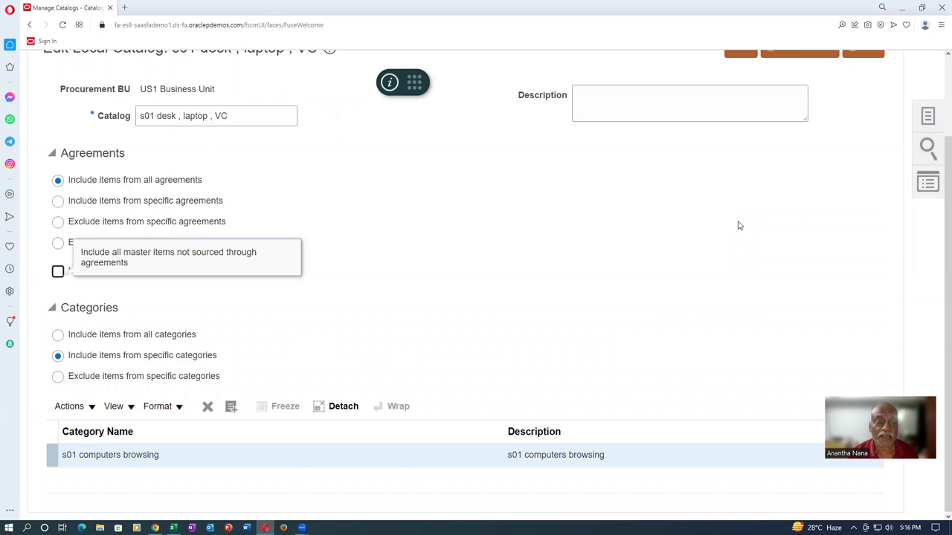
scroll(739, 226, up, 2)
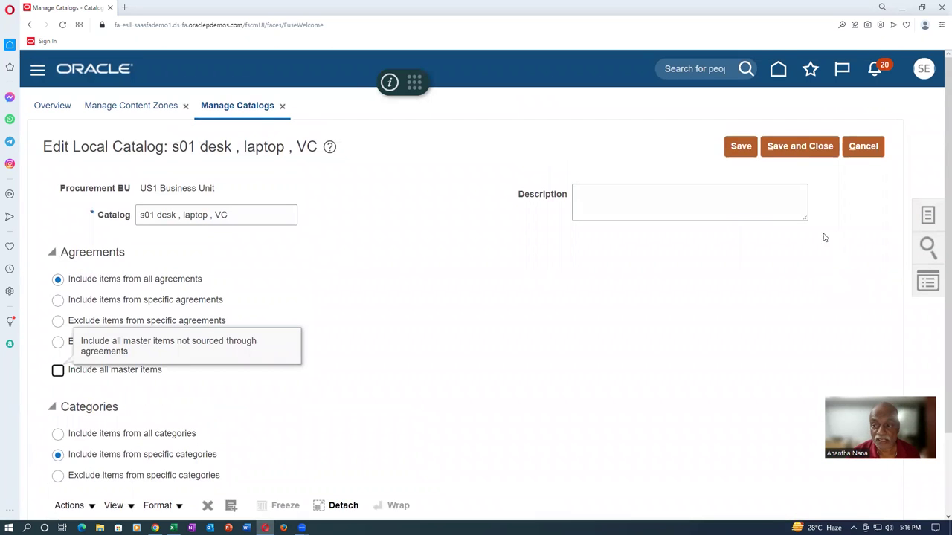
click(862, 148)
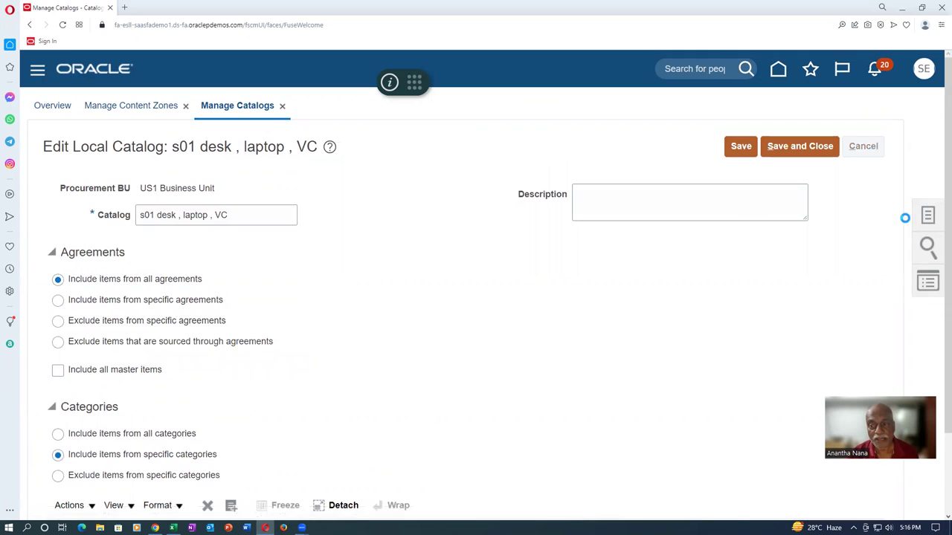
Step: Open the Manage Catalog Category Hierarchy task from the catalog tasks
click(927, 217)
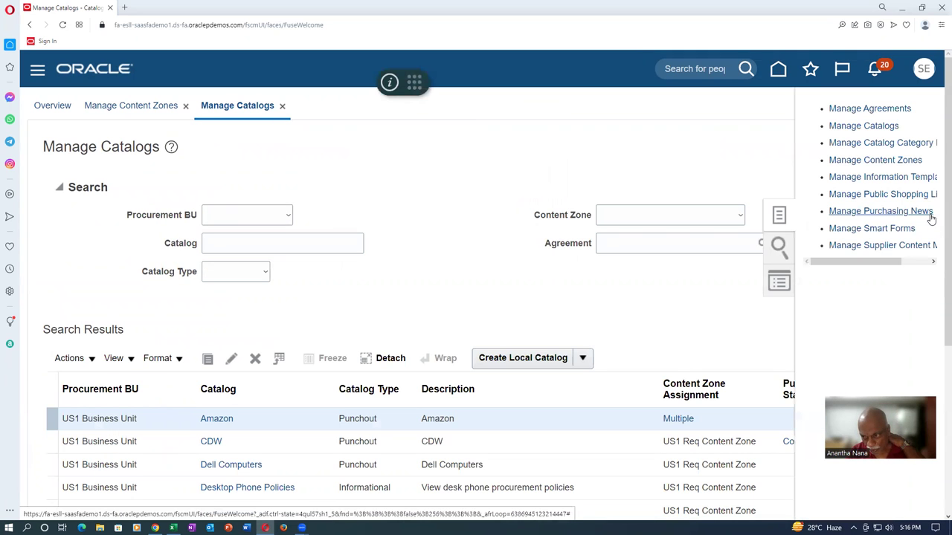
click(890, 144)
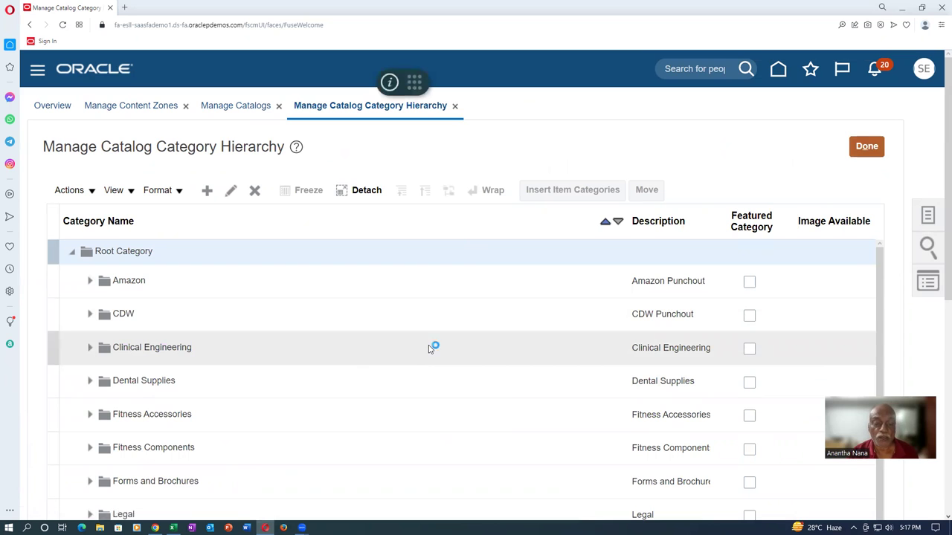
Step: Examine the browsing categories in the catalog category hierarchy, including their featured and image settings
scroll(426, 342, down, 3)
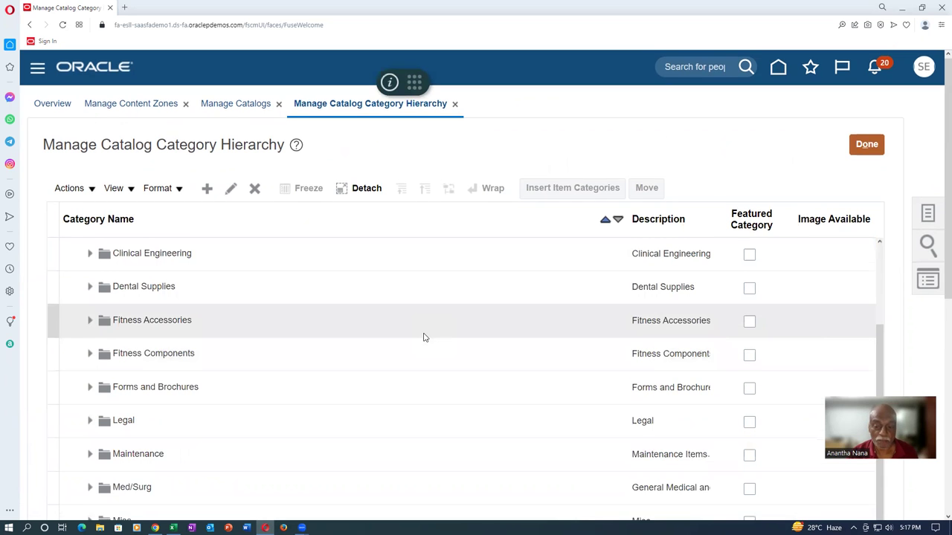
scroll(424, 337, down, 5)
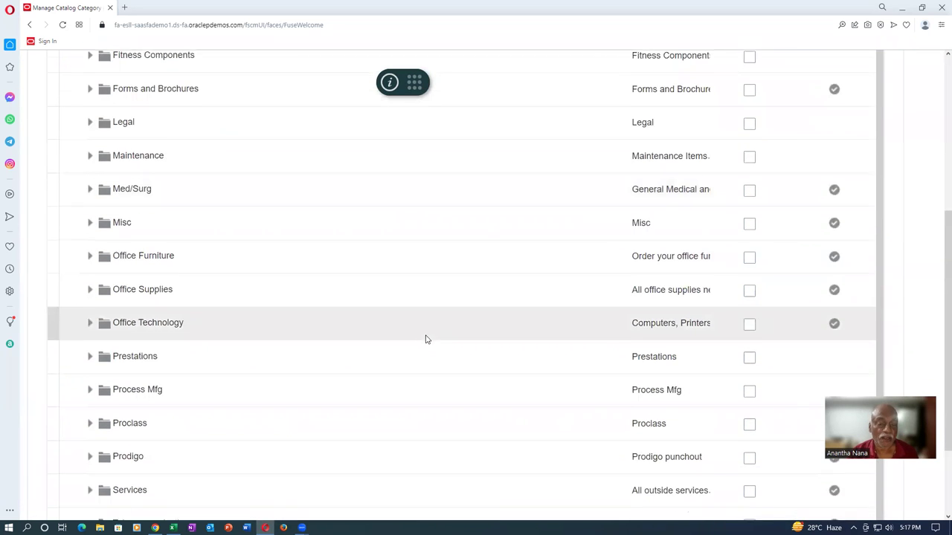
scroll(426, 339, down, 2)
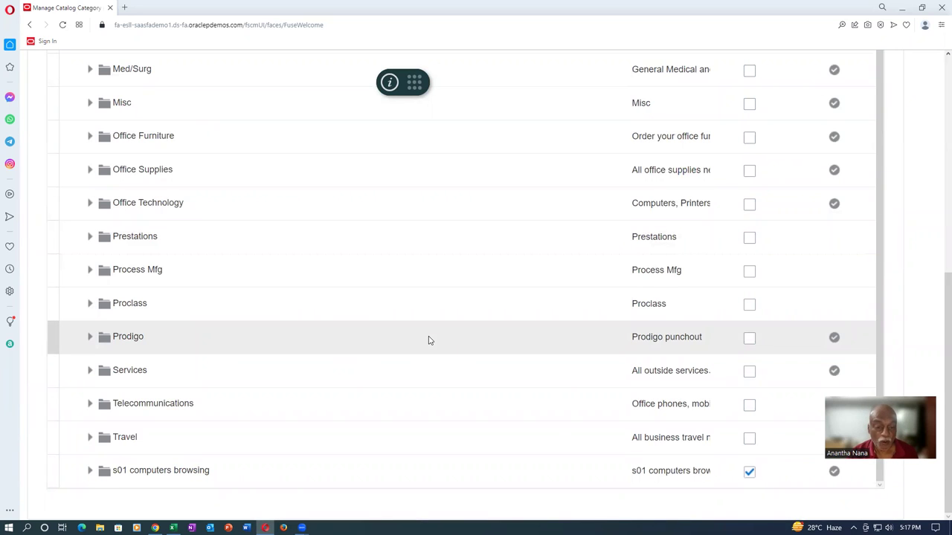
scroll(429, 342, up, 10)
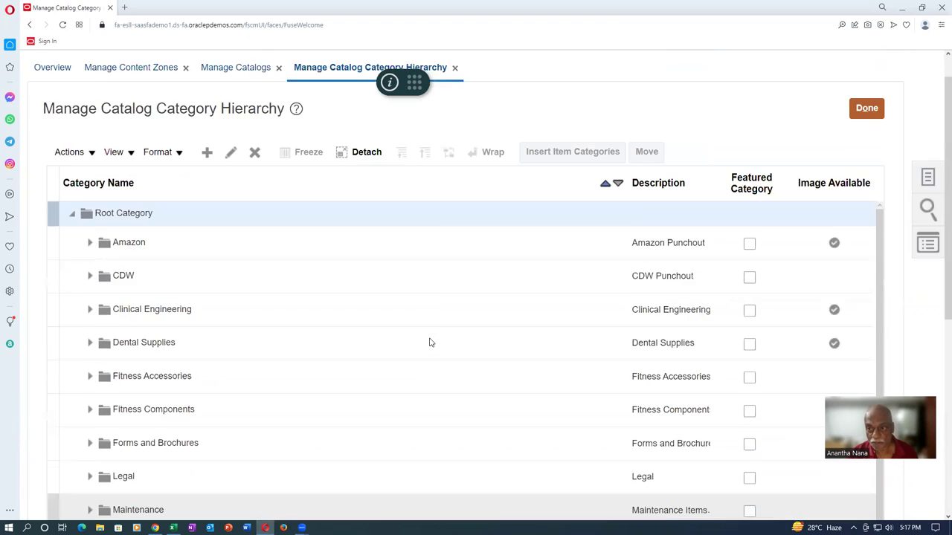
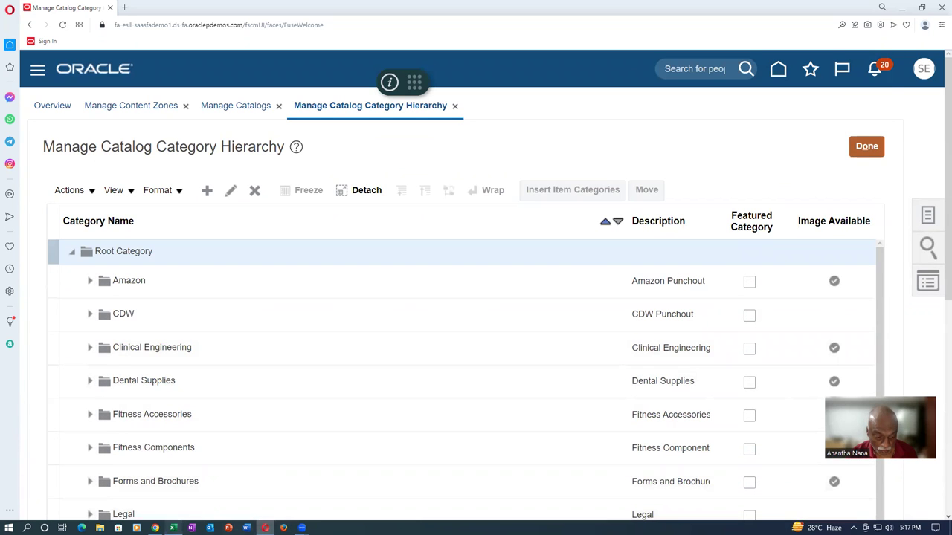
Step: Switch to the Requisitions shopping page in Chrome and open the "s01 AMC Contract" request form
click(154, 528)
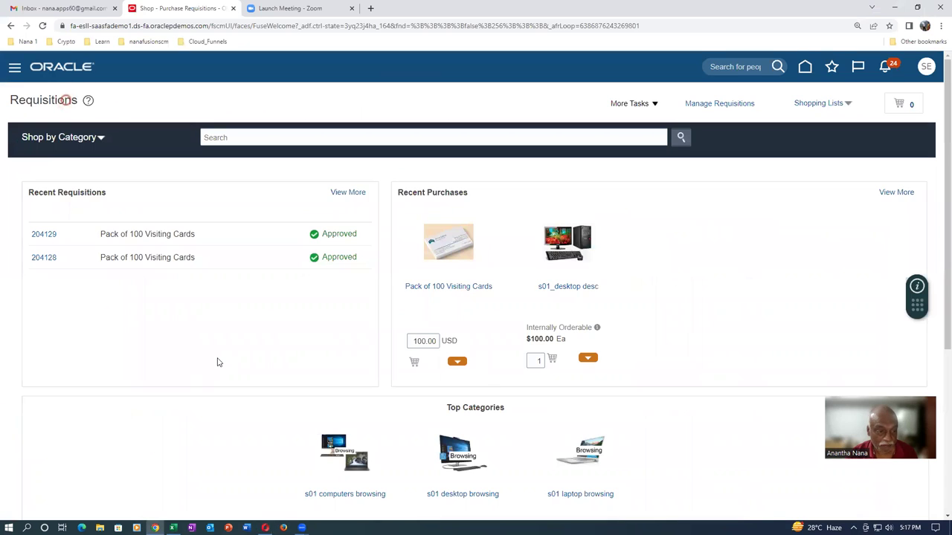
scroll(223, 364, down, 3)
scroll(227, 364, down, 1)
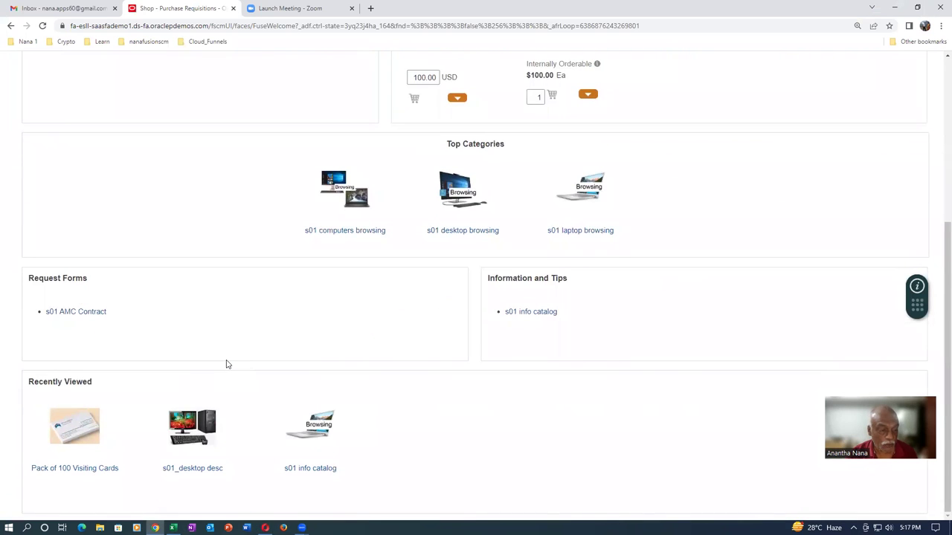
click(78, 316)
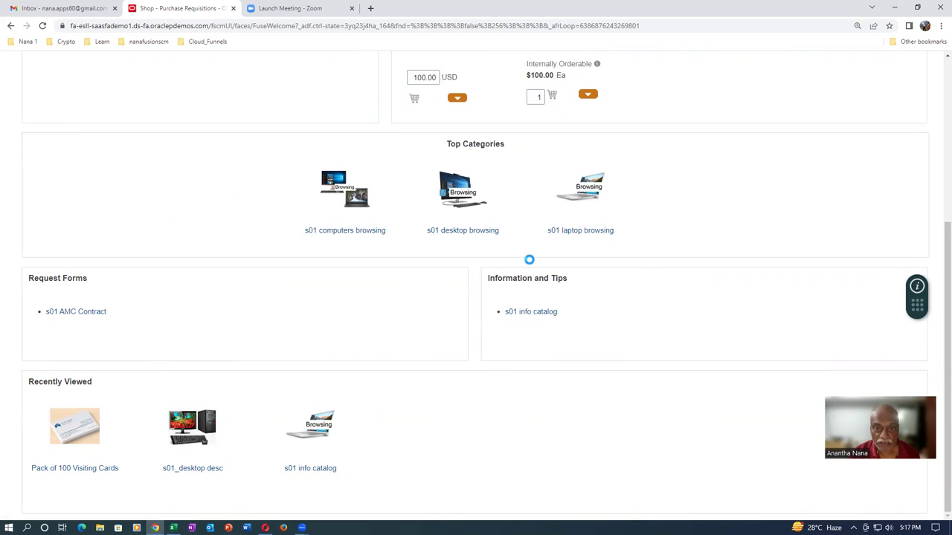
scroll(483, 264, up, 2)
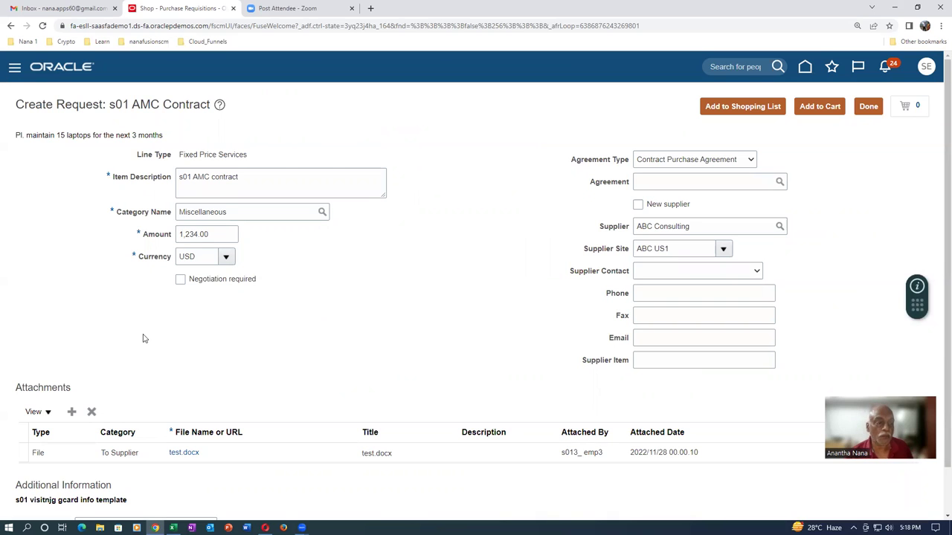
Step: Change the request's item description to "s01 AMC contract modified" and look over its attachments and additional information
click(272, 181)
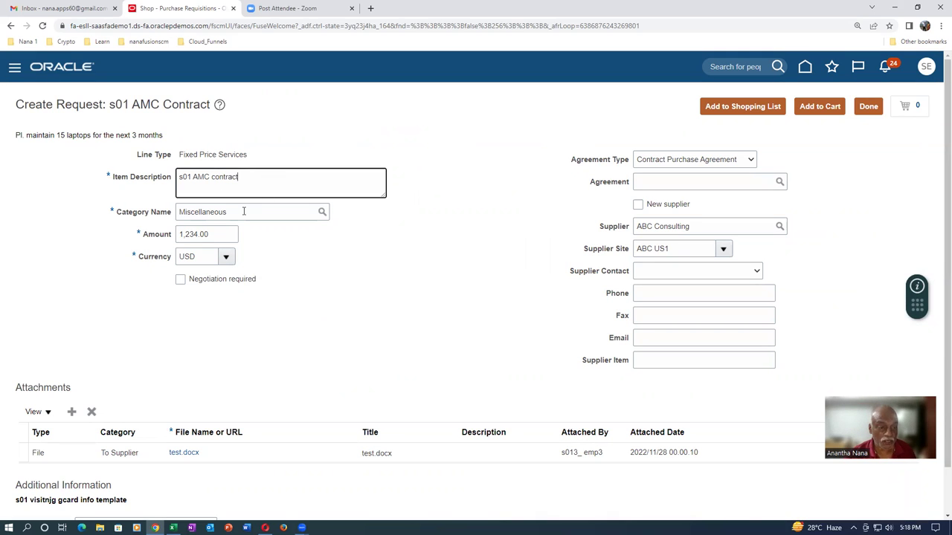
text(modi)
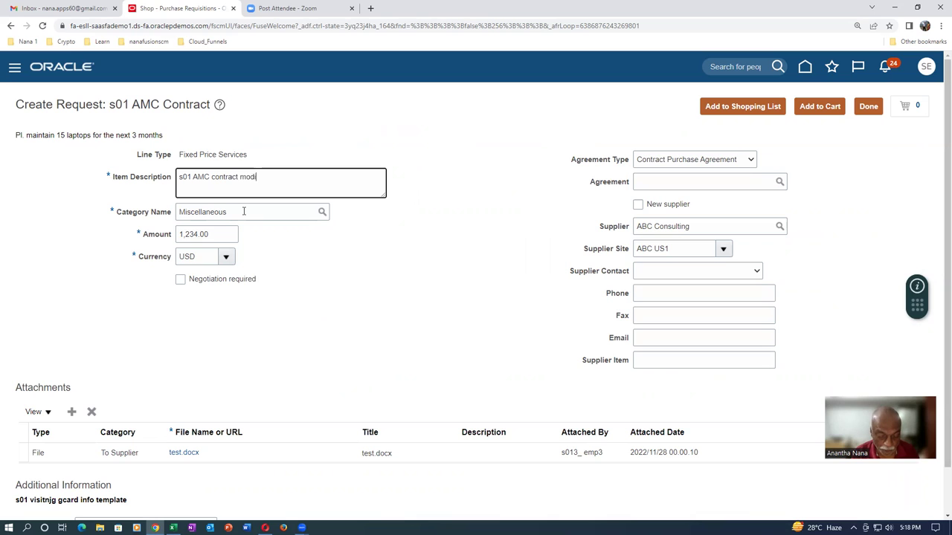
text(fied)
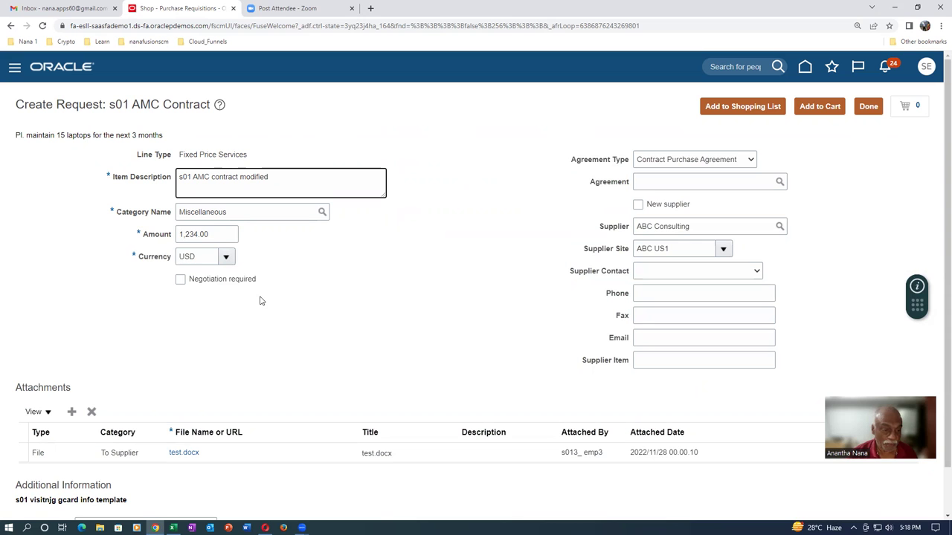
scroll(260, 300, down, 1)
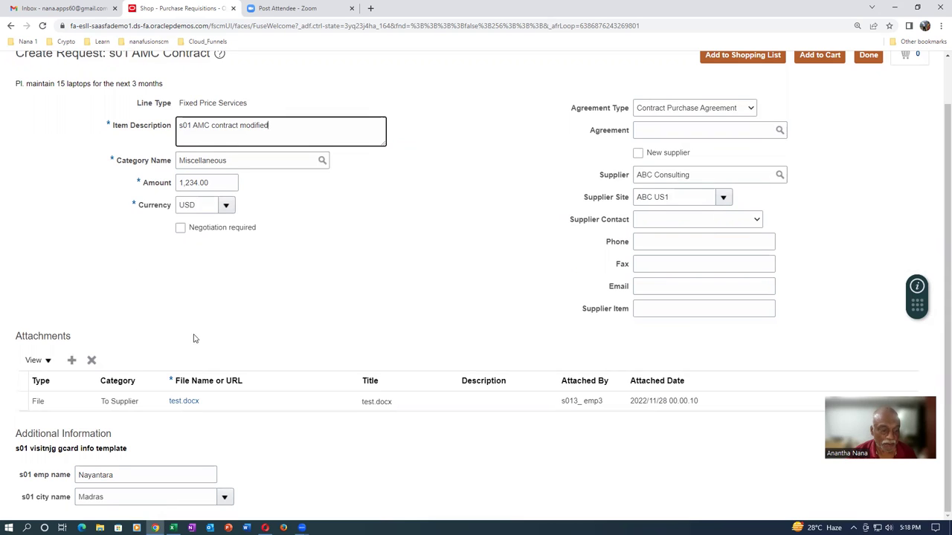
Step: Switch to the catalog administration session in Opera, go to Manage Smart Forms and inspect the "s01 AMC Contract" form's user-editable fields and information template
click(266, 528)
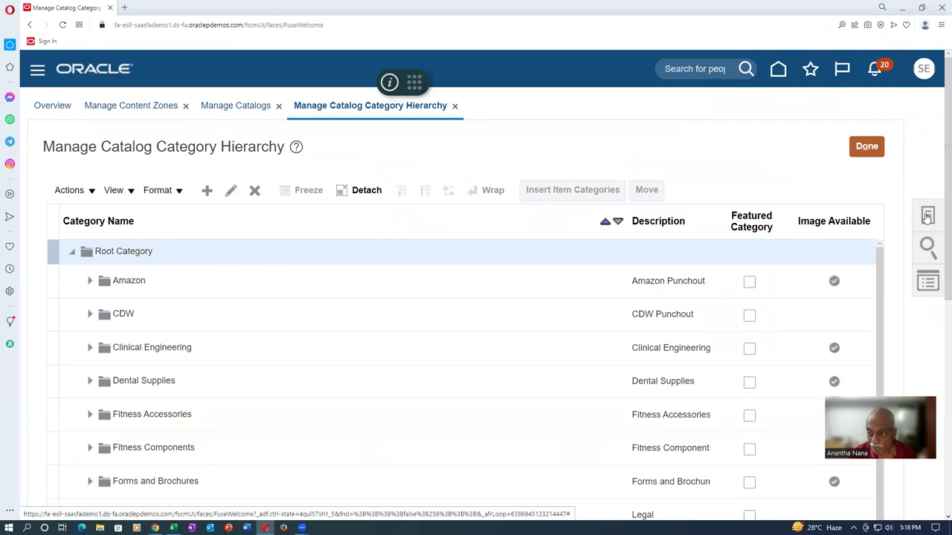
click(927, 215)
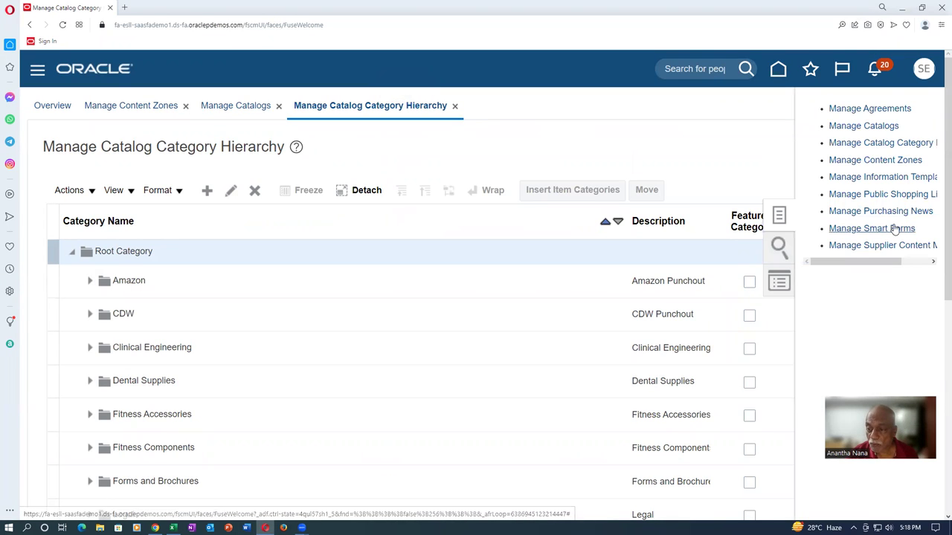
click(891, 227)
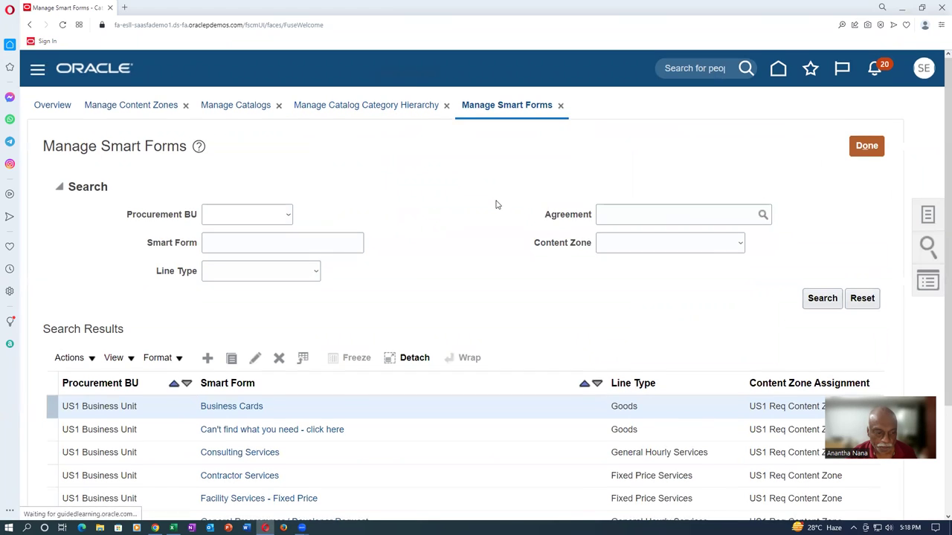
scroll(495, 203, down, 3)
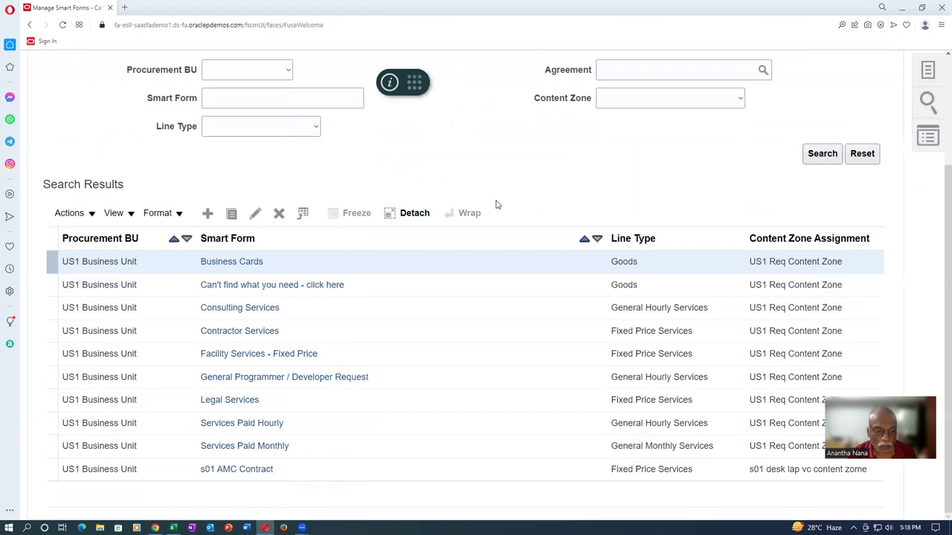
click(236, 469)
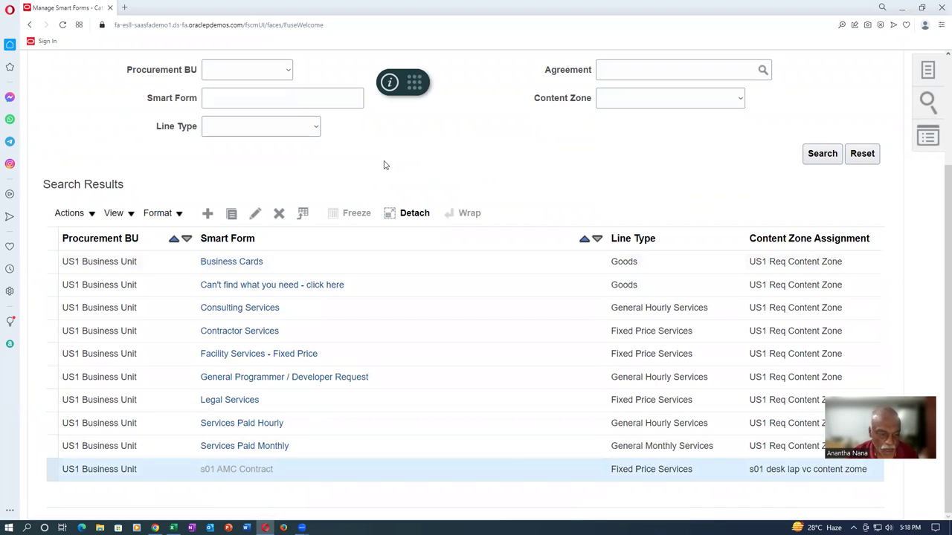
scroll(384, 170, down, 3)
scroll(384, 172, down, 3)
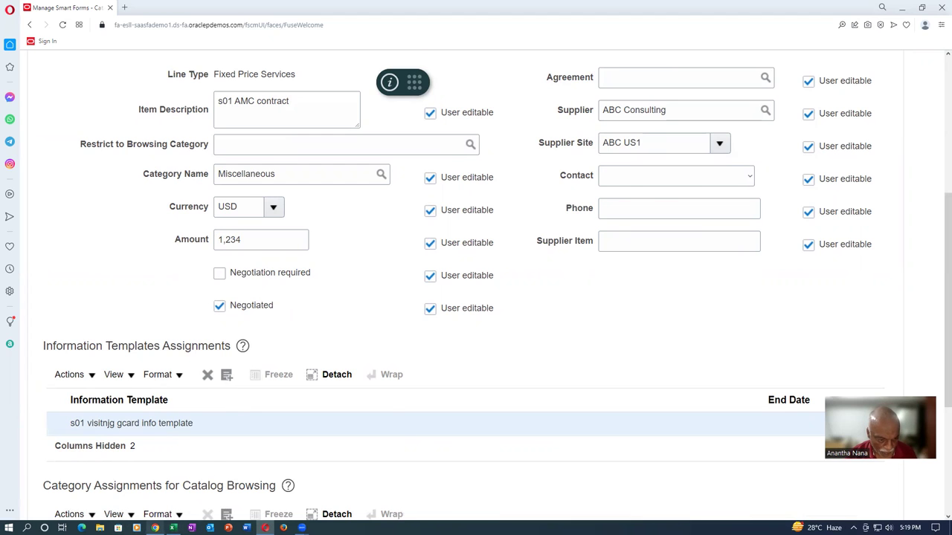
Step: Return to the AMC contract request in Chrome and check the employee name and city name fields of its information template
click(154, 528)
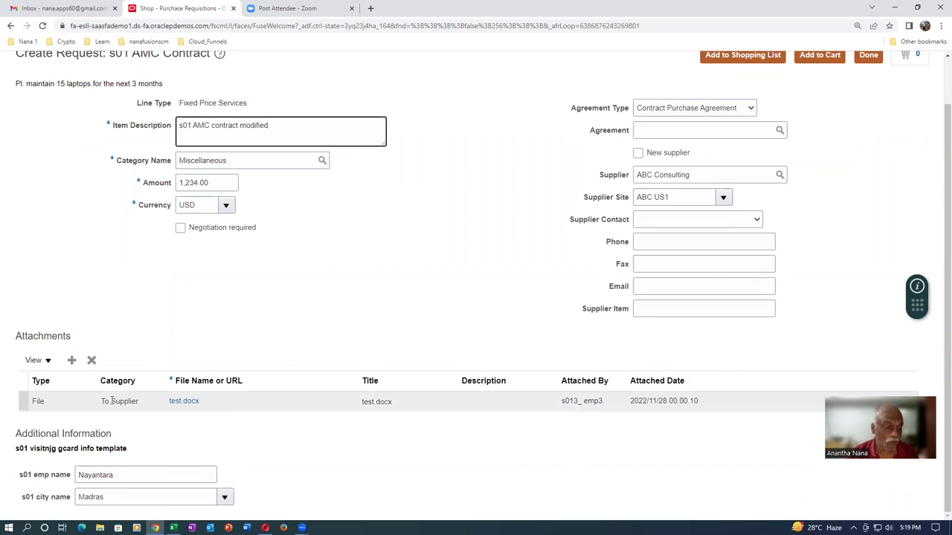
click(138, 478)
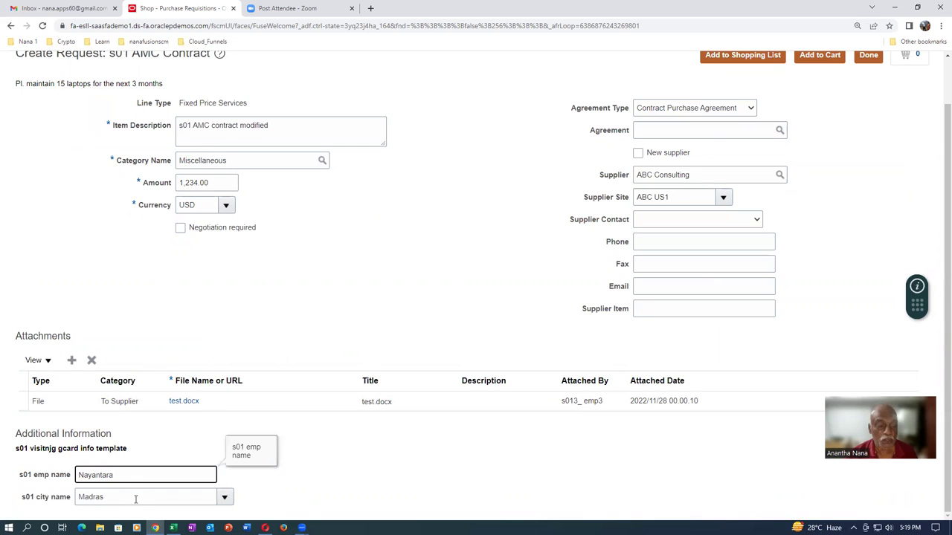
click(135, 499)
click(375, 438)
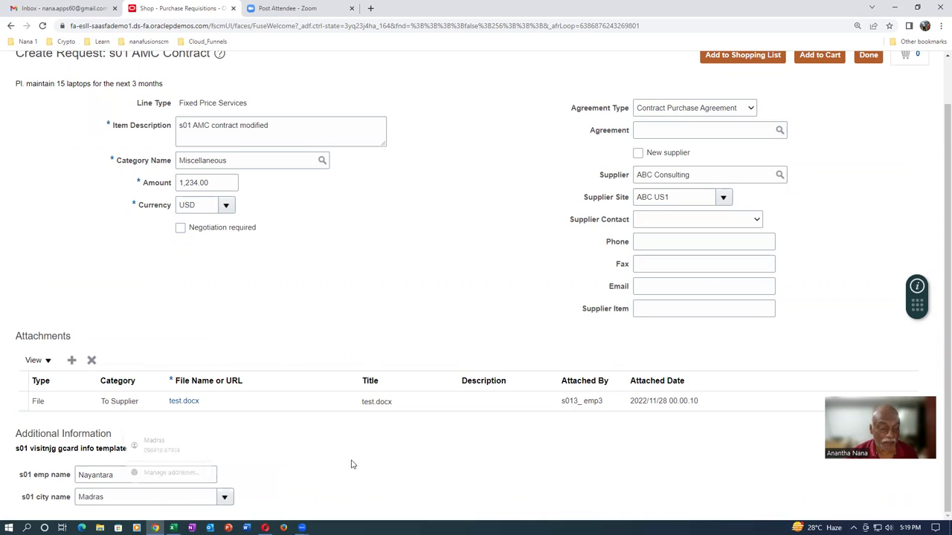
click(125, 478)
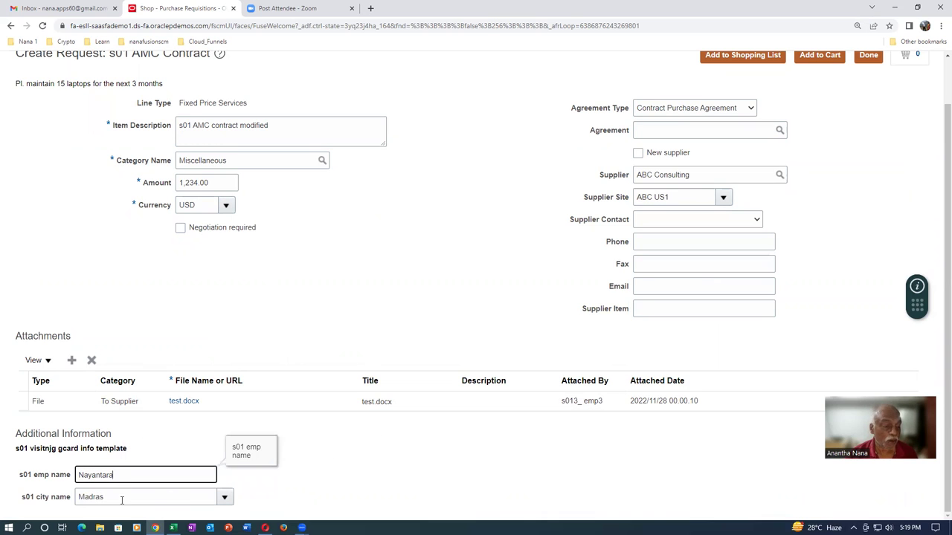
click(125, 493)
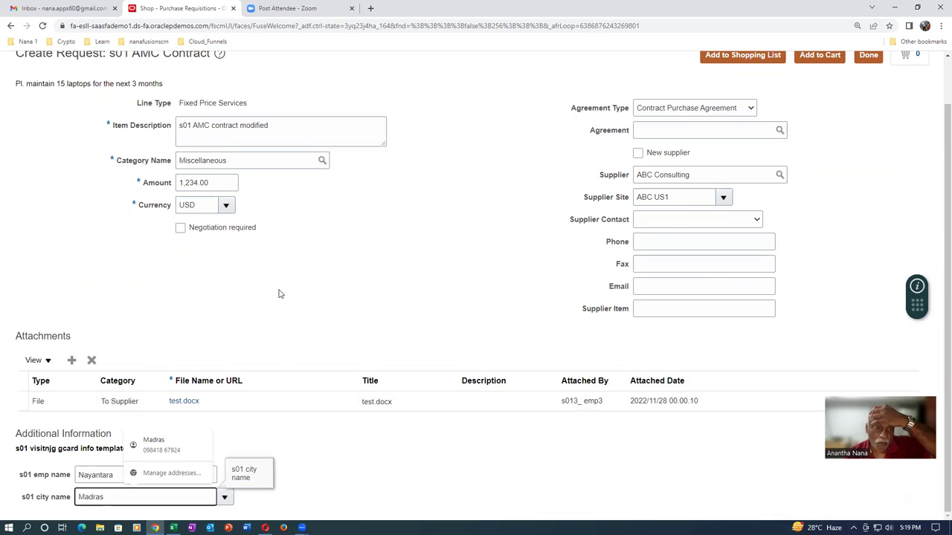
click(0, 510)
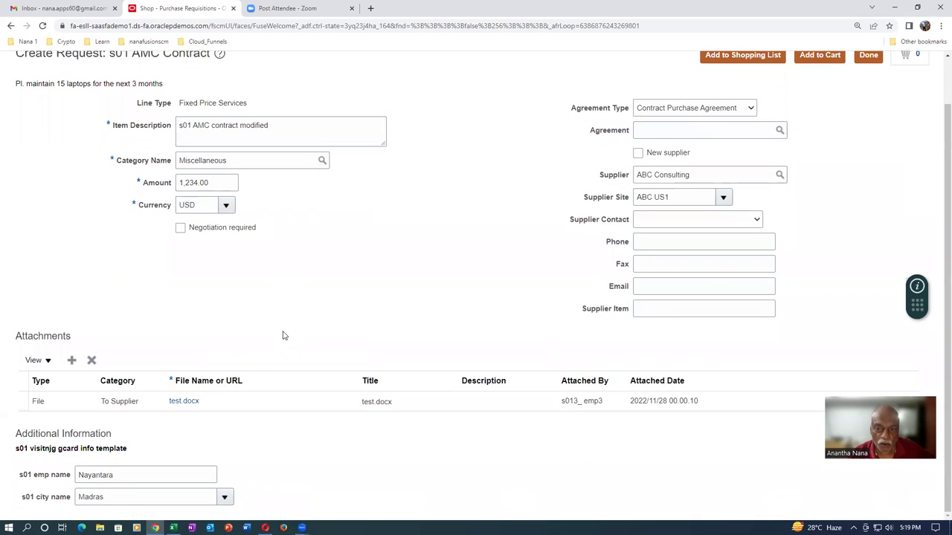
scroll(361, 304, up, 1)
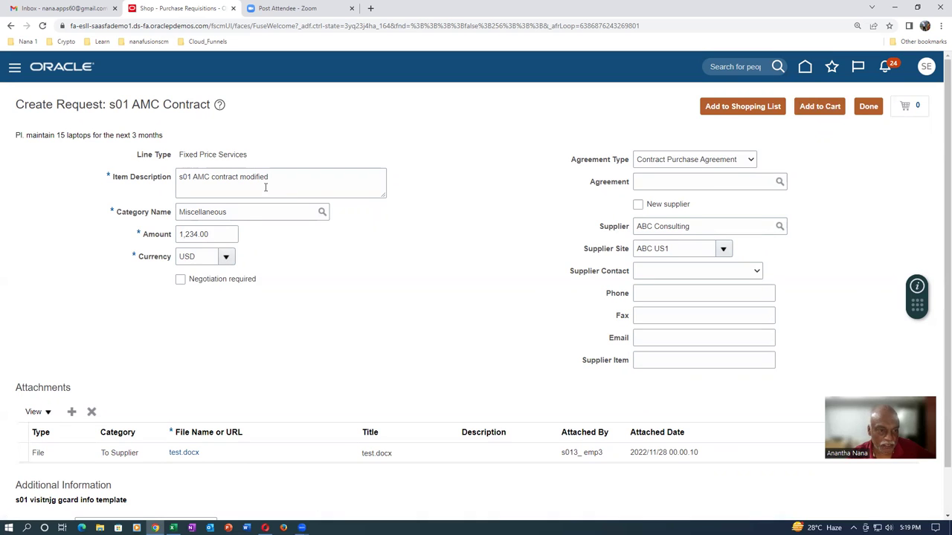
Step: Add the AMC contract request to the cart and open the requisition for review, checking its delivery, billing and attachment details
click(824, 107)
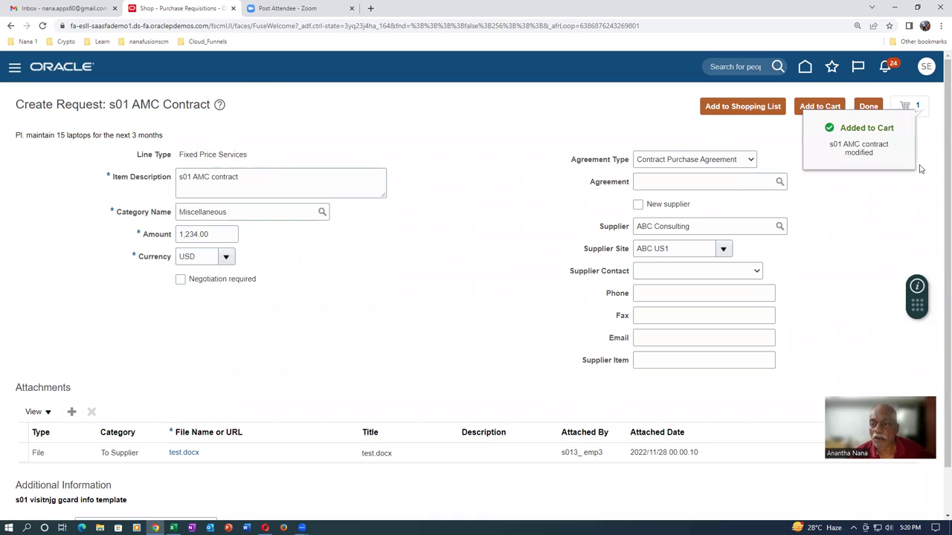
click(913, 108)
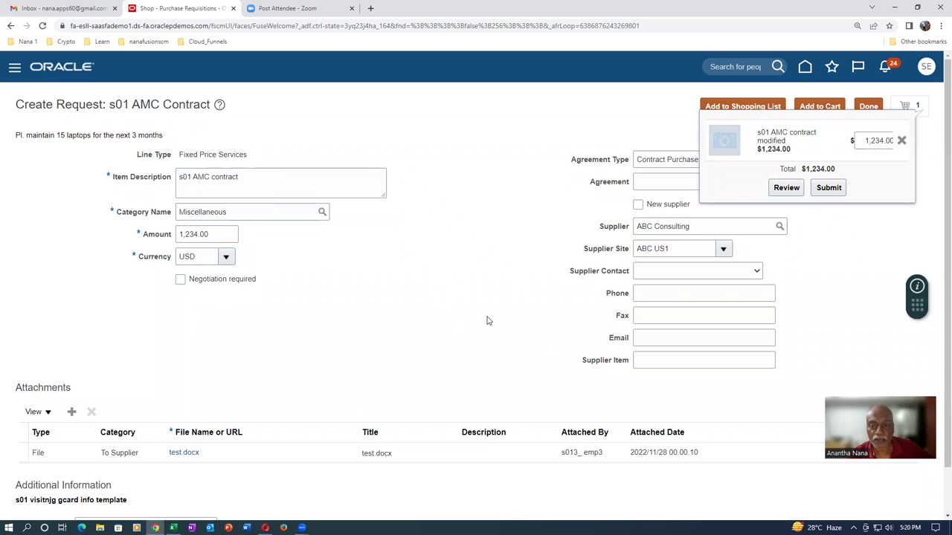
click(786, 187)
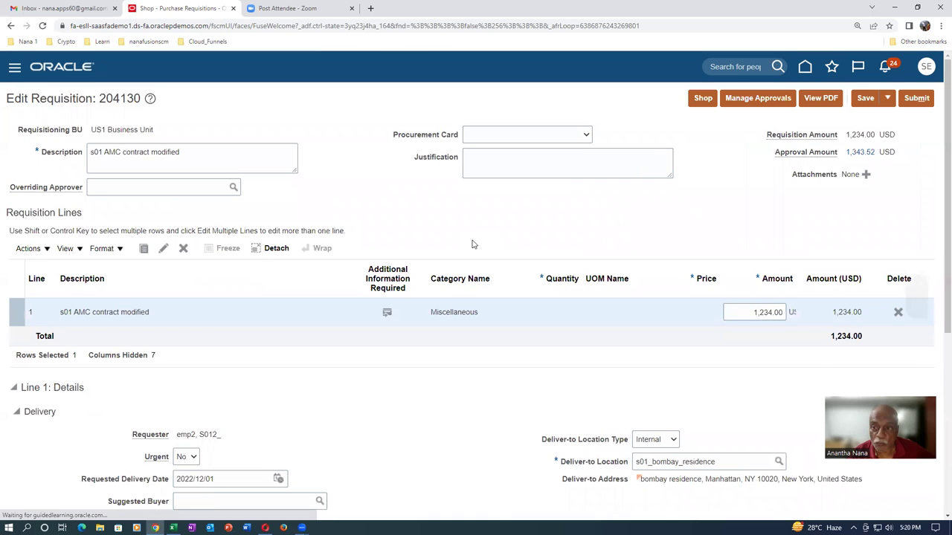
scroll(692, 260, down, 5)
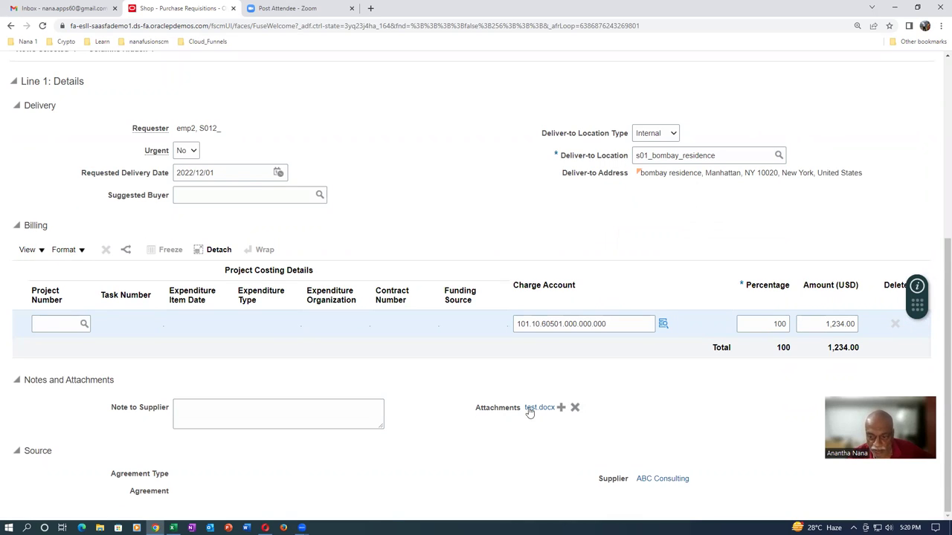
mouse_move(529, 413)
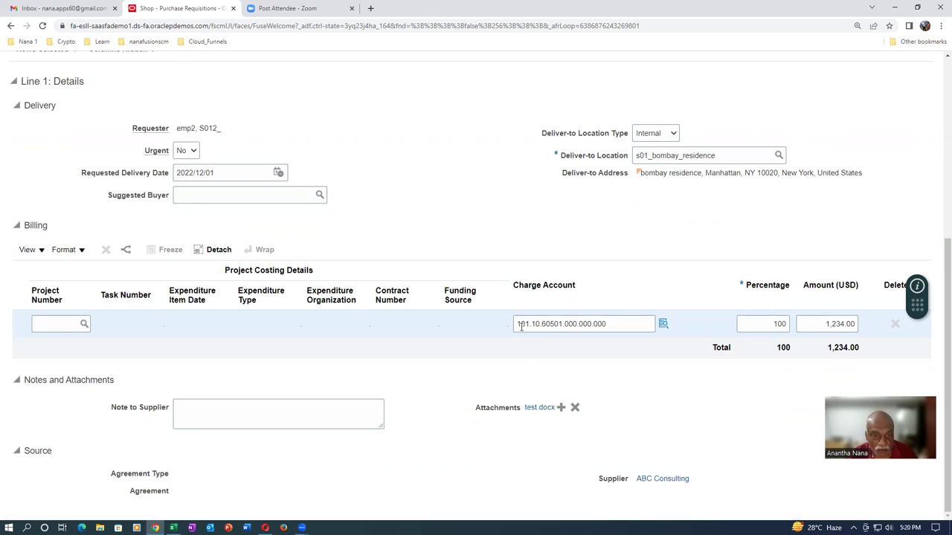
Step: Switch to the SSP_Flow workbook in Excel to compare the requester's expense account with the requisition's charge account, and switch back to the requisition
key(alt+Tab)
key(alt+Tab)
key(alt+Tab)
key(alt+Tab)
key(alt+Tab)
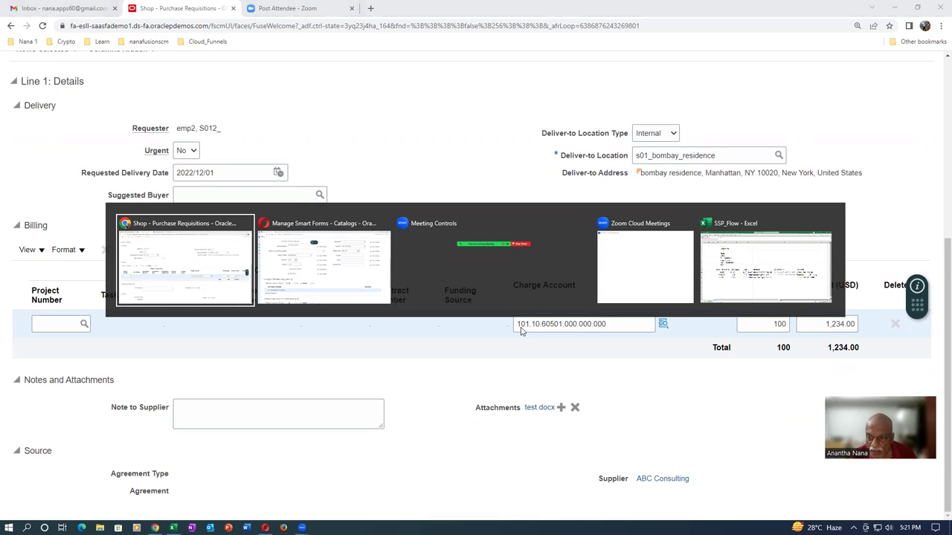
key(alt+Tab)
key(alt+Tab)
key(alt+Tab)
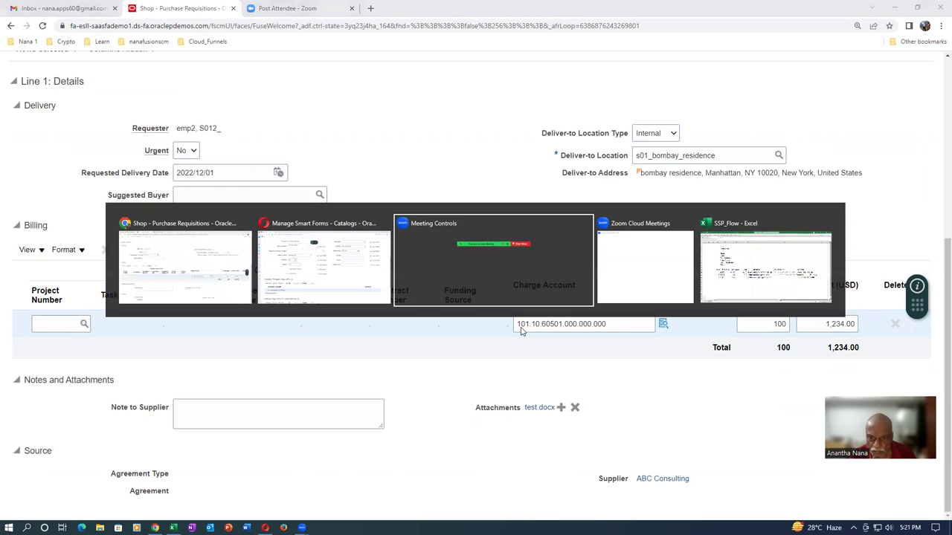
key(alt+Tab)
key(alt+Tab)
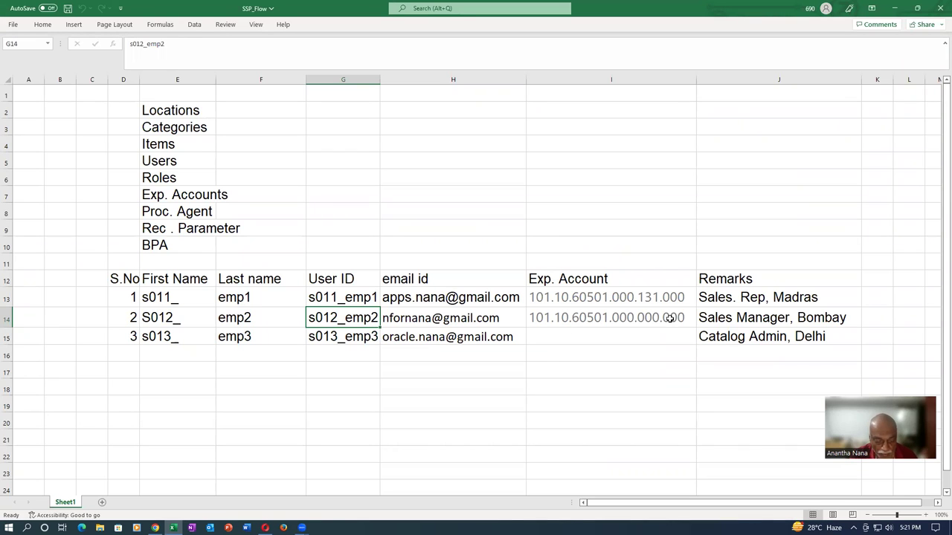
key(alt+Tab)
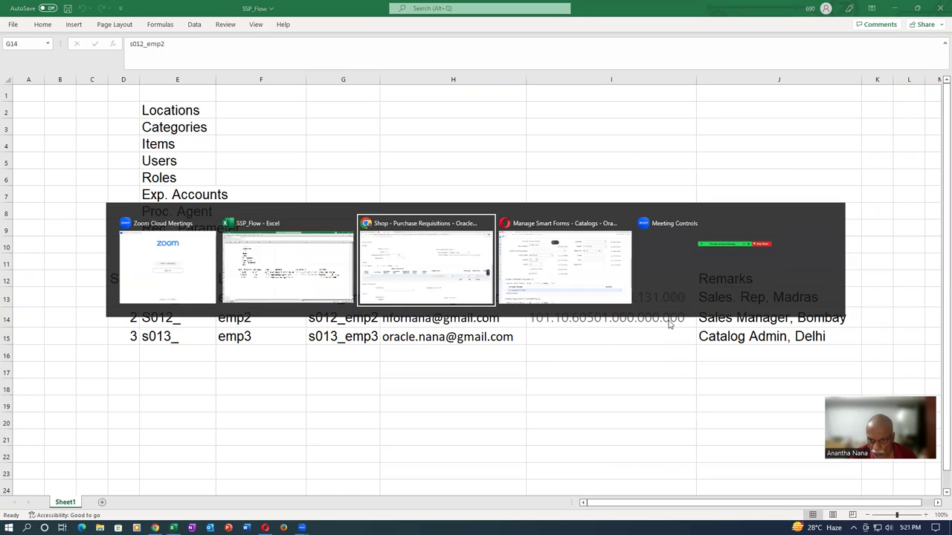
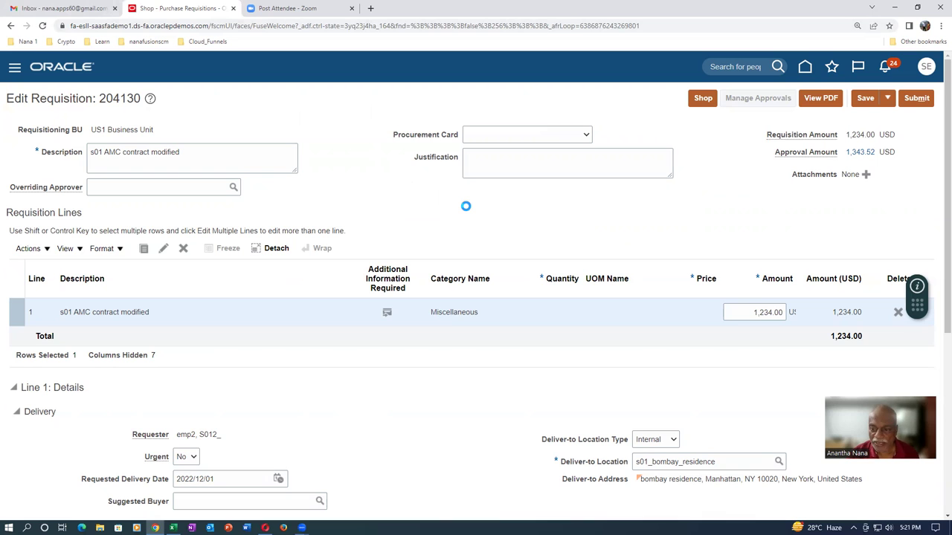
Step: Switch to Opera, leave the smart form for Setup and Maintenance, and try to manage the requisition's approvals in Chrome, dismissing the error
scroll(467, 208, down, 2)
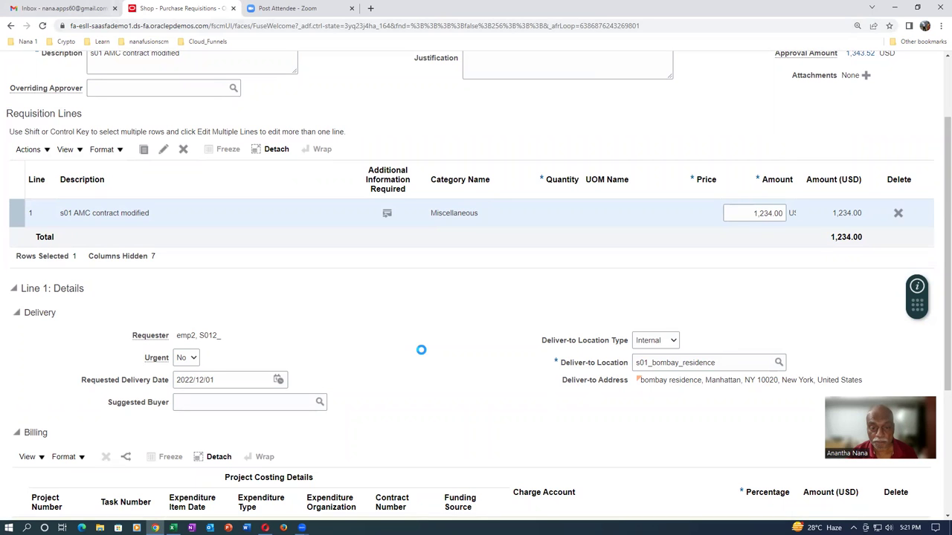
scroll(420, 349, up, 2)
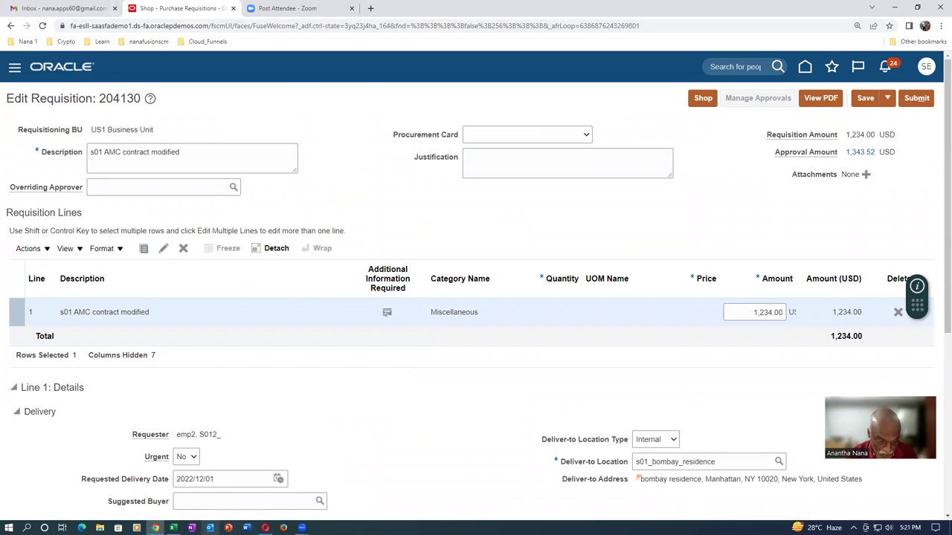
click(266, 528)
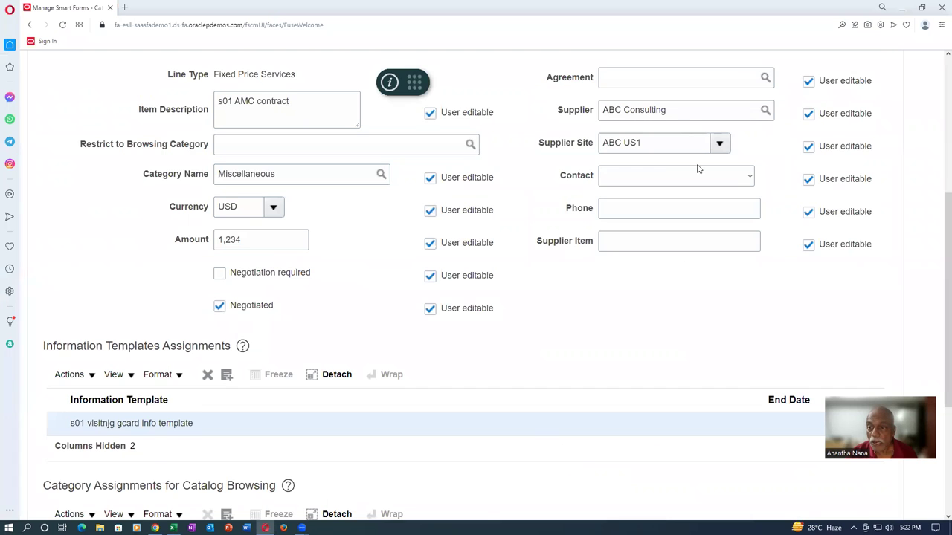
scroll(697, 170, up, 5)
click(863, 95)
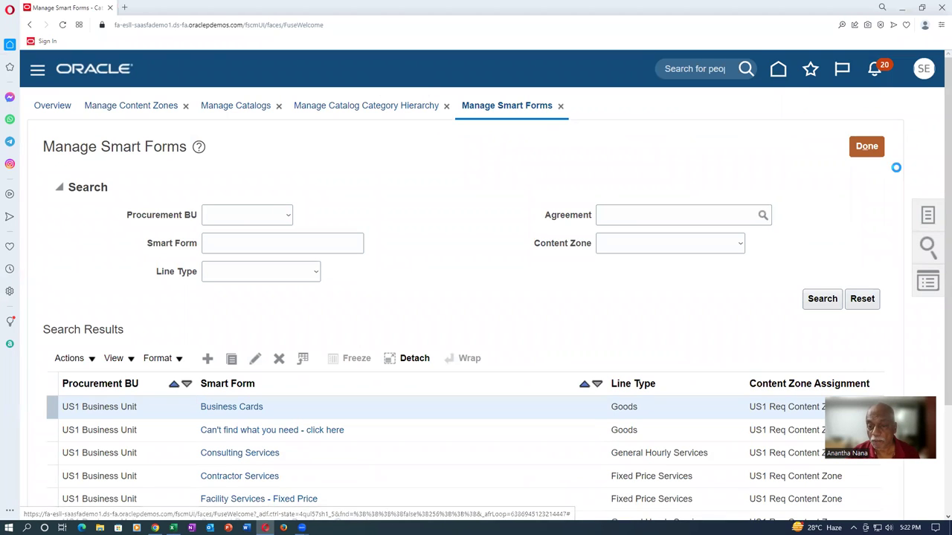
click(923, 69)
click(673, 293)
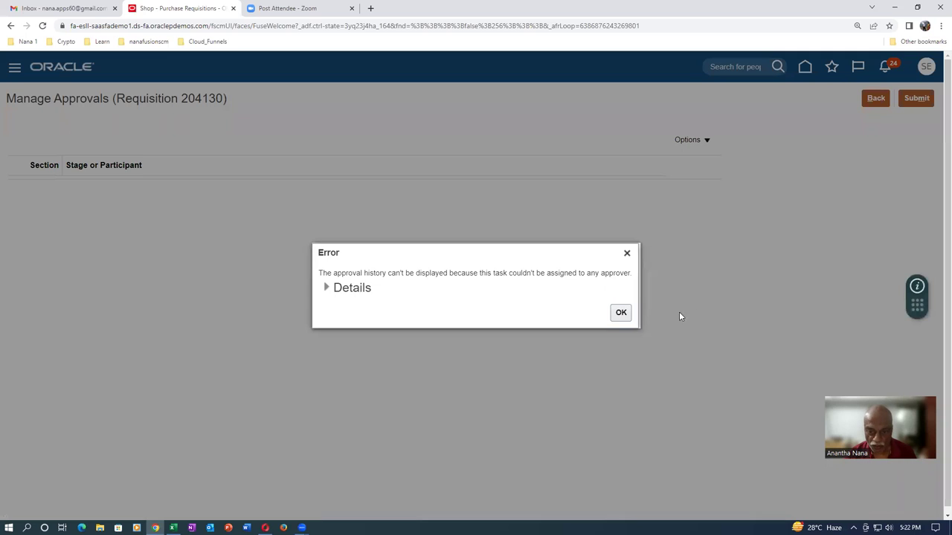
click(622, 312)
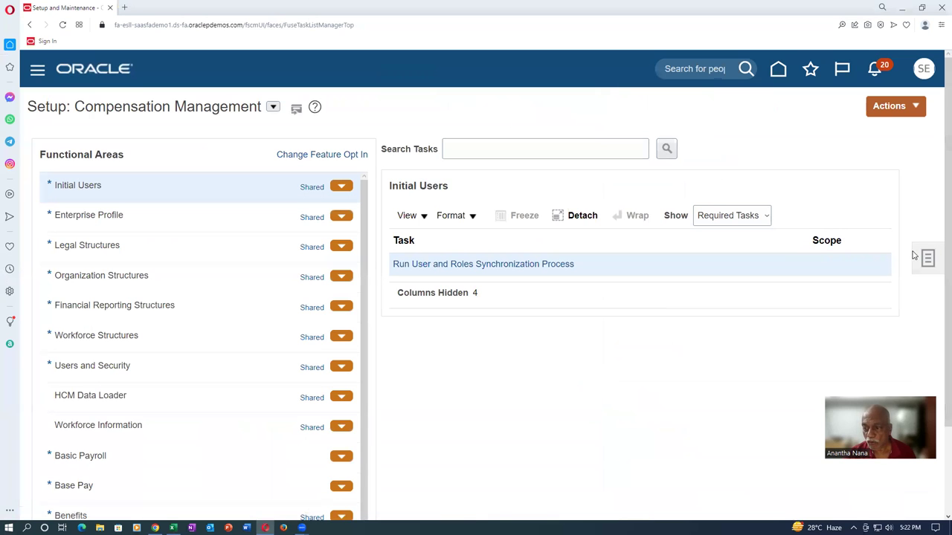
Step: In the Opera setup session, search the setup tasks for "conf%proc%busi%" and open Configure Procurement Business Function
click(925, 261)
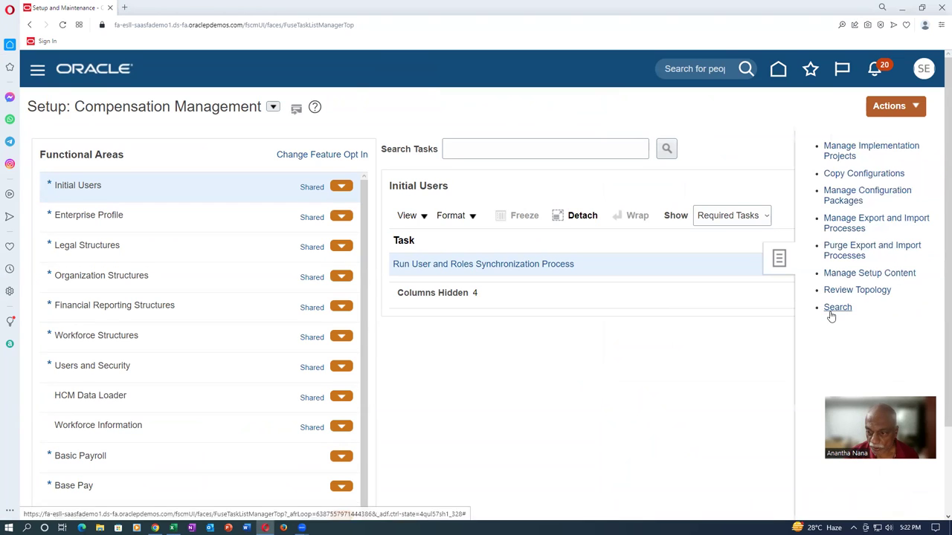
click(337, 153)
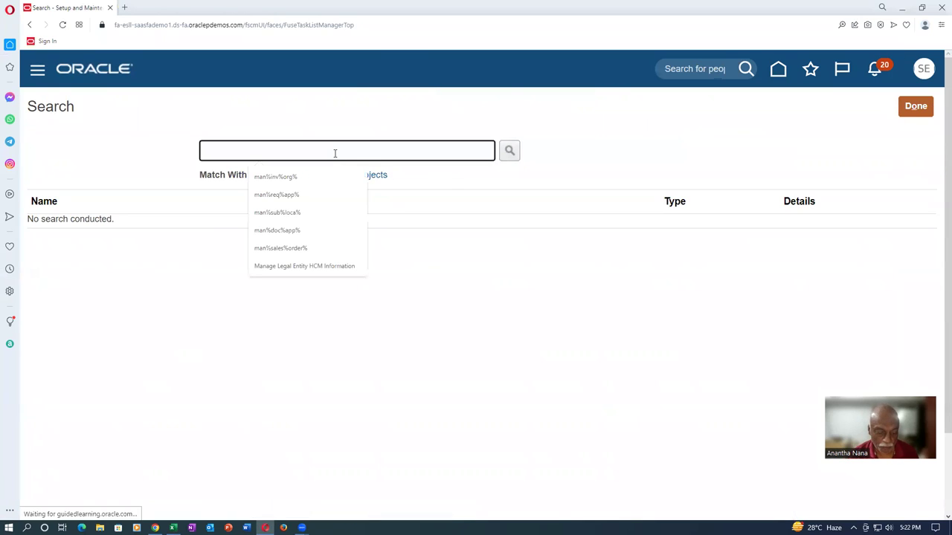
text(conf%p)
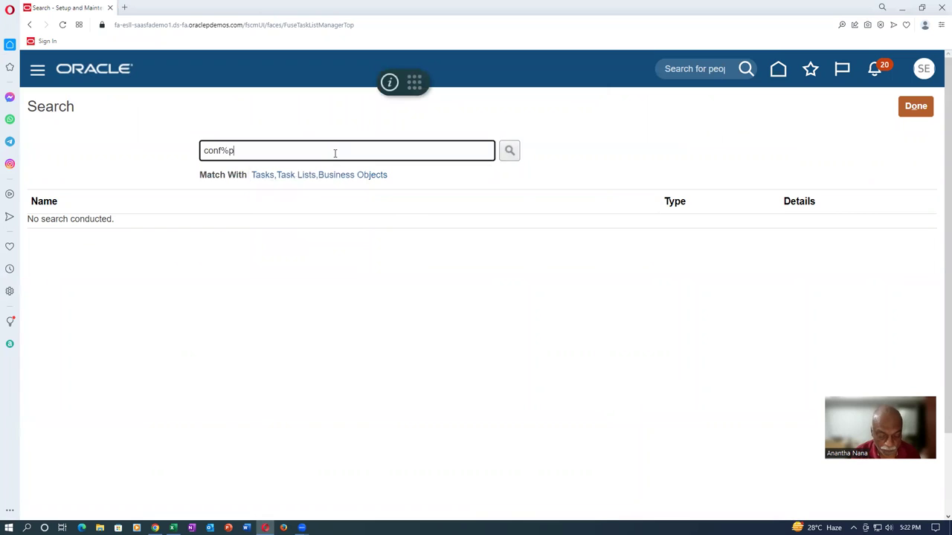
text(roc%busi%)
key(Return)
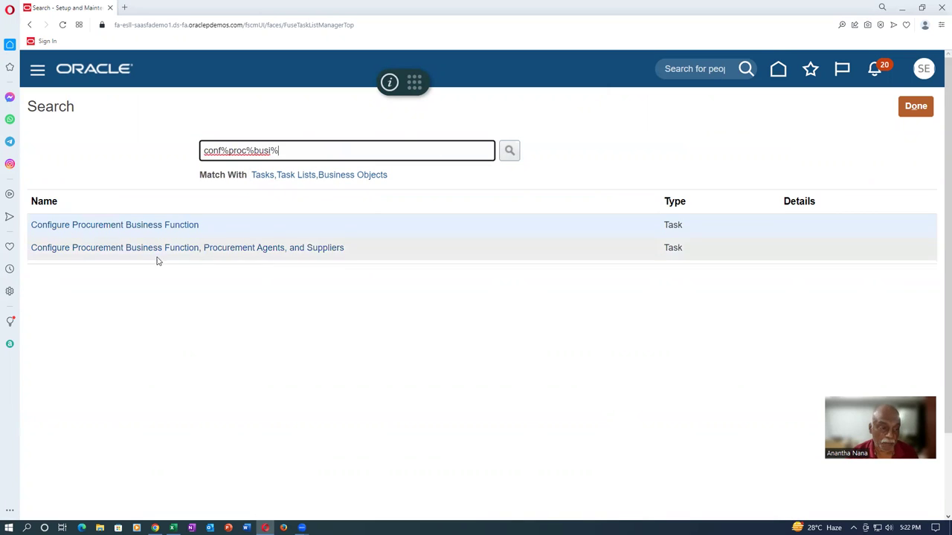
click(136, 226)
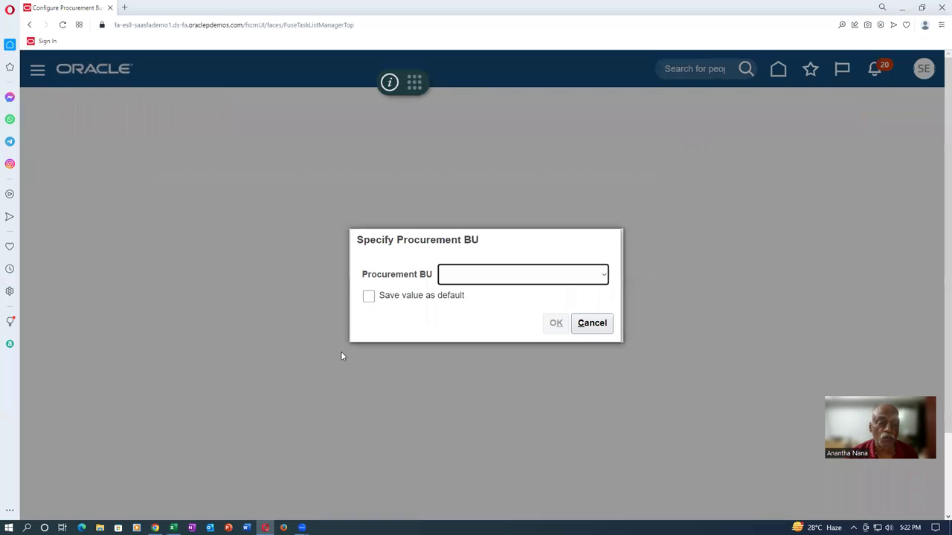
Step: Choose US1 Business Unit as the procurement BU, check its default buyer, and cancel out of the configuration
click(496, 275)
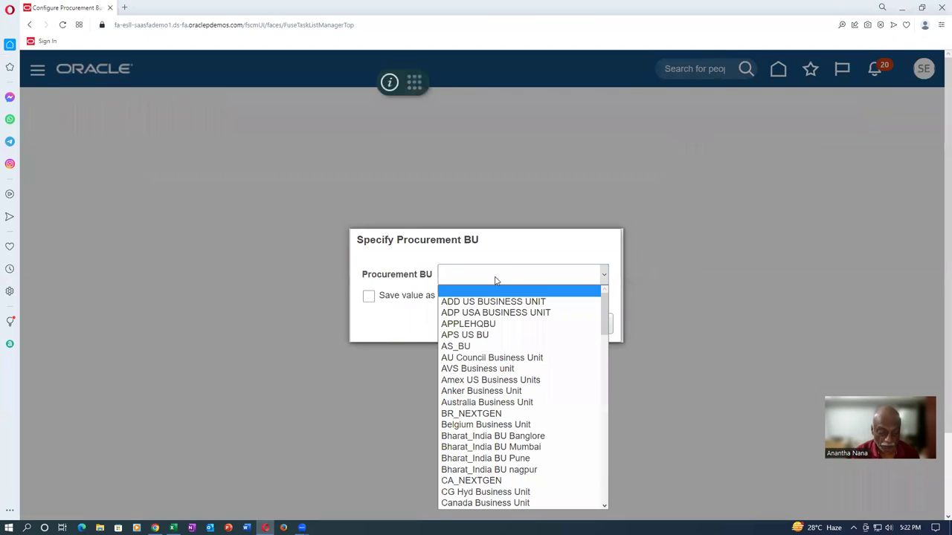
key(End)
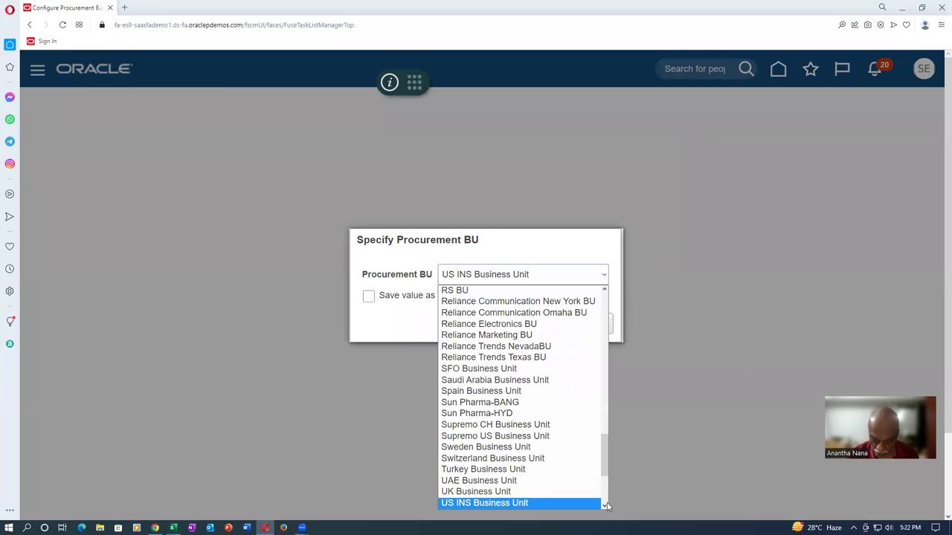
scroll(605, 507, down, 1)
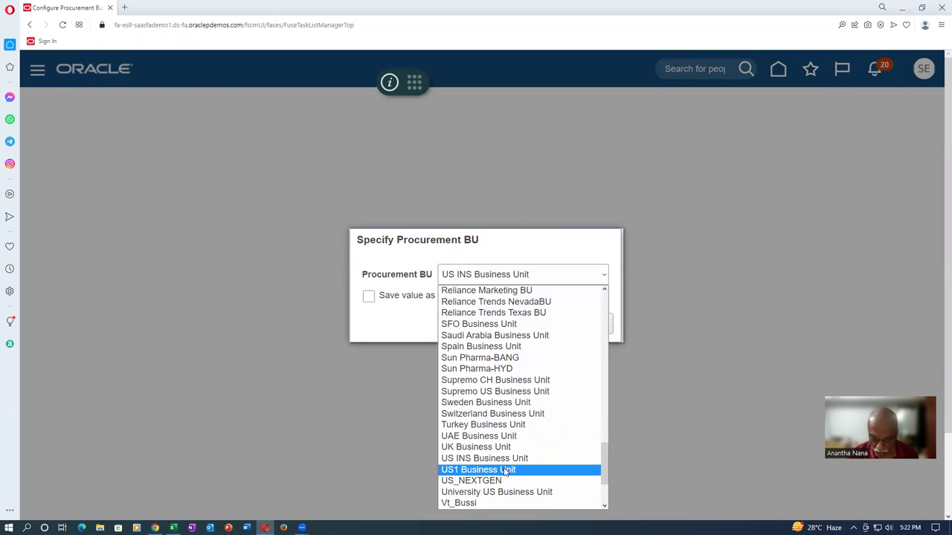
click(506, 468)
click(556, 325)
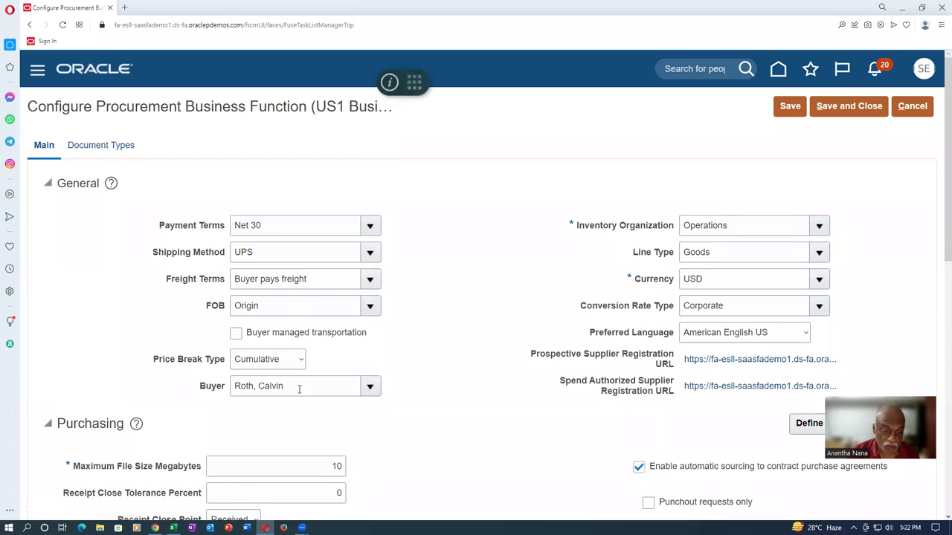
drag(298, 389, 154, 417)
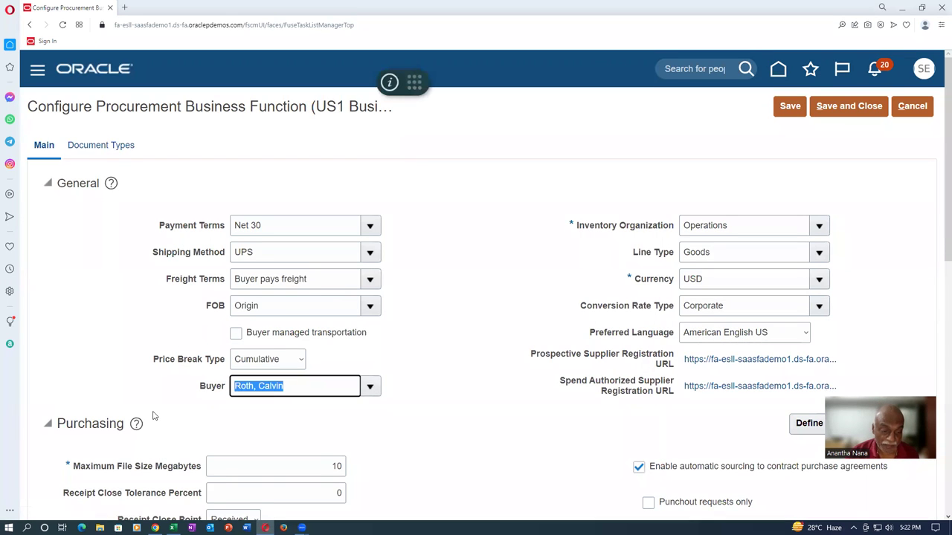
click(321, 430)
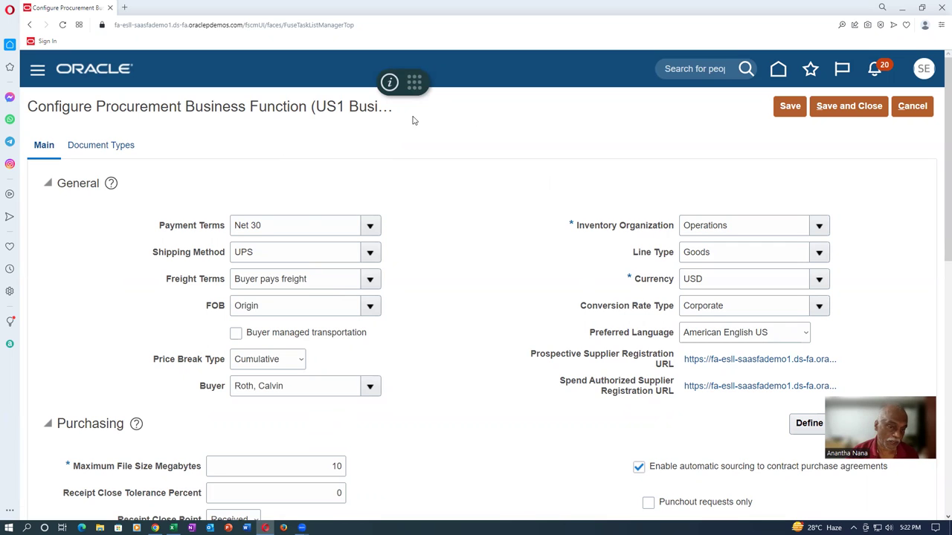
click(913, 105)
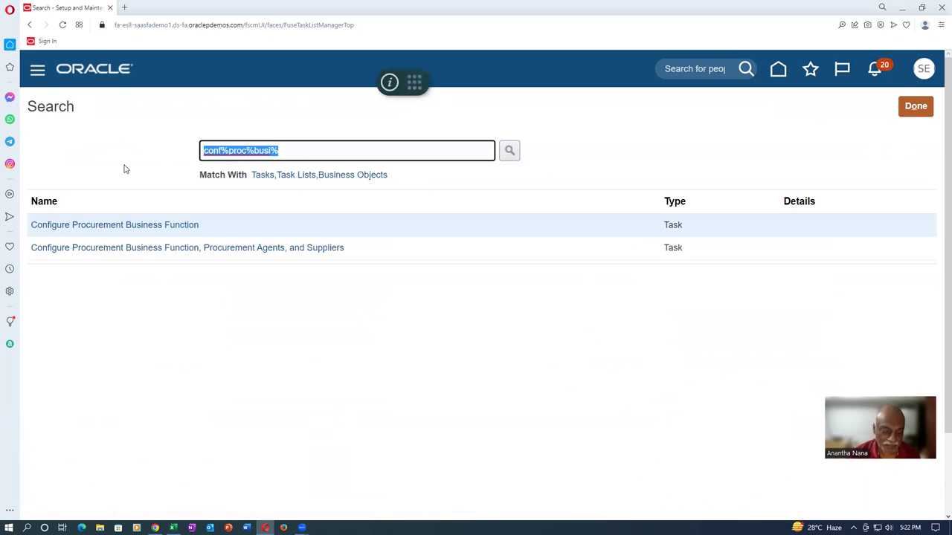
Step: Search the setup tasks for "man%pur%req%"
text(man%)
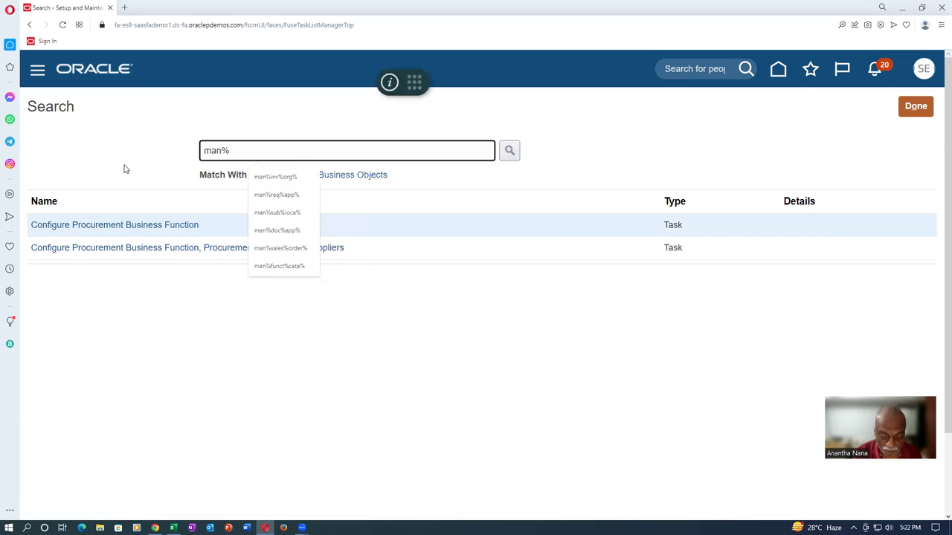
text(pur%req%)
key(Return)
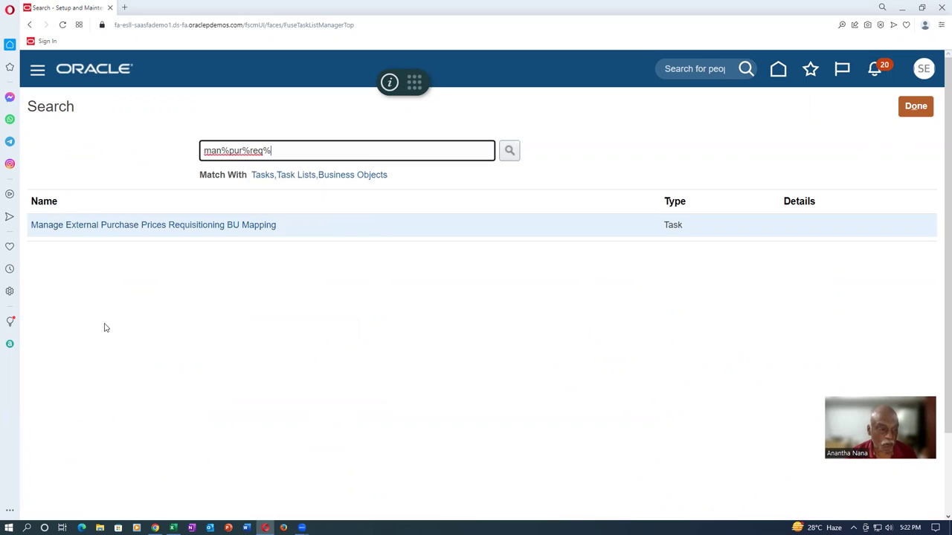
Step: Search the setup tasks for "man%req%app%" and open Manage Requisition Approvals
drag(304, 148, 123, 192)
text(man%)
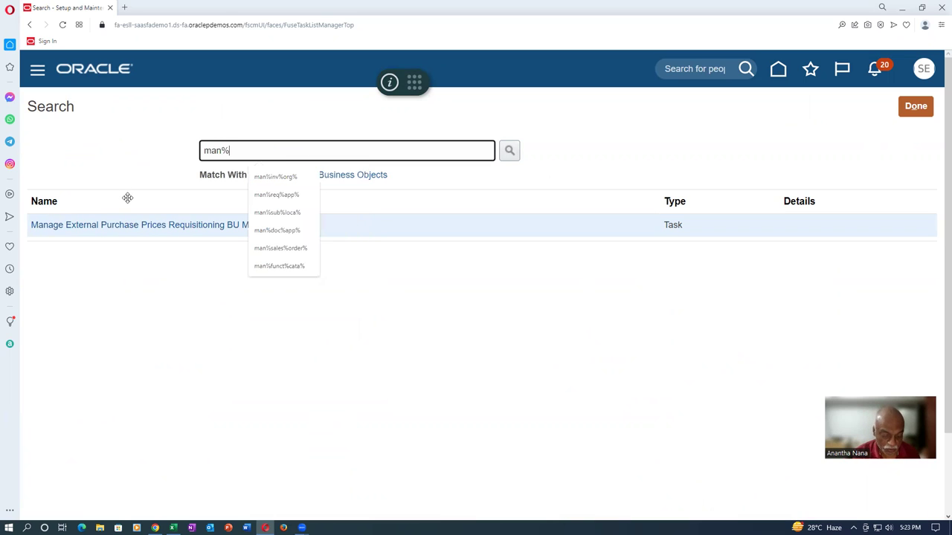
text(req5app)
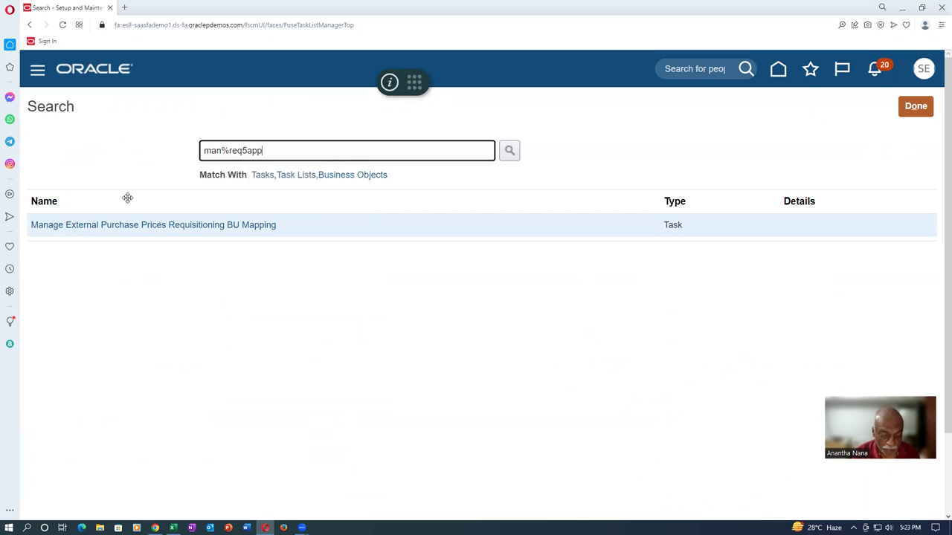
key(BackSpace)
key(BackSpace)
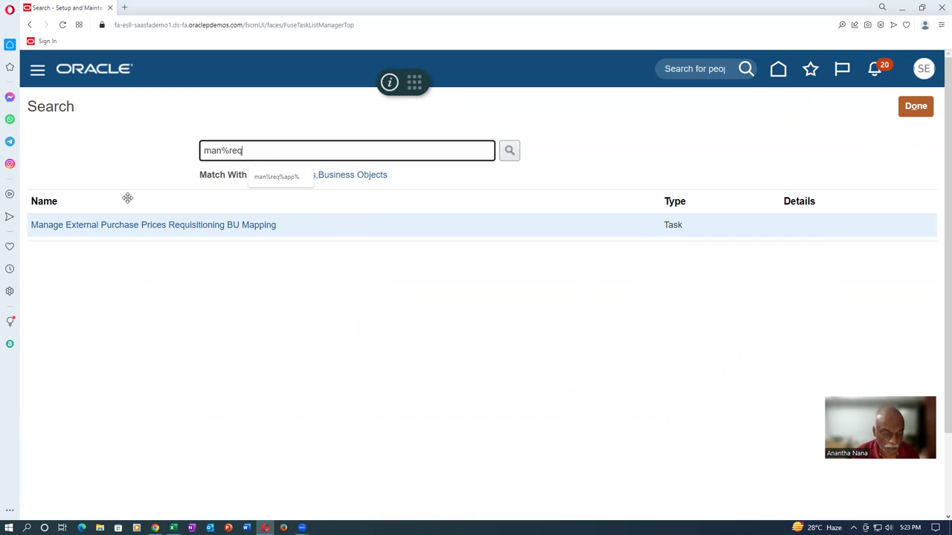
text(%app%)
key(Return)
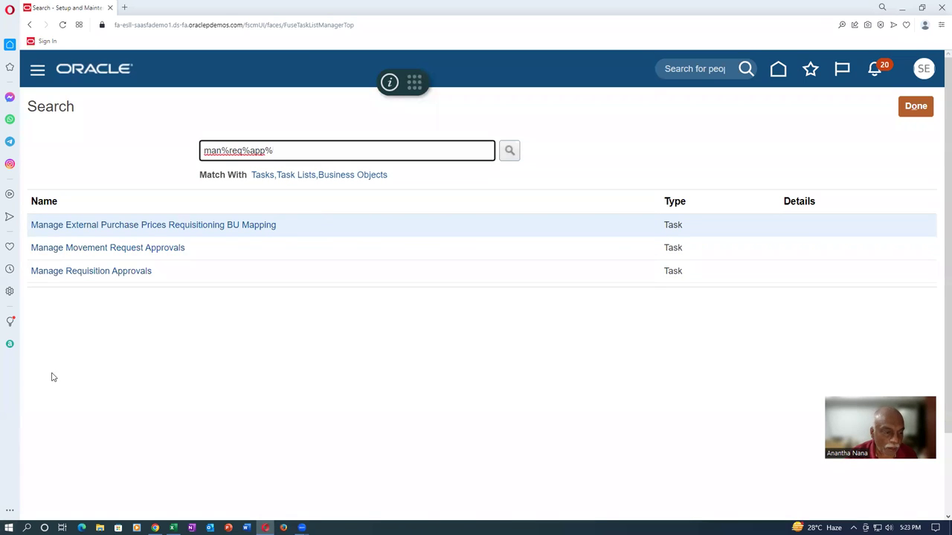
click(79, 272)
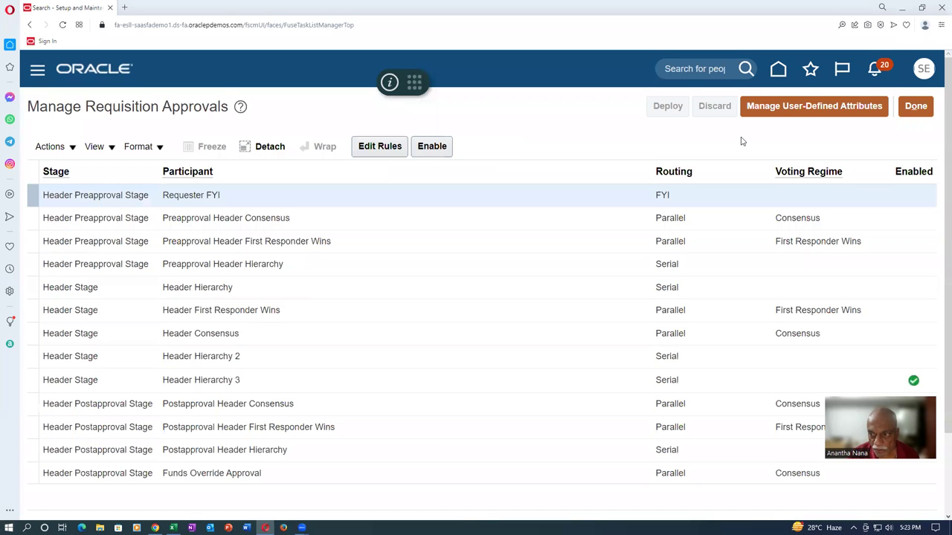
Step: Open the approval rules of the enabled Header Hierarchy 3 participant for editing
scroll(739, 141, down, 3)
click(347, 279)
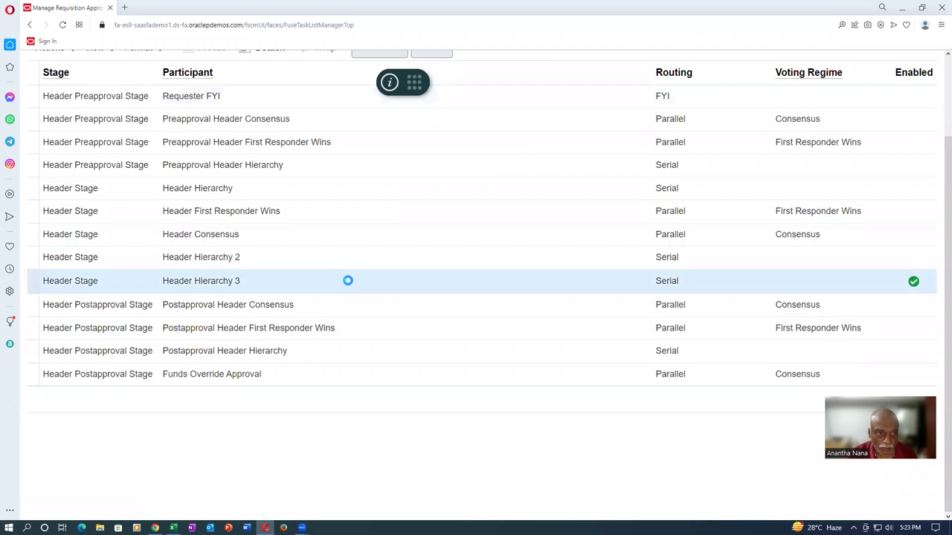
scroll(394, 281, up, 3)
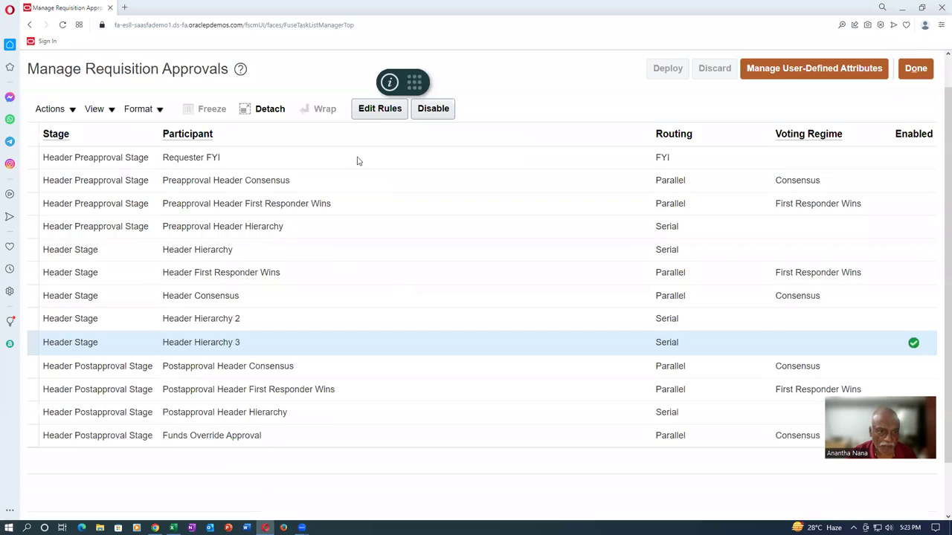
click(379, 146)
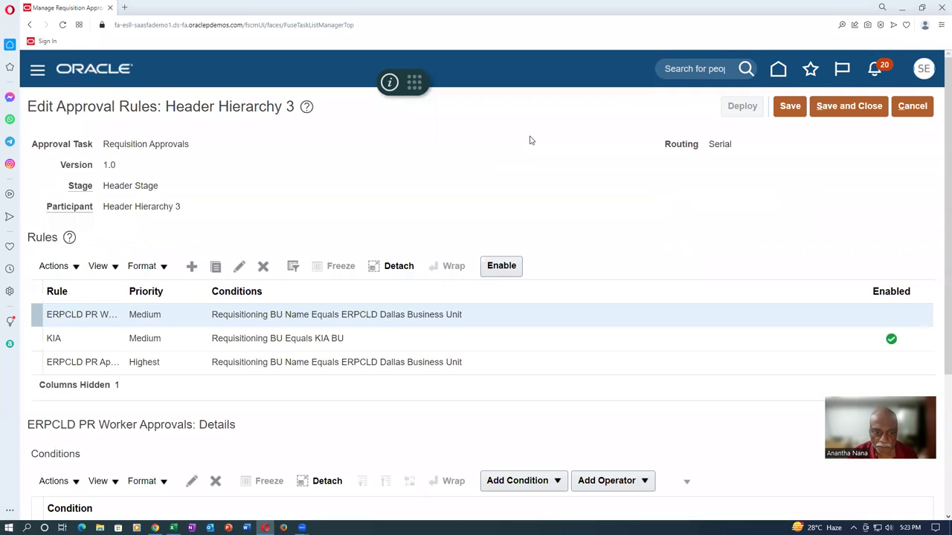
Step: Examine the KIA rule's condition and approval action
scroll(530, 141, down, 2)
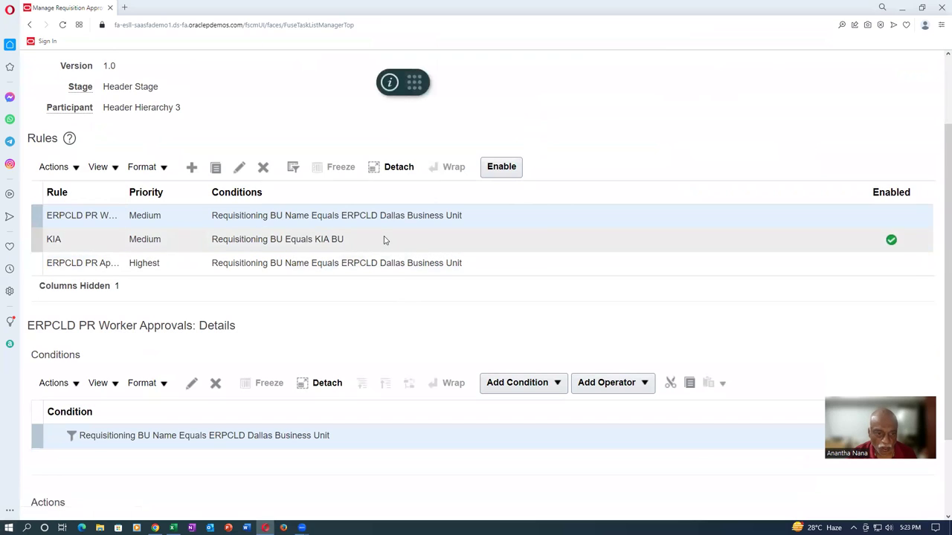
click(385, 240)
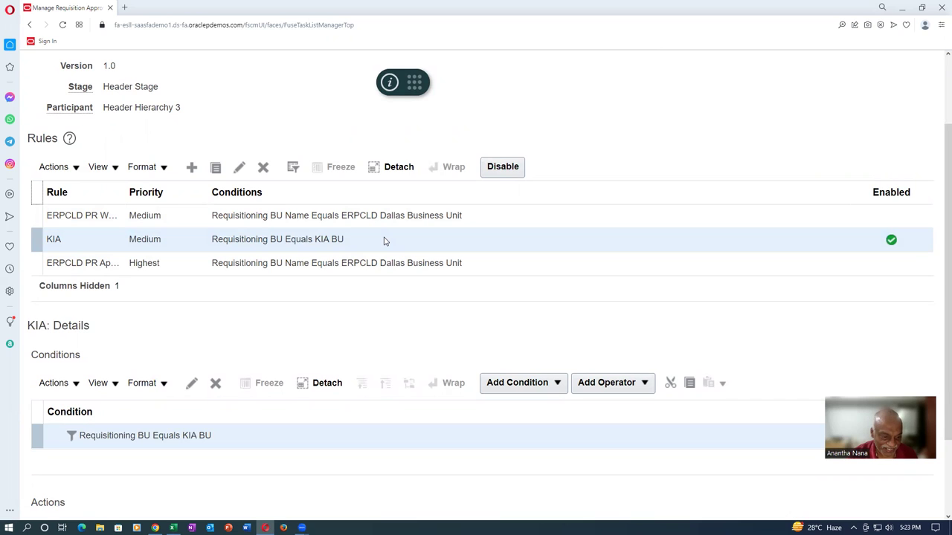
scroll(385, 240, down, 2)
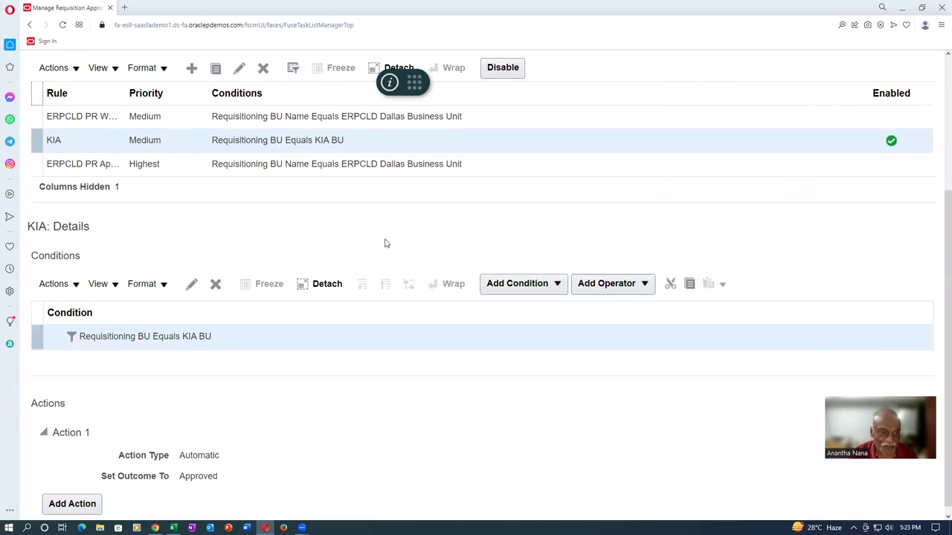
Step: Create a new approval rule named Auto with Medium priority that always applies
scroll(383, 243, up, 1)
click(191, 118)
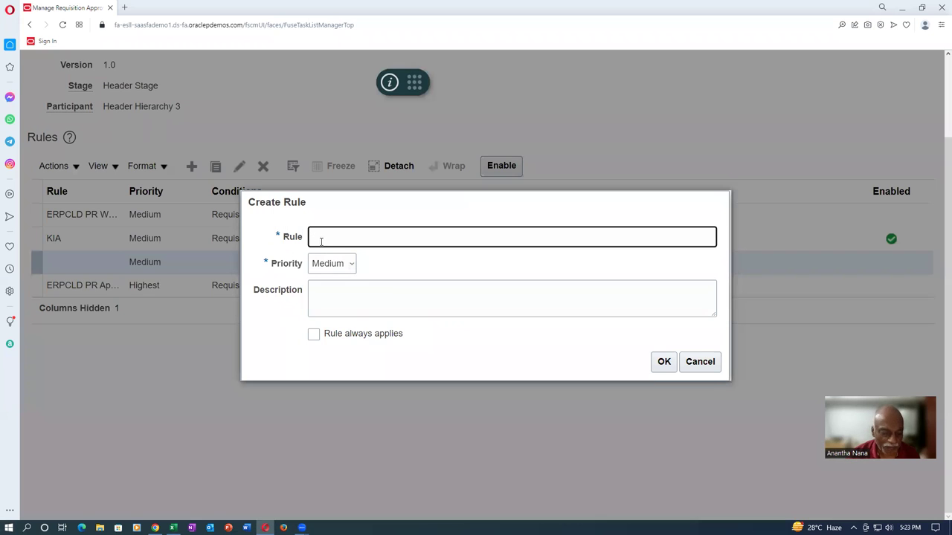
text(Auto)
key(Tab)
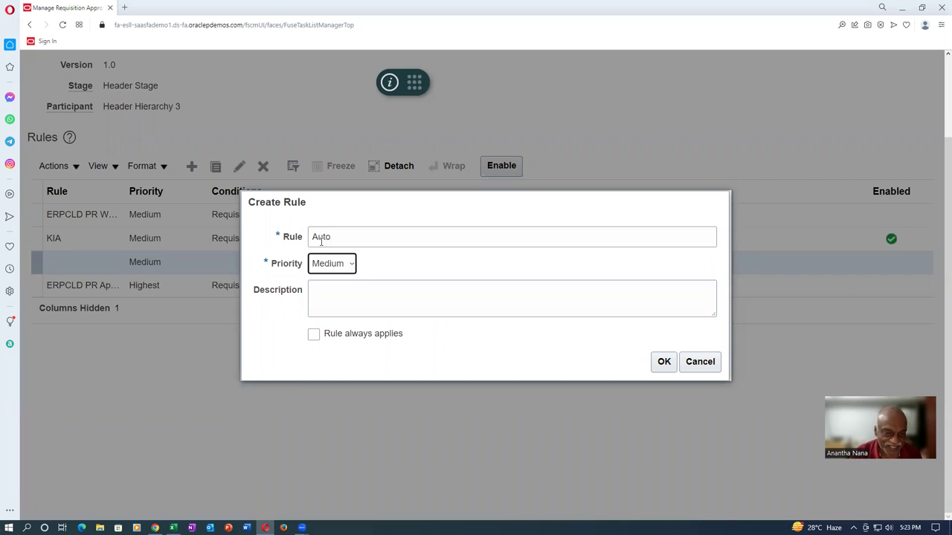
click(313, 335)
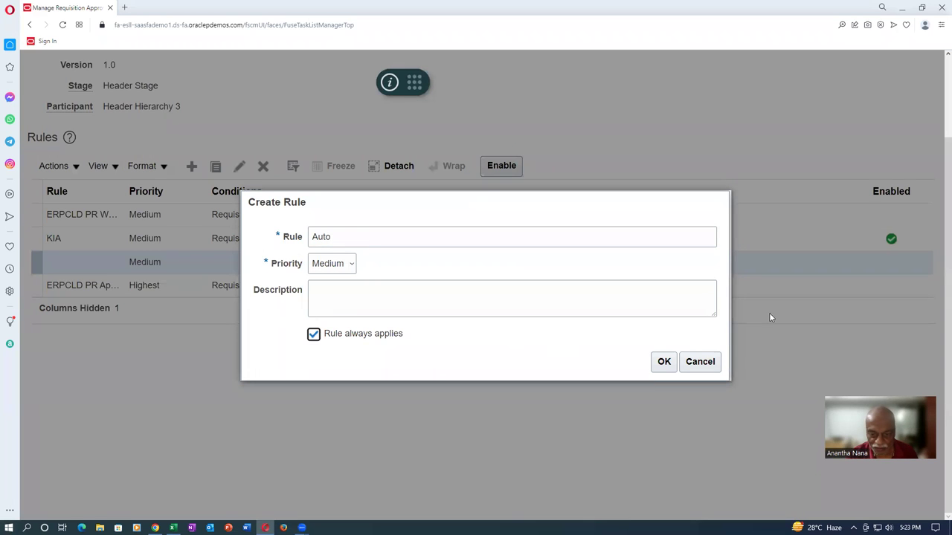
click(668, 362)
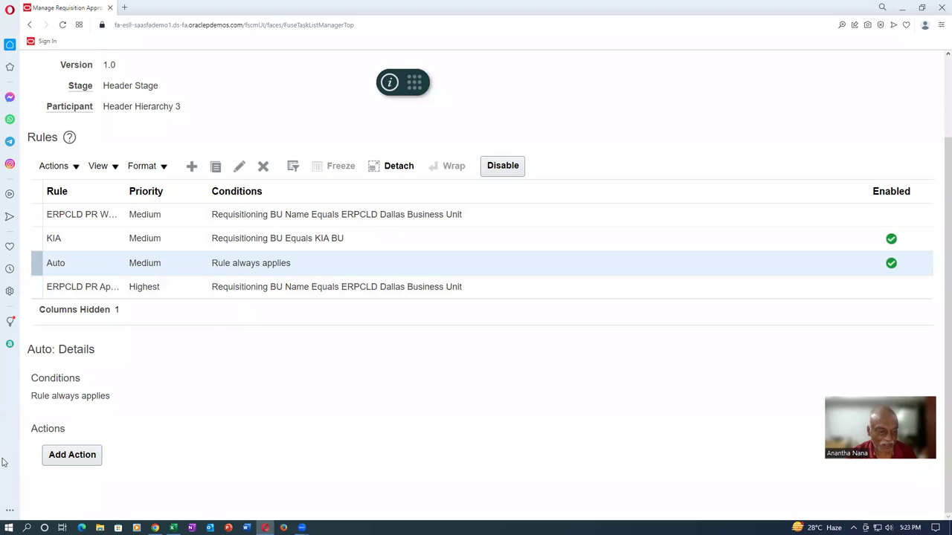
Step: Add an action to the Auto rule with type Automatic and outcome set to Approved
click(73, 460)
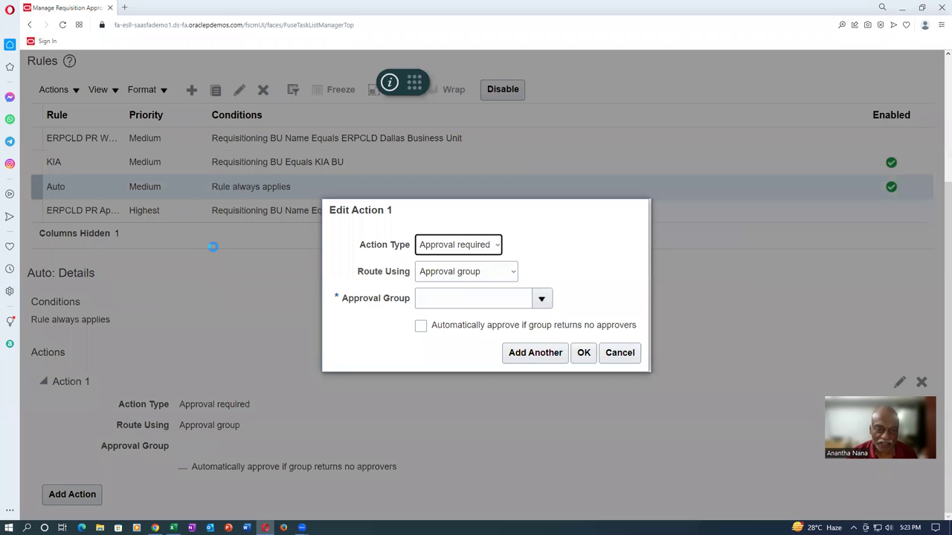
click(477, 251)
click(474, 272)
click(521, 334)
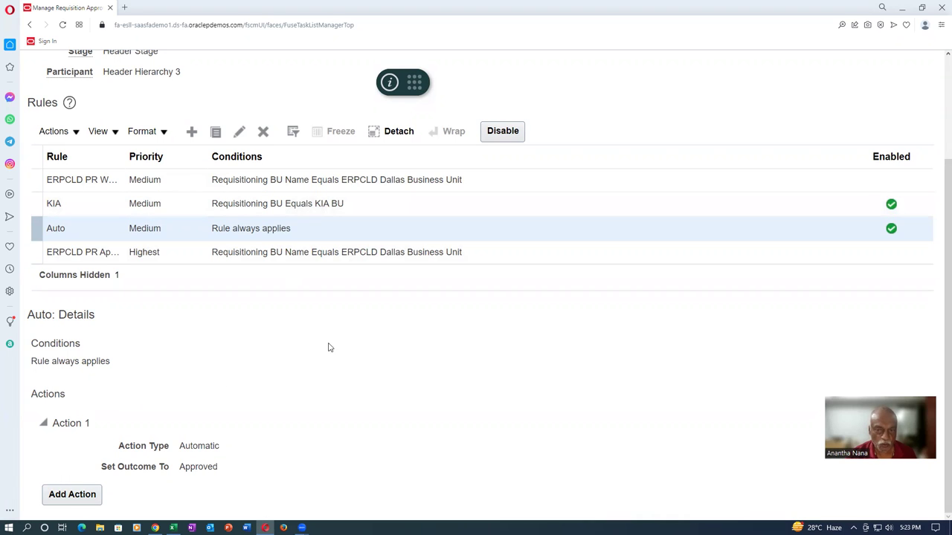
Step: Save the Header Hierarchy 3 rules and deploy the approval changes
scroll(669, 182, up, 2)
click(790, 106)
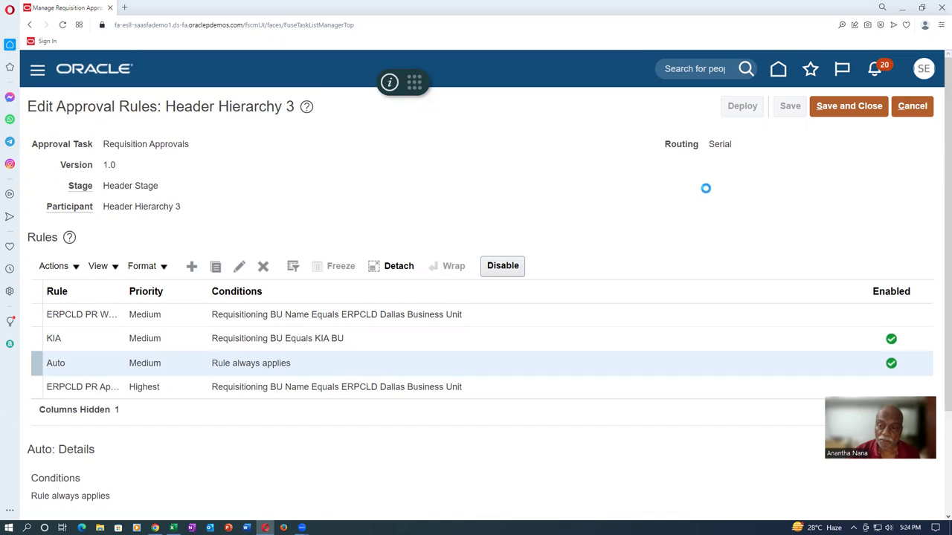
click(732, 110)
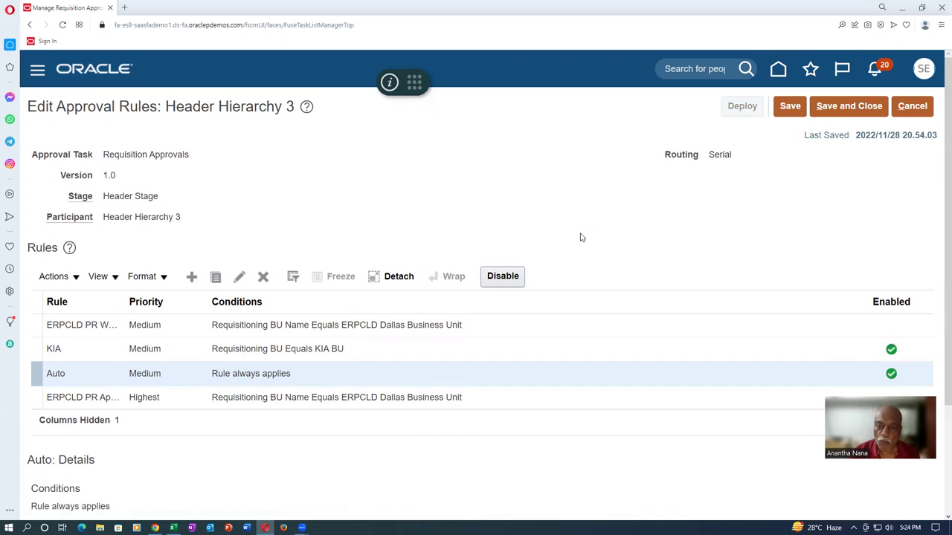
click(652, 306)
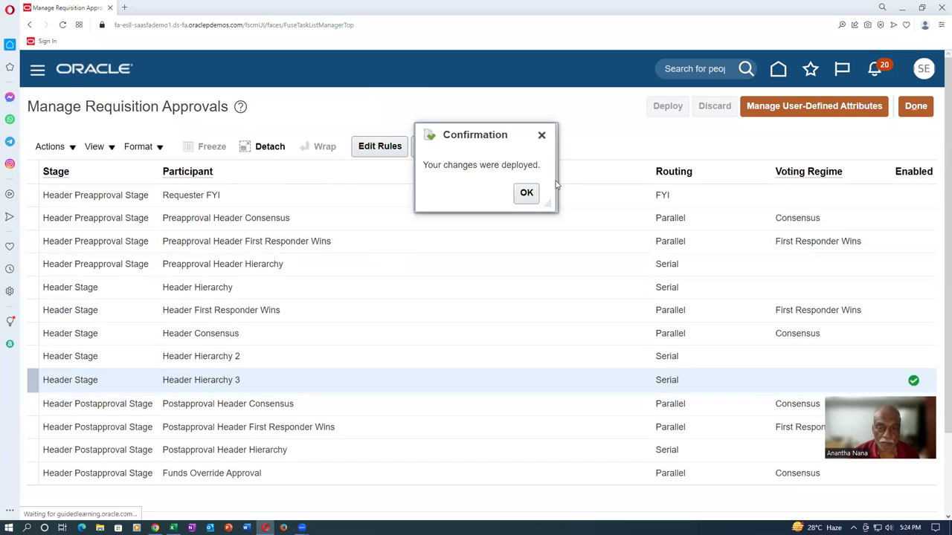
click(524, 193)
Step: Switch to the s01 AMC contract modified requisition in Chrome, regenerate and check its approval route, and submit it
key(alt+Tab)
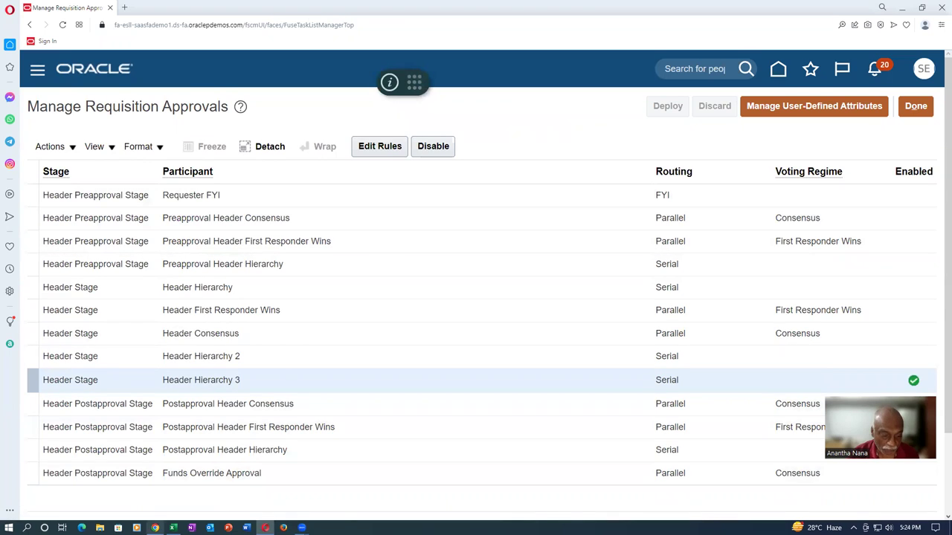
click(875, 98)
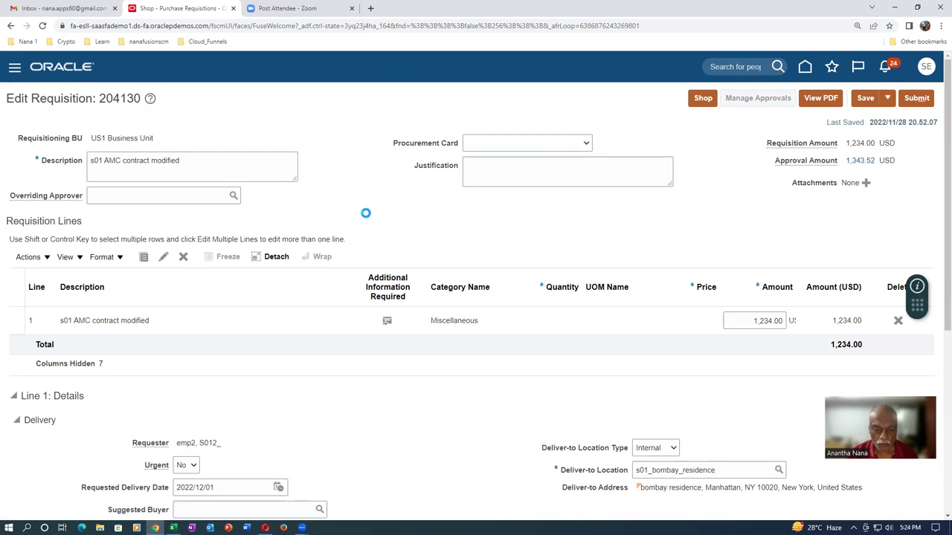
scroll(365, 212, down, 3)
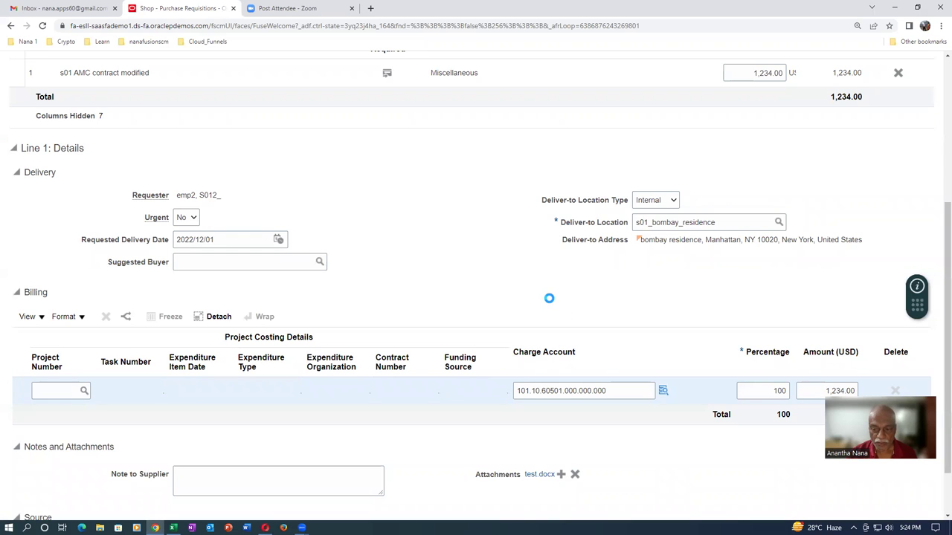
scroll(549, 298, up, 3)
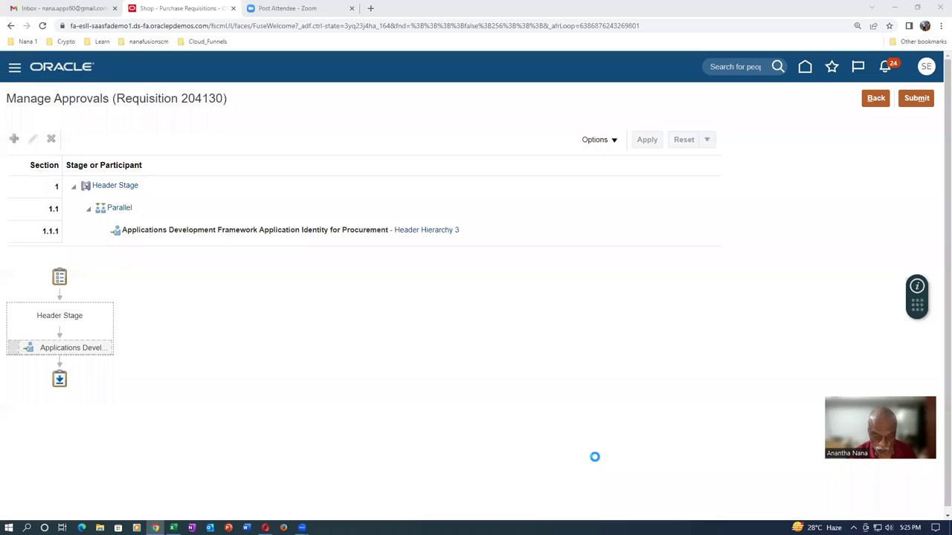
mouse_move(87, 352)
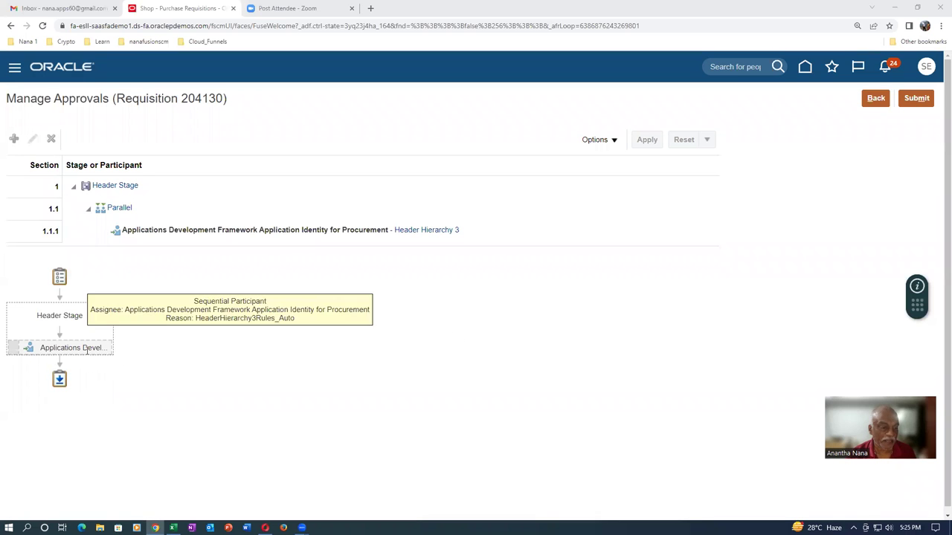
click(918, 99)
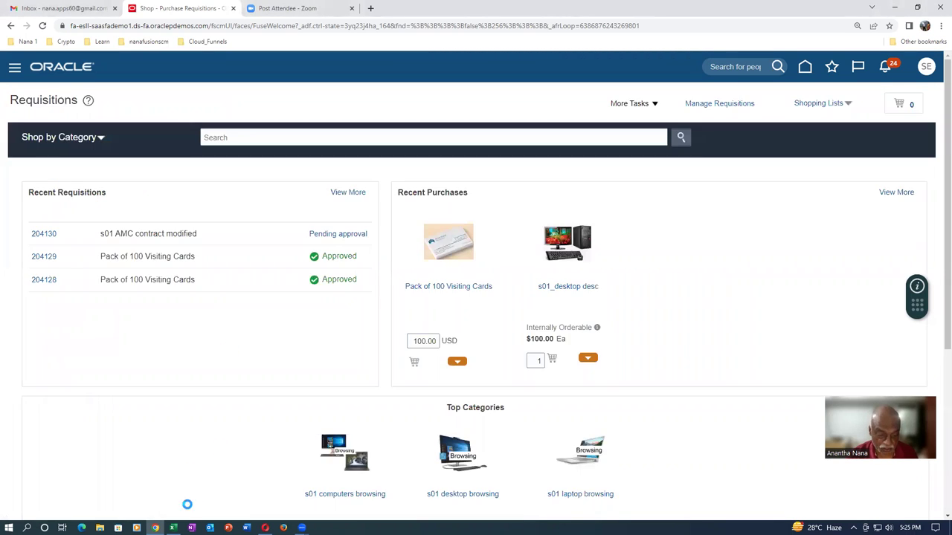
Step: Record the submitted requisition's number with the label PR in a new Notepad document, and return to Chrome
click(9, 528)
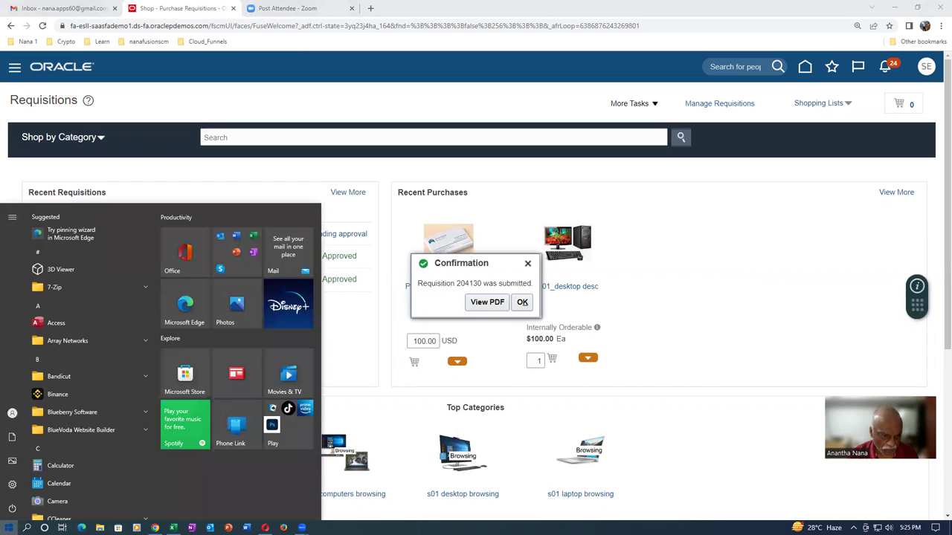
click(66, 99)
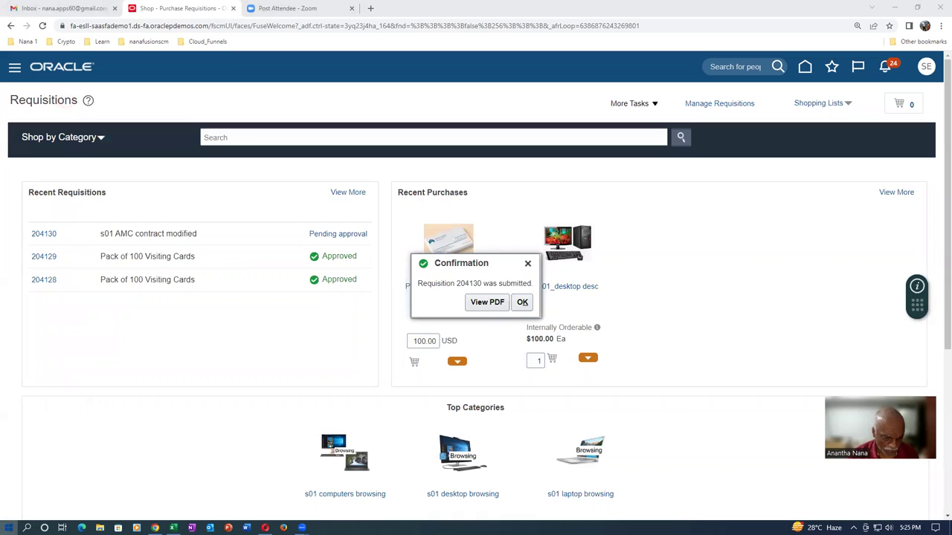
key(super)
text(note)
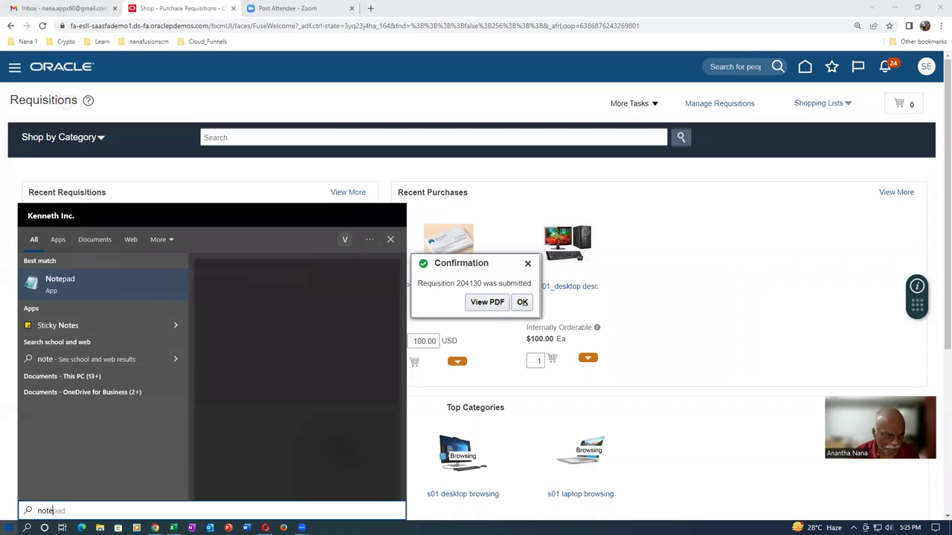
click(109, 278)
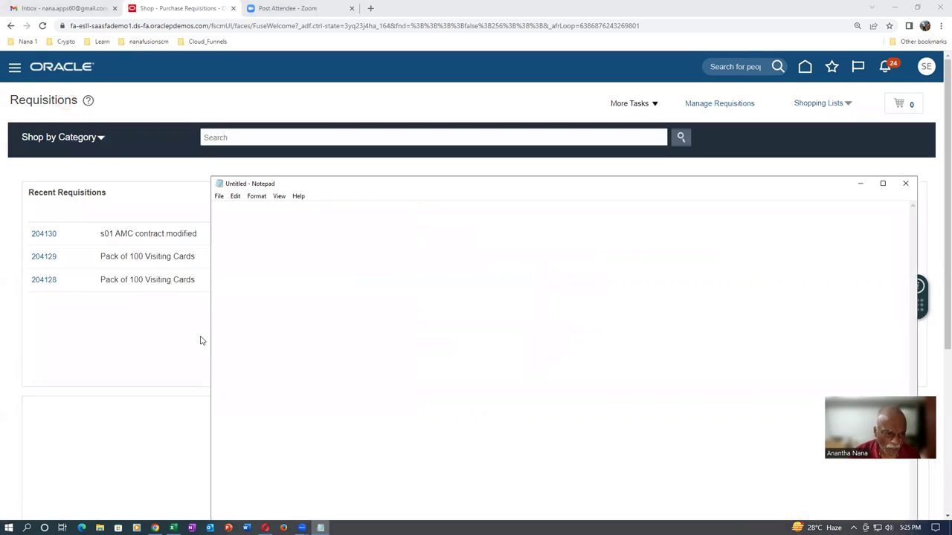
key(ctrl+v)
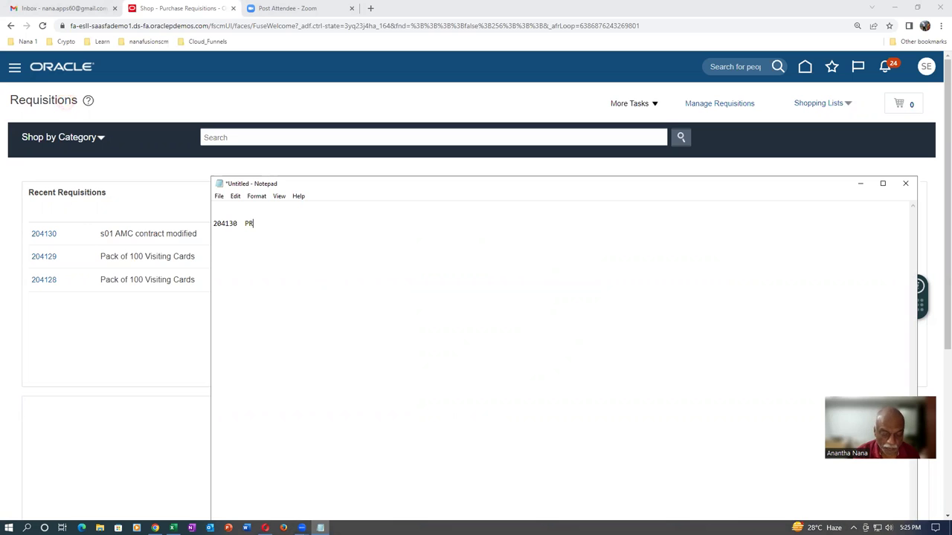
key(Return)
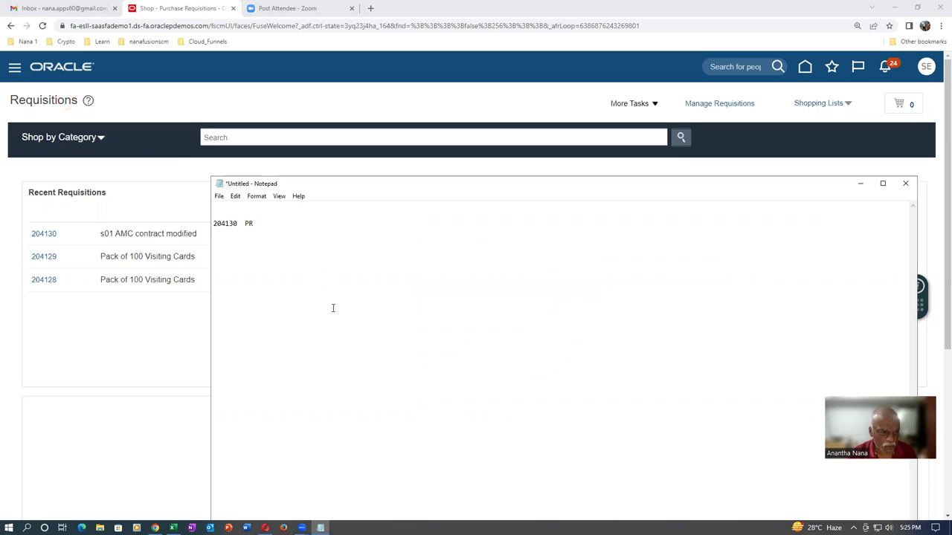
click(113, 425)
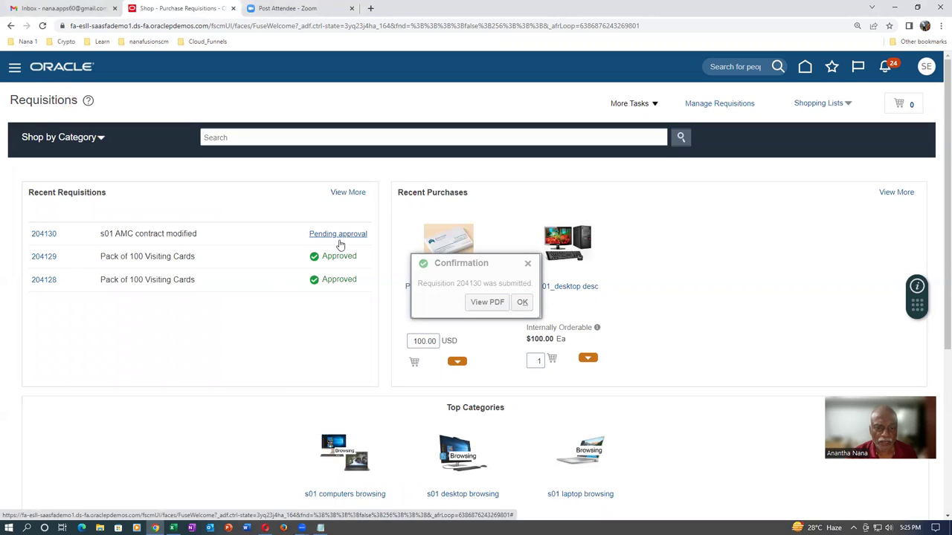
Step: Dismiss the submission confirmation and check the action details of the s01 AMC contract modified requisition from the recent requisitions
click(522, 302)
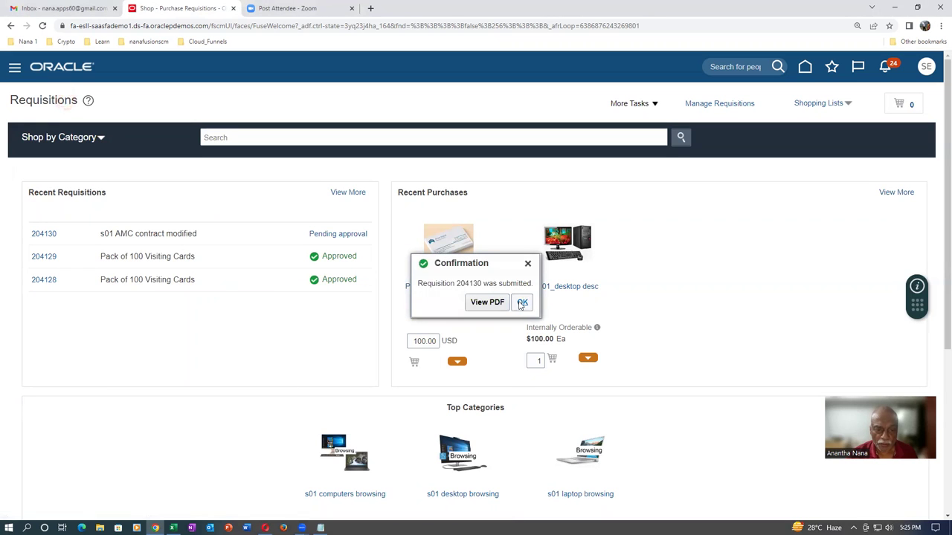
click(340, 235)
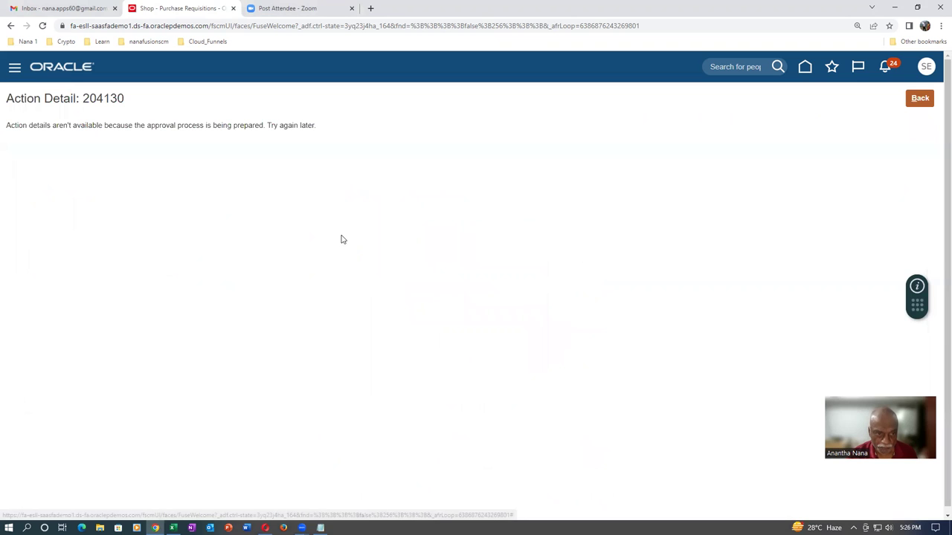
click(919, 97)
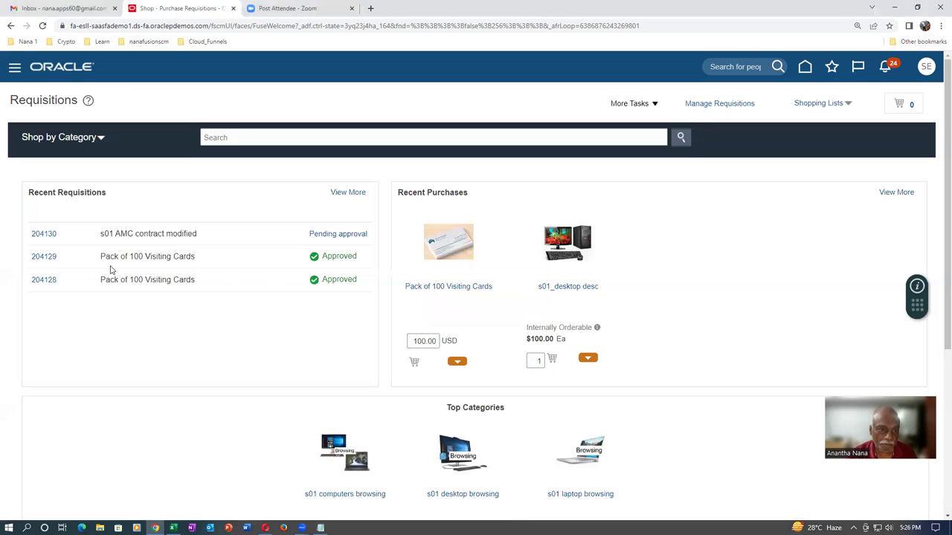
Step: Open the s01 AMC contract modified requisition and examine the approval stages and participants through its line status
click(41, 235)
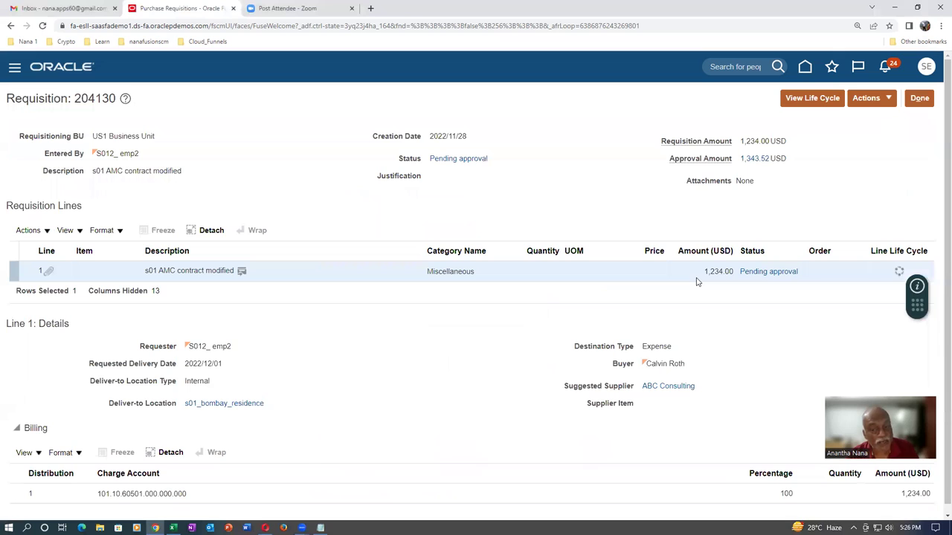
click(771, 271)
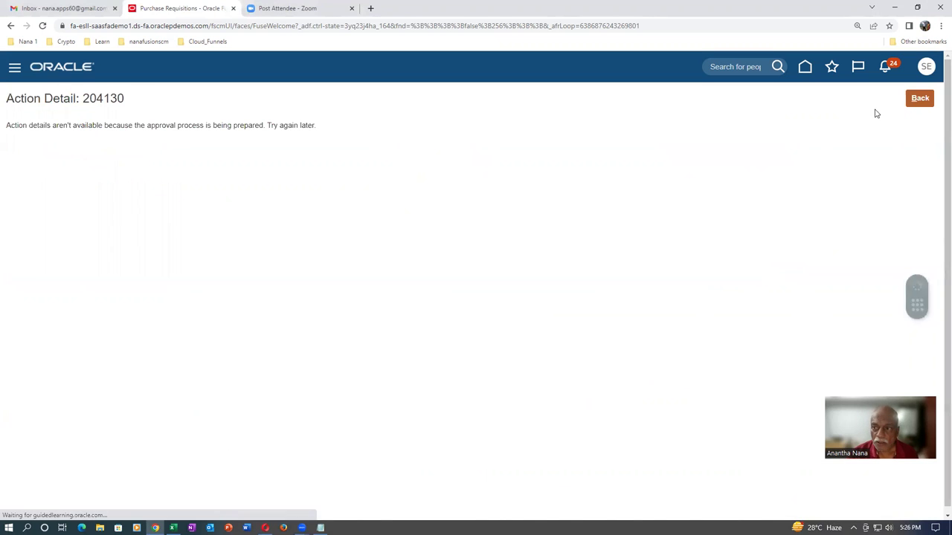
click(919, 98)
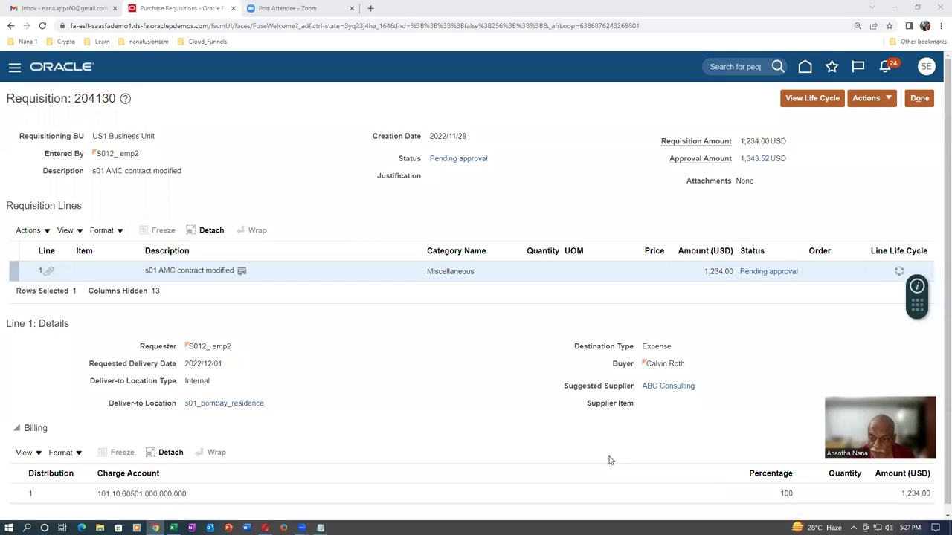
click(771, 274)
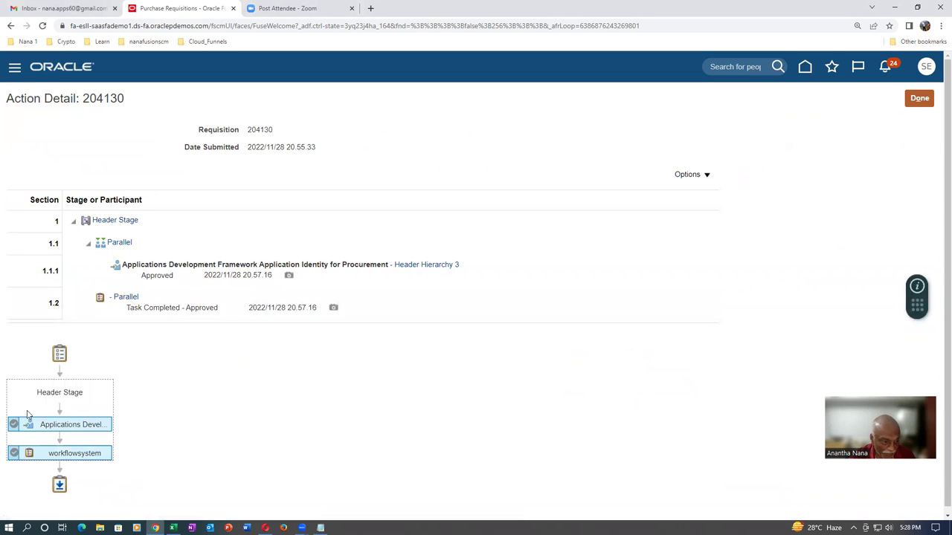
mouse_move(36, 457)
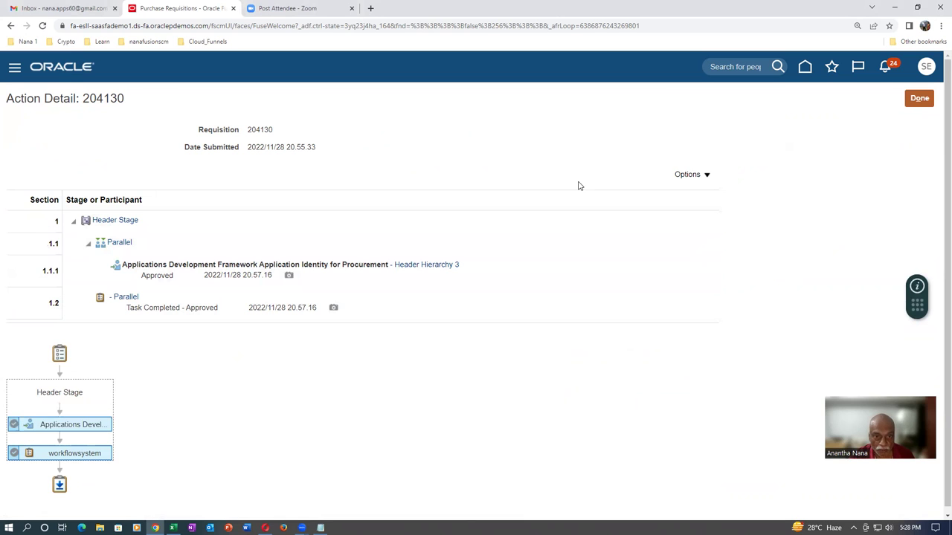
click(926, 102)
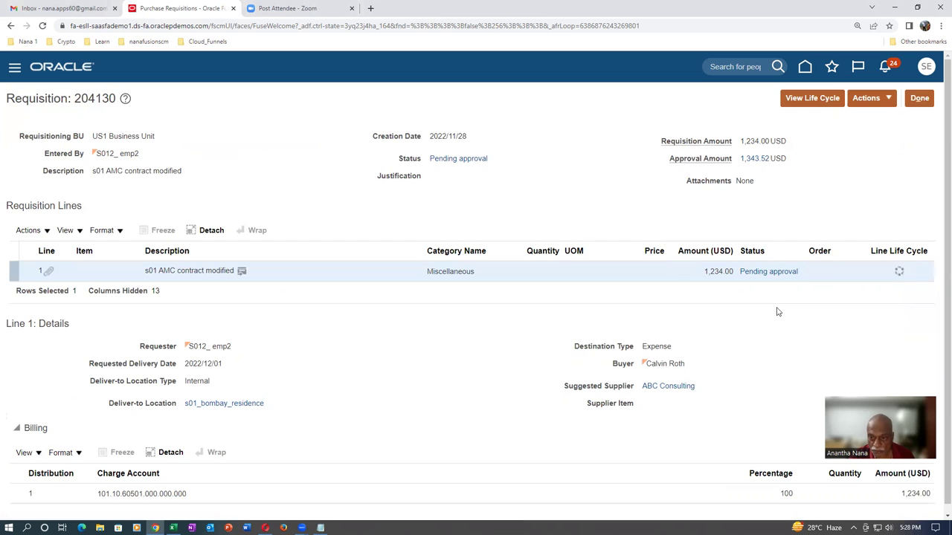
Step: Reopen the s01 AMC contract modified requisition from the recent requisitions and read the information note on line 1
click(920, 98)
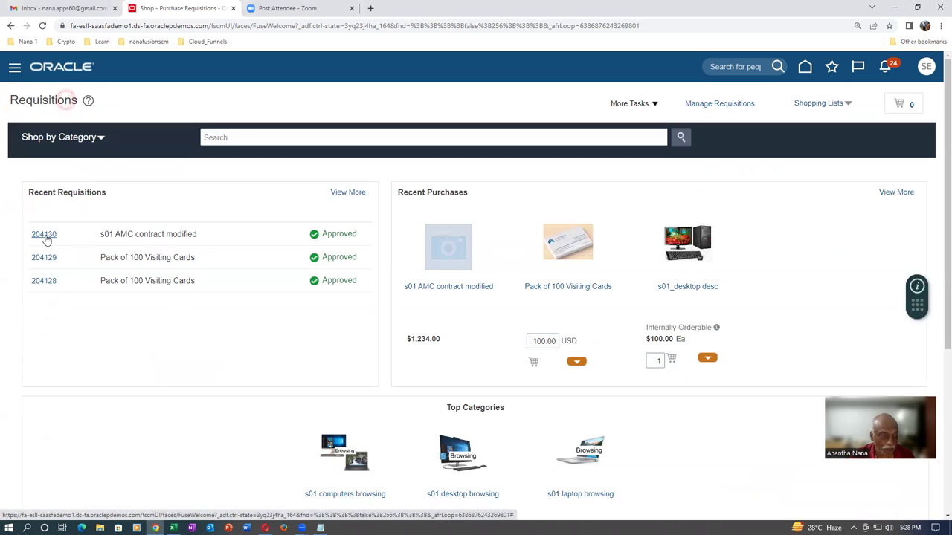
click(45, 234)
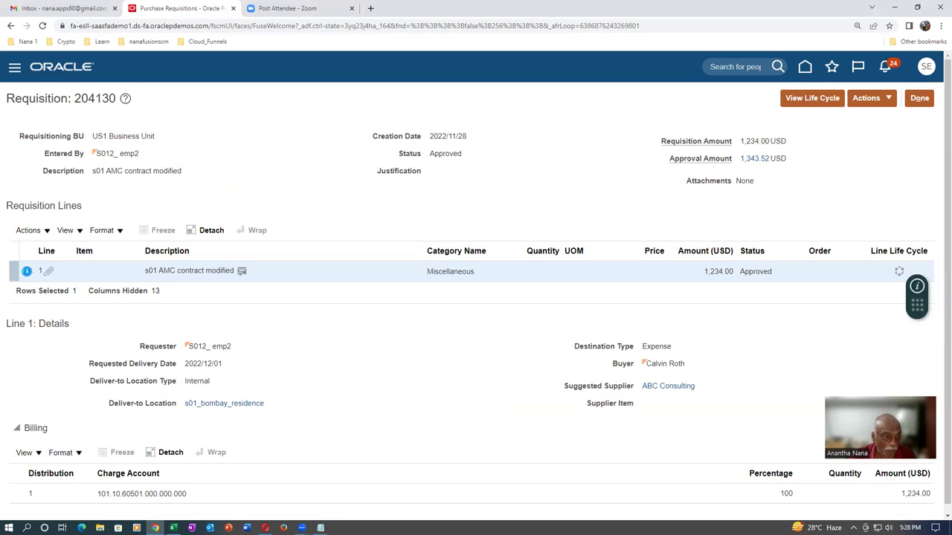
mouse_move(28, 274)
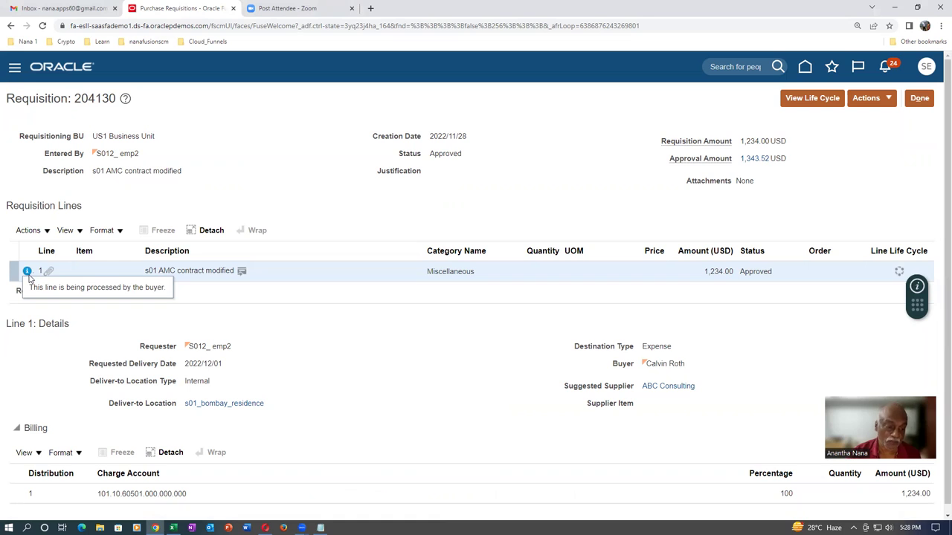
click(27, 272)
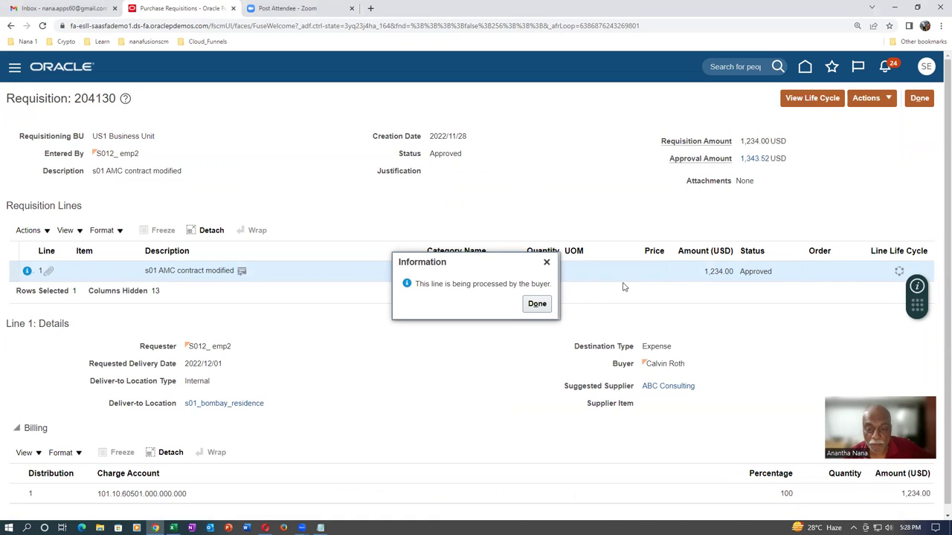
Step: Dismiss the line information note and close the s01 AMC contract modified requisition
click(537, 304)
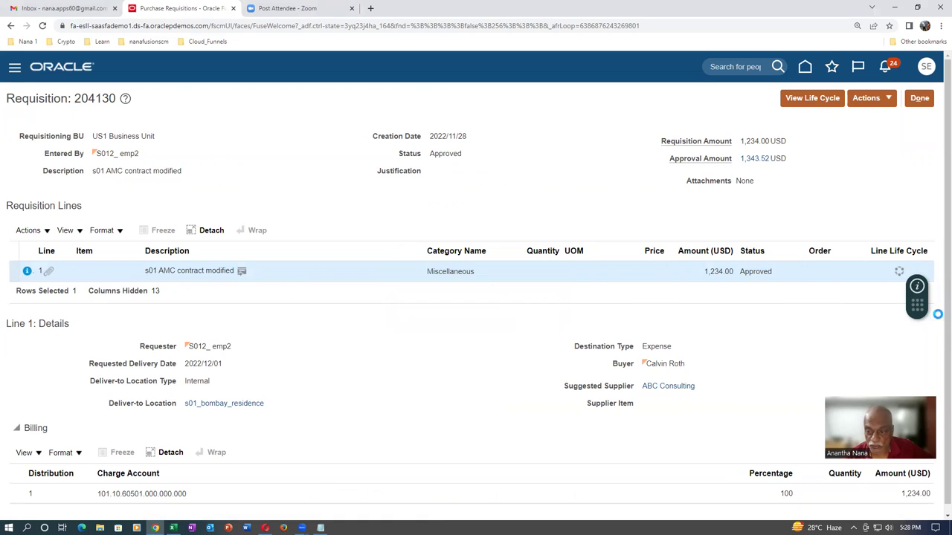
click(922, 98)
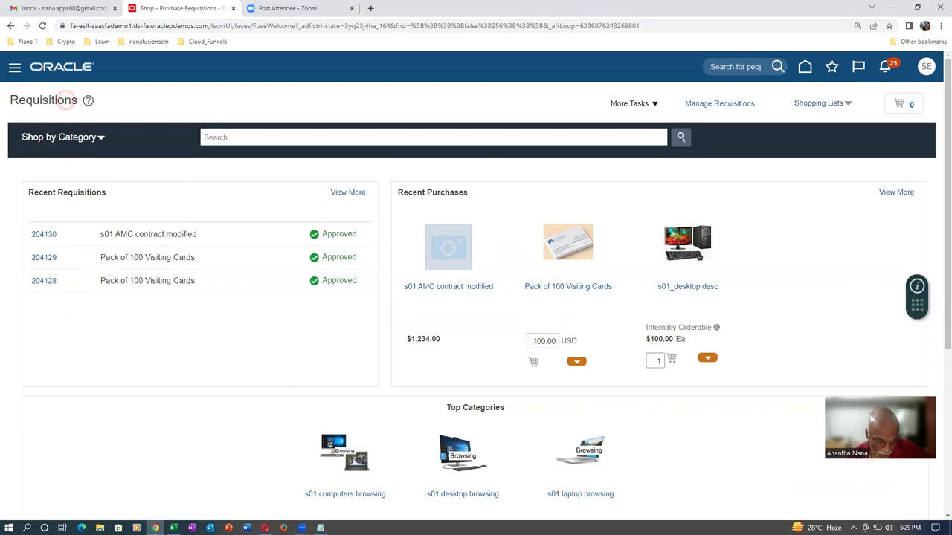
Step: Switch to Opera and close Manage Requisition Approvals and the setup task search
key(alt+Tab)
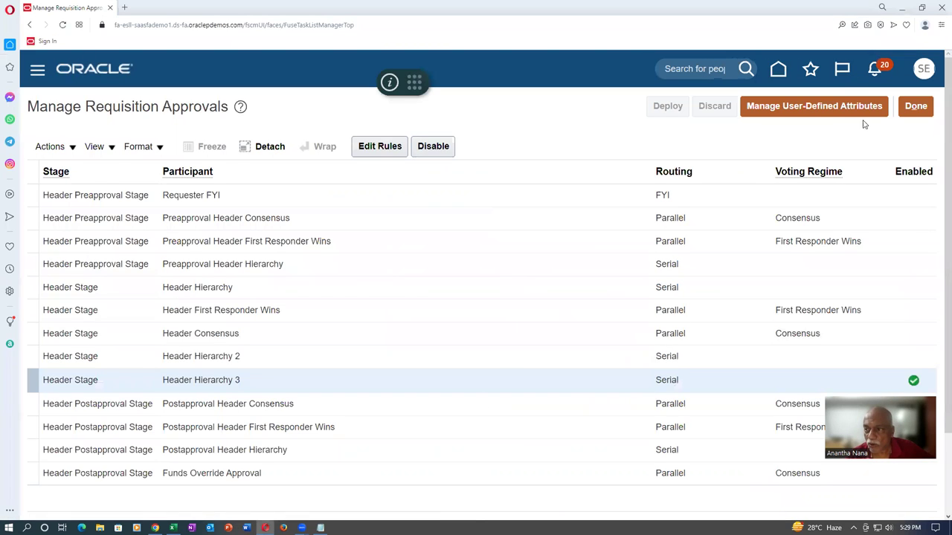
click(915, 107)
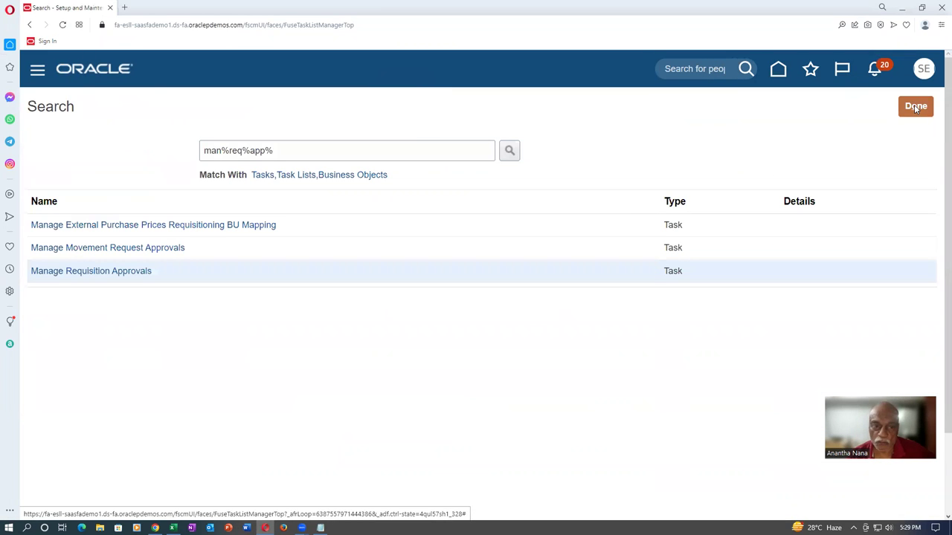
click(916, 106)
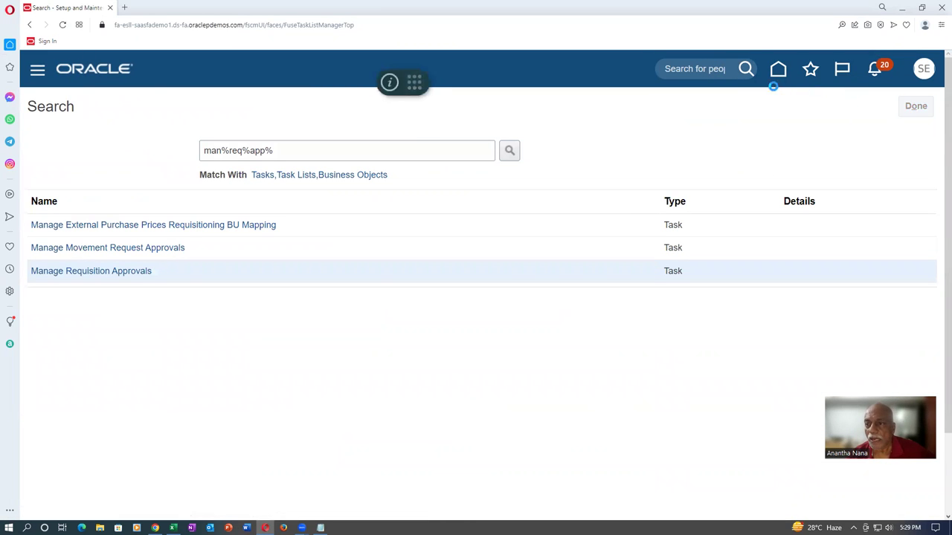
Step: Check the favorites, return to the home page, and open the Manage Orders task in the Purchase Orders work area
click(810, 71)
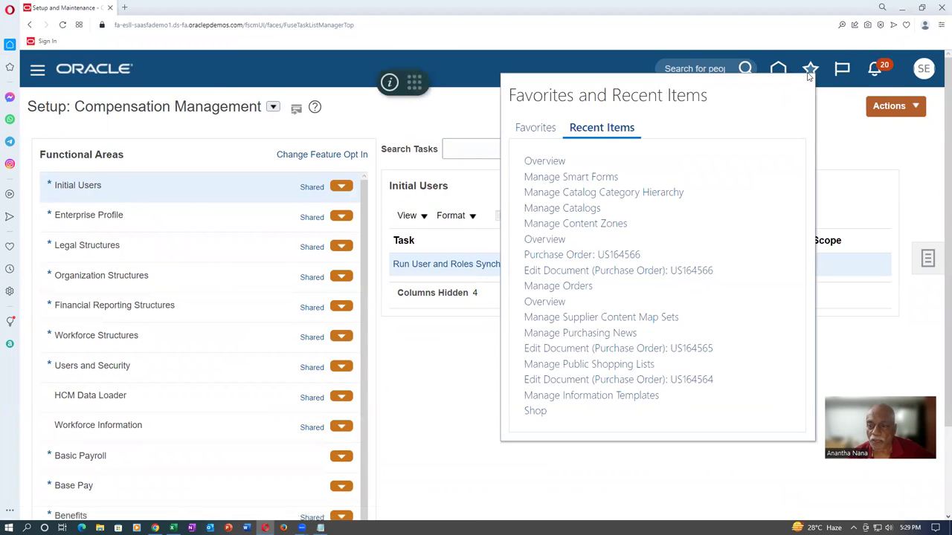
click(530, 128)
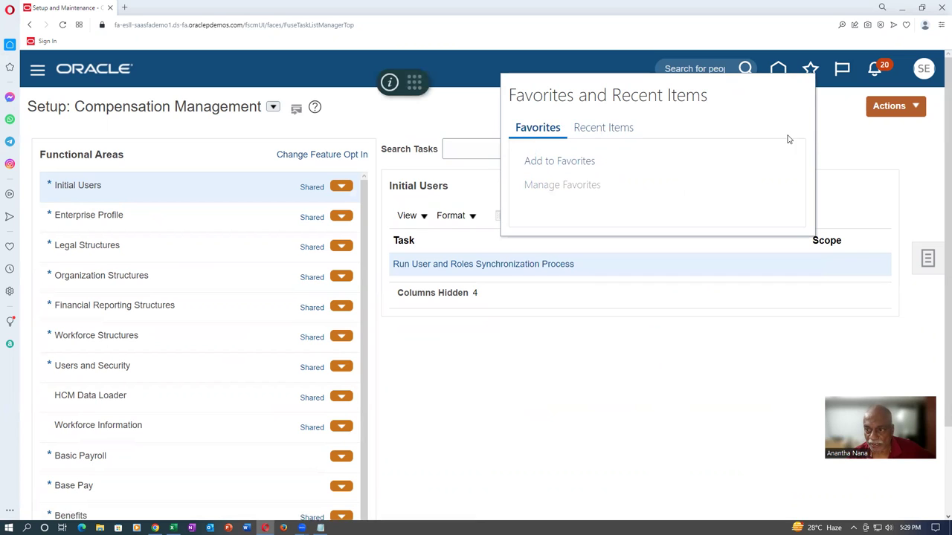
click(776, 73)
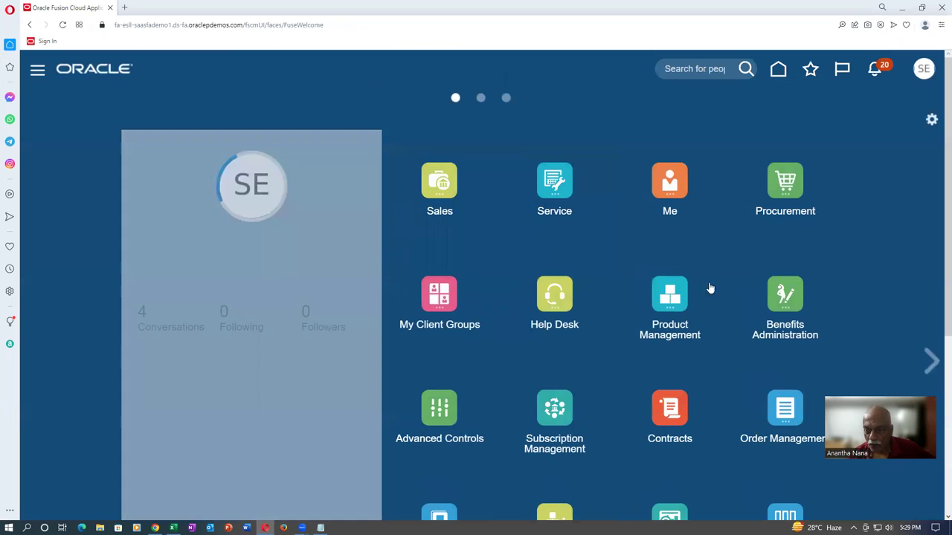
click(788, 195)
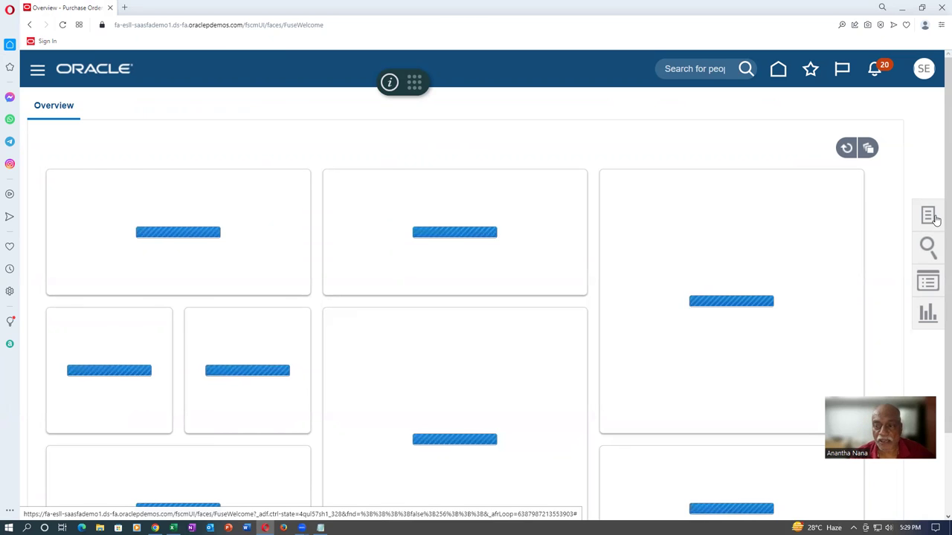
click(932, 217)
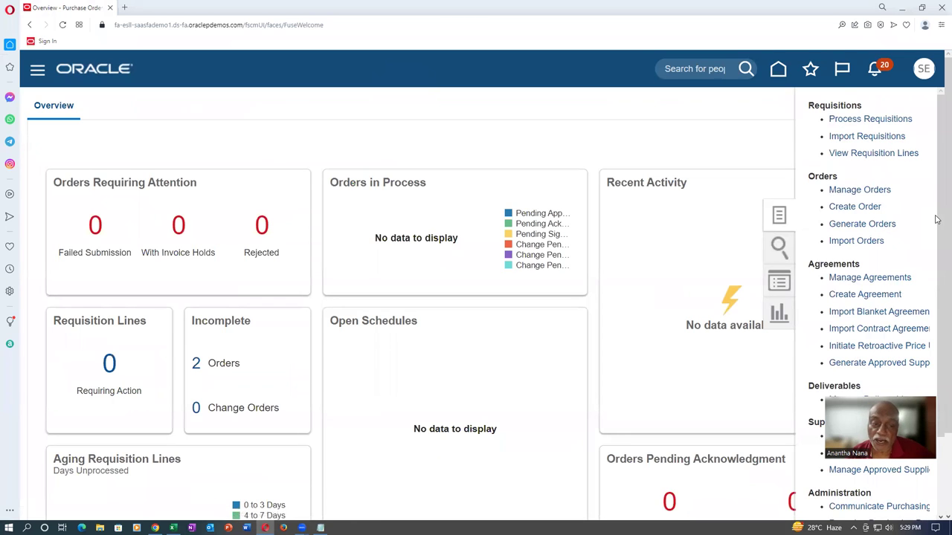
click(860, 191)
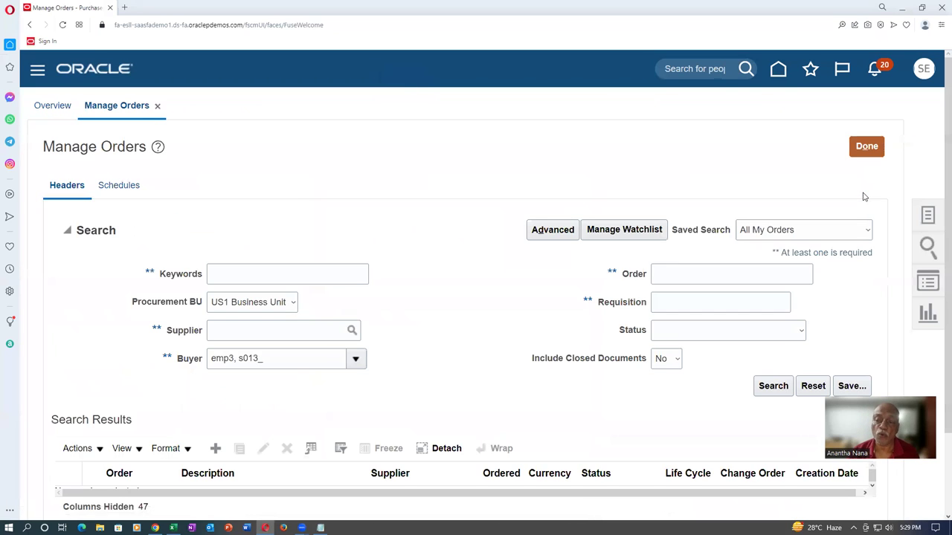
Step: Copy the requisition number from the Notepad document into the Requisition search criterion of Manage Orders
click(651, 301)
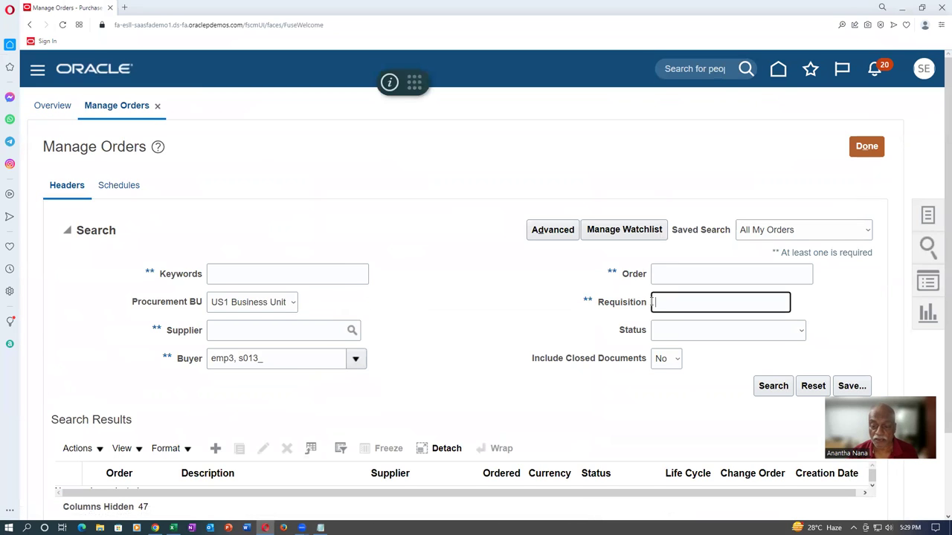
key(alt+Tab)
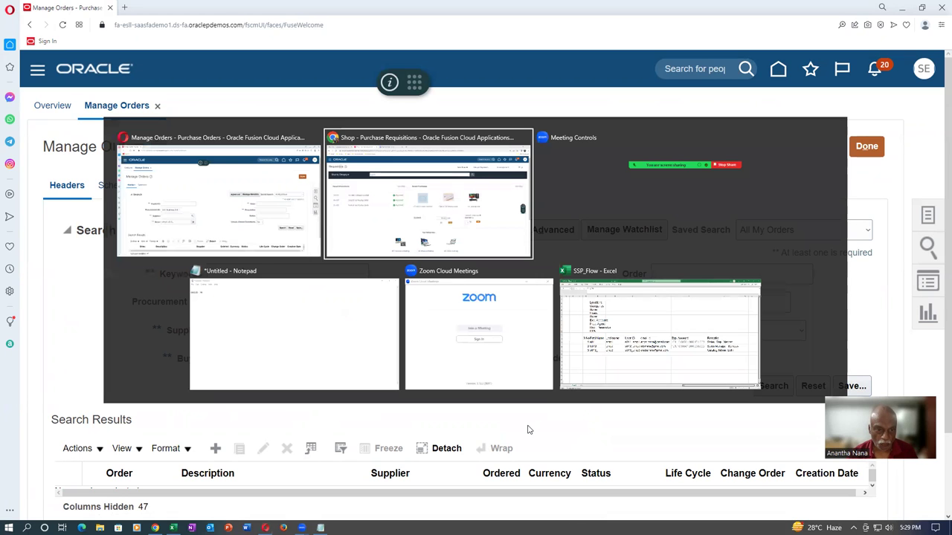
key(alt+Tab)
key(alt+Tab)
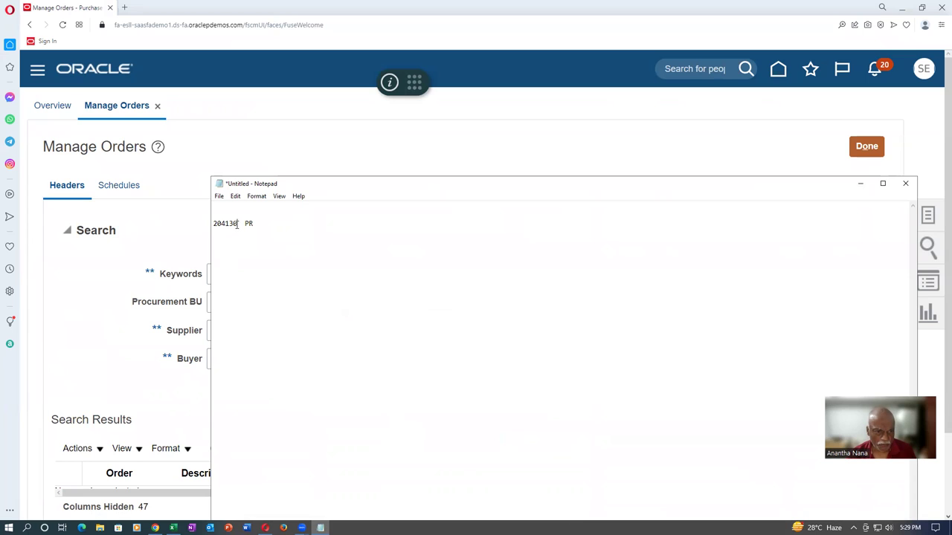
key(shift+Home)
key(ctrl+c)
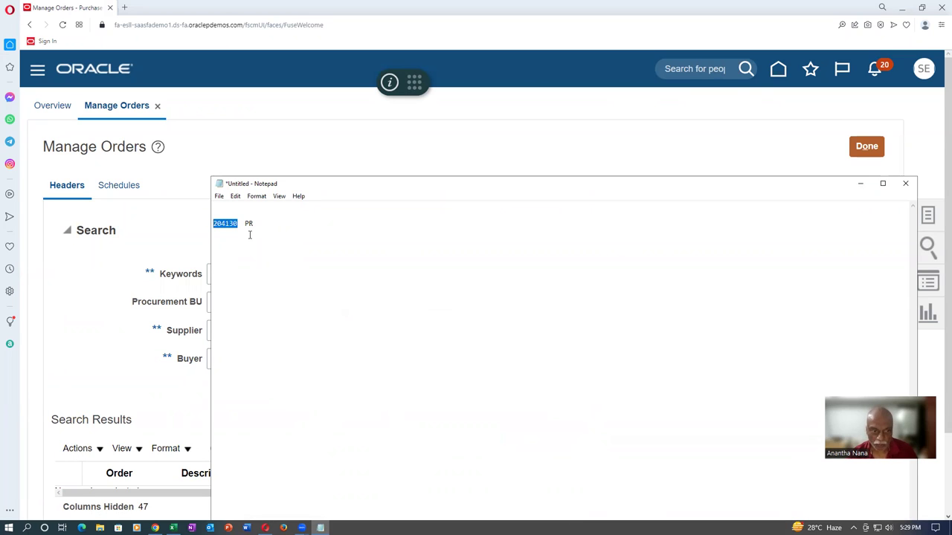
key(alt+Tab)
key(ctrl+v)
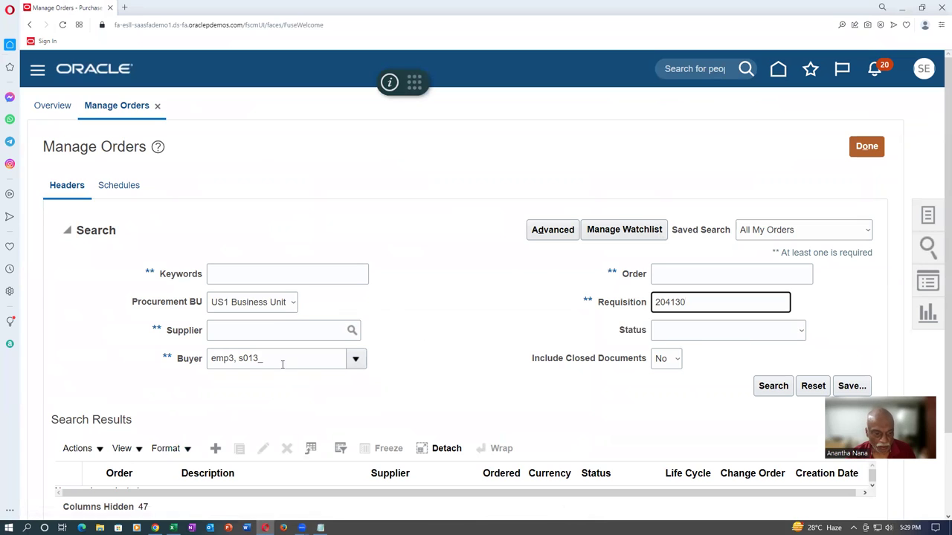
Step: Clear the Buyer criterion and search for the purchase order generated from the requisition
drag(284, 361, 197, 387)
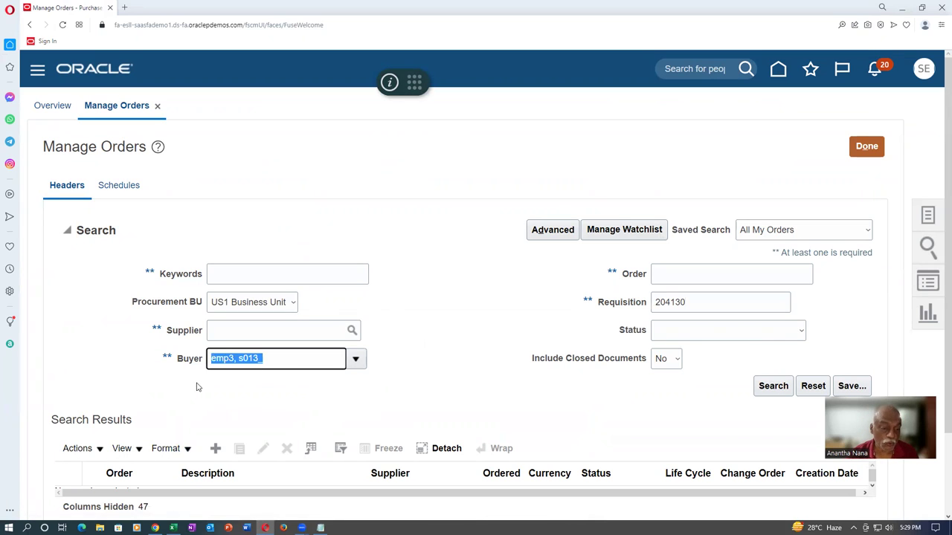
key(BackSpace)
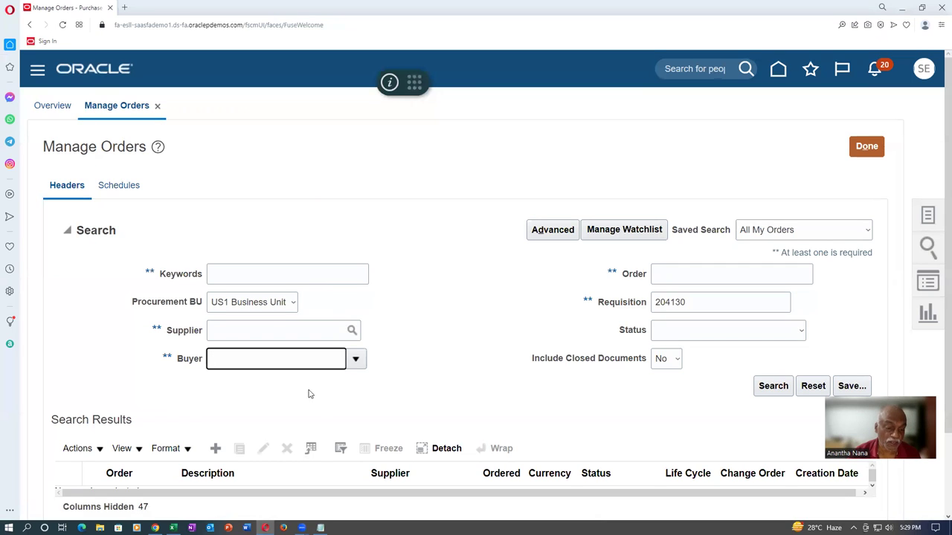
click(765, 388)
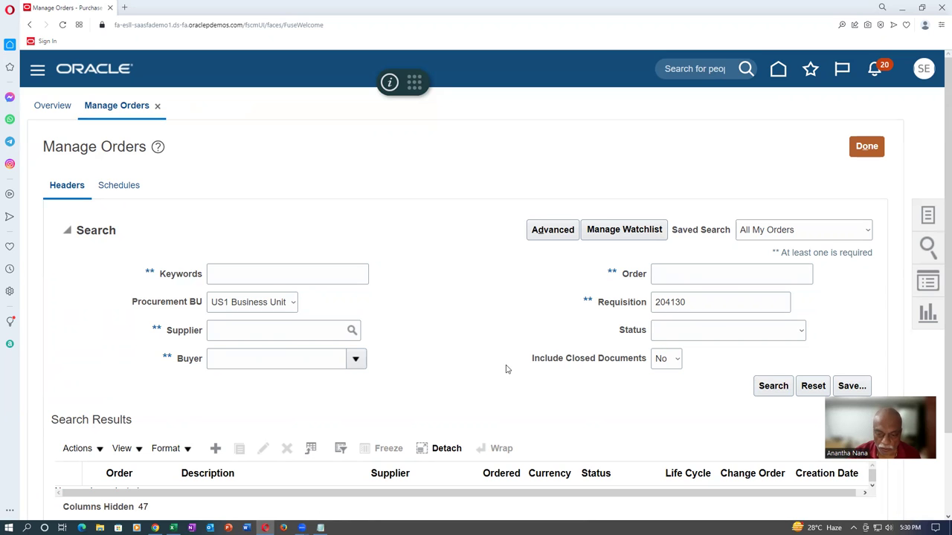
scroll(617, 391, down, 2)
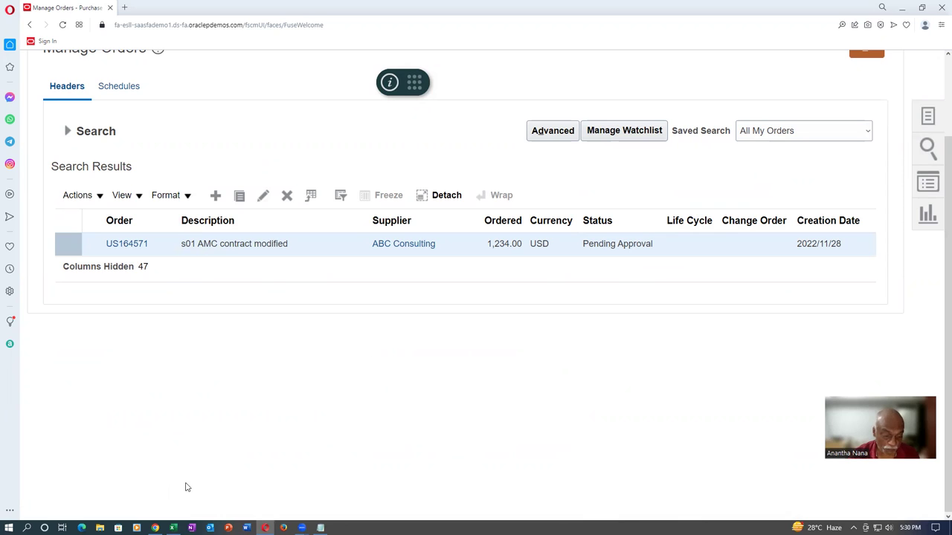
Step: Switch to Chrome, check line 1 of the s01 AMC contract modified requisition for a linked order, and close it
click(154, 528)
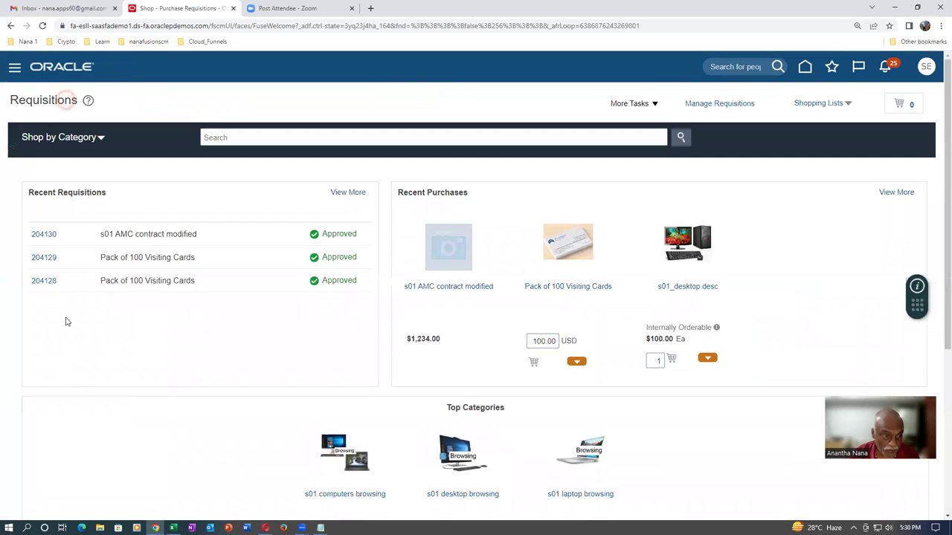
click(43, 235)
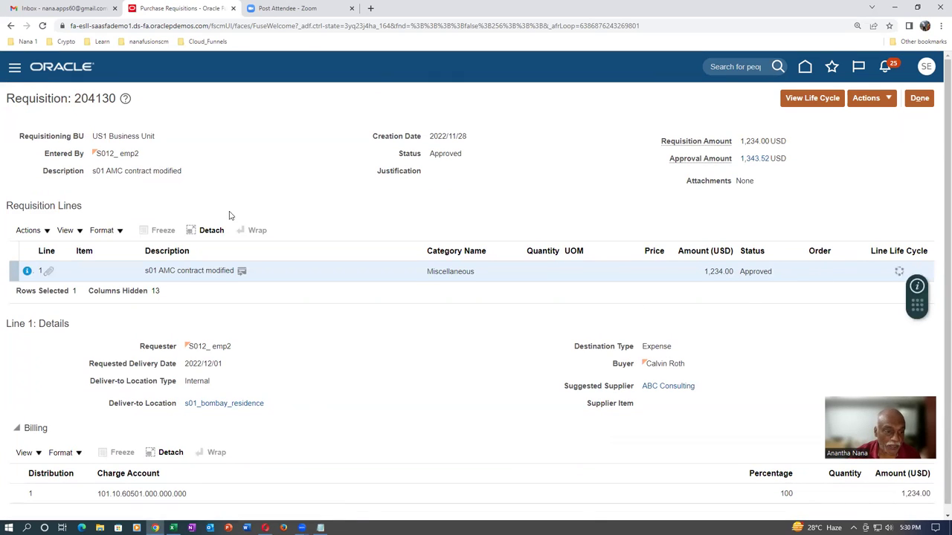
click(918, 99)
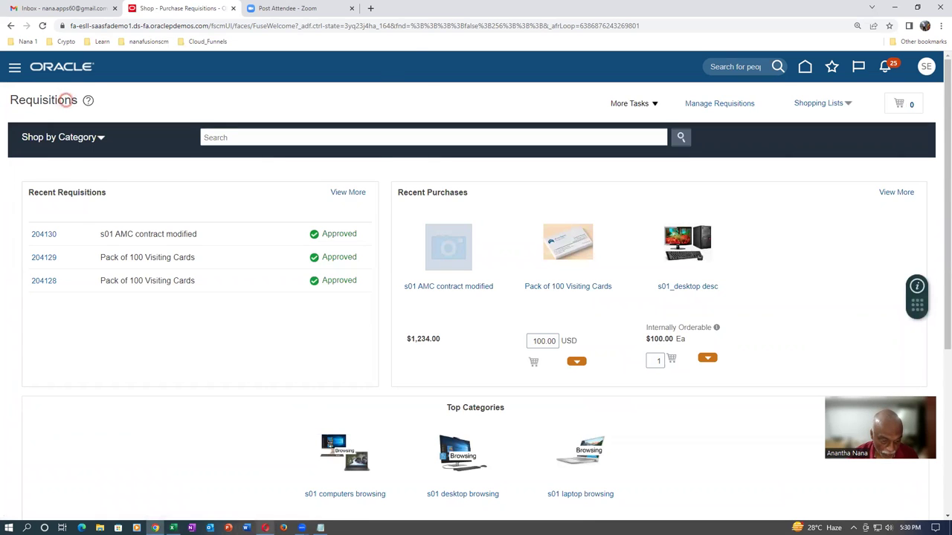
Step: Return to Manage Orders in Opera and rerun the search with the same requisition criterion
key(alt+Tab)
click(66, 131)
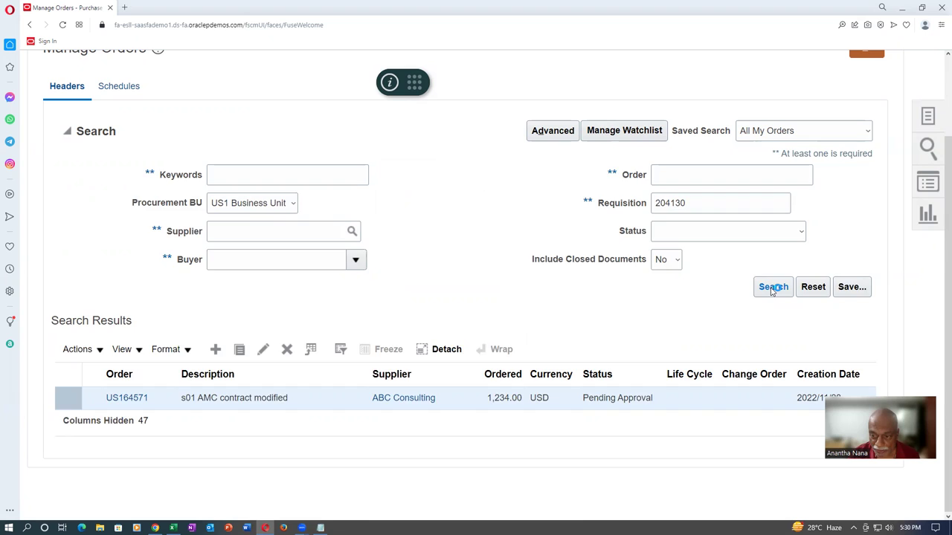
click(772, 289)
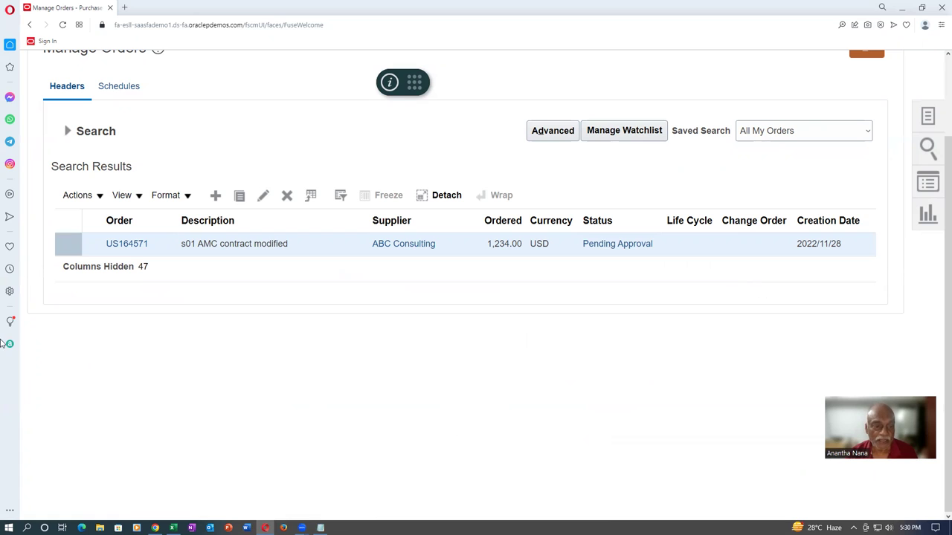
Step: Open the action details of the s01 AMC contract modified order from its status and examine the approval stages and diagram
click(609, 244)
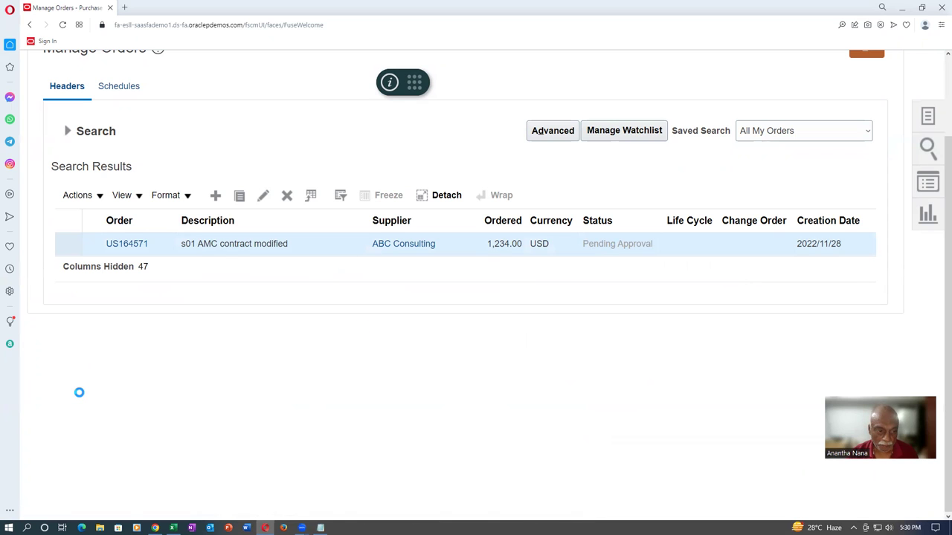
scroll(78, 393, down, 2)
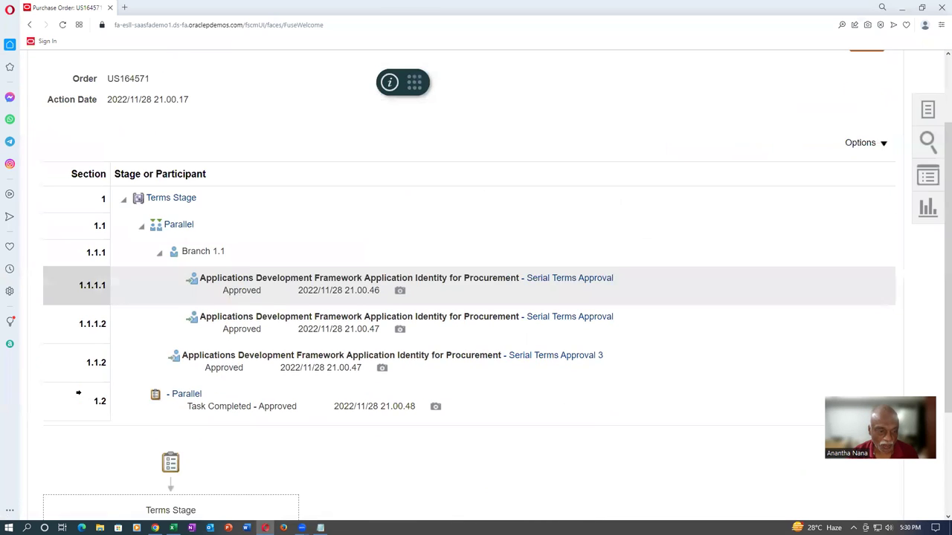
scroll(78, 393, down, 3)
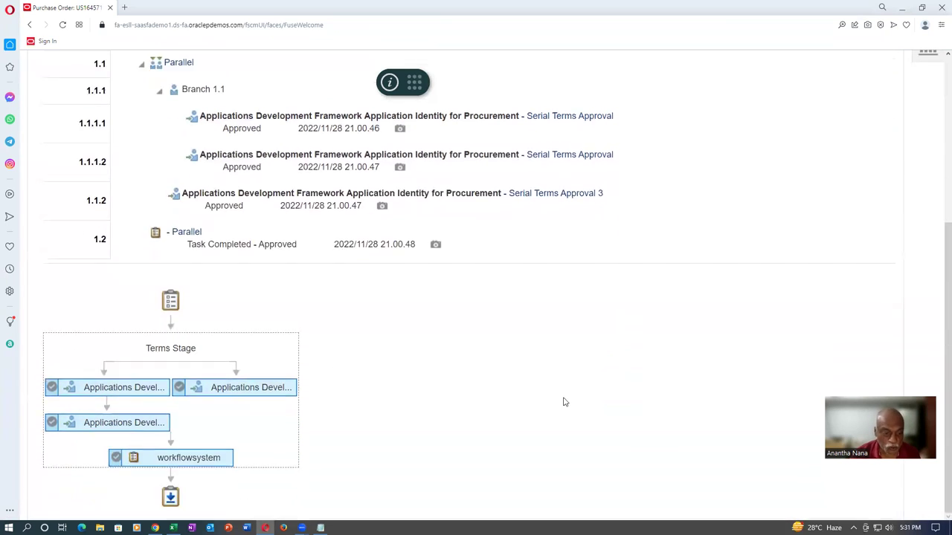
scroll(580, 383, up, 5)
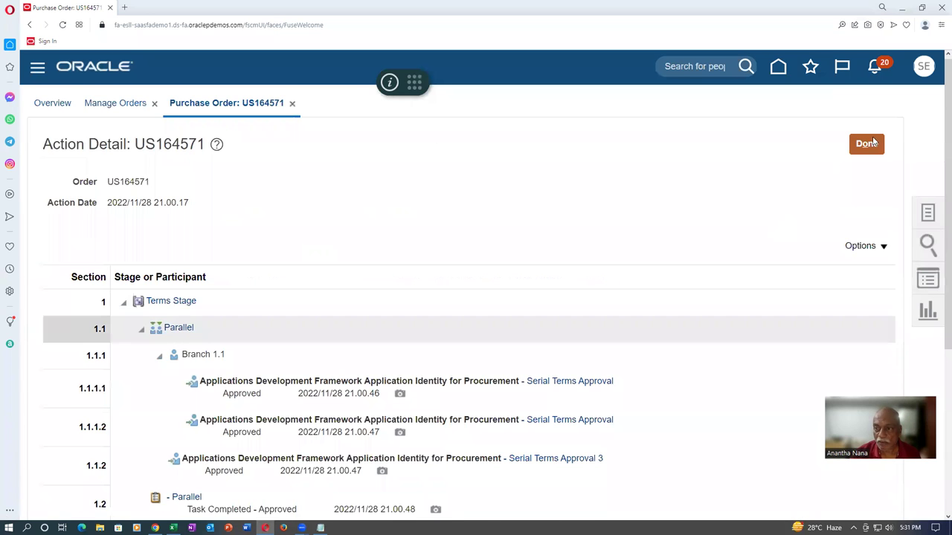
Step: Close the order's action details and refresh the order search results to recheck its status
click(874, 146)
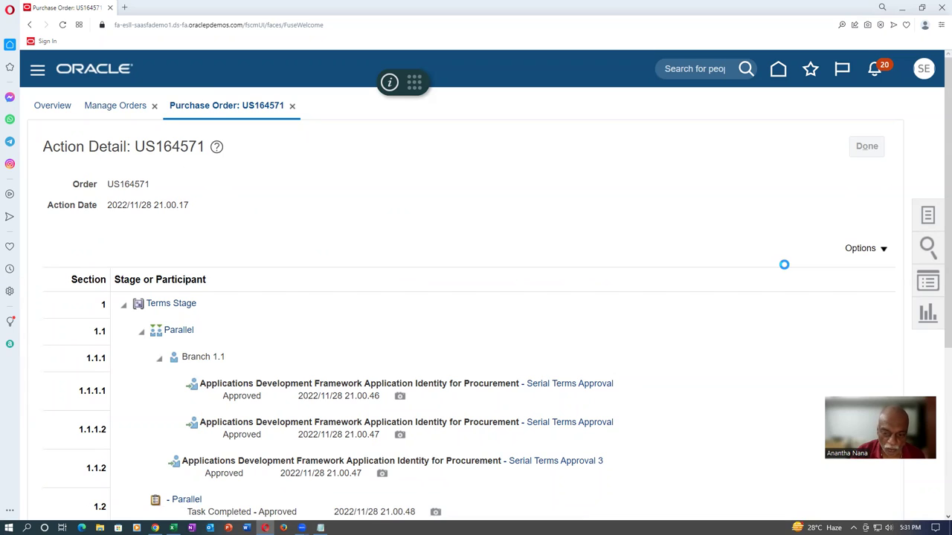
scroll(785, 268, down, 2)
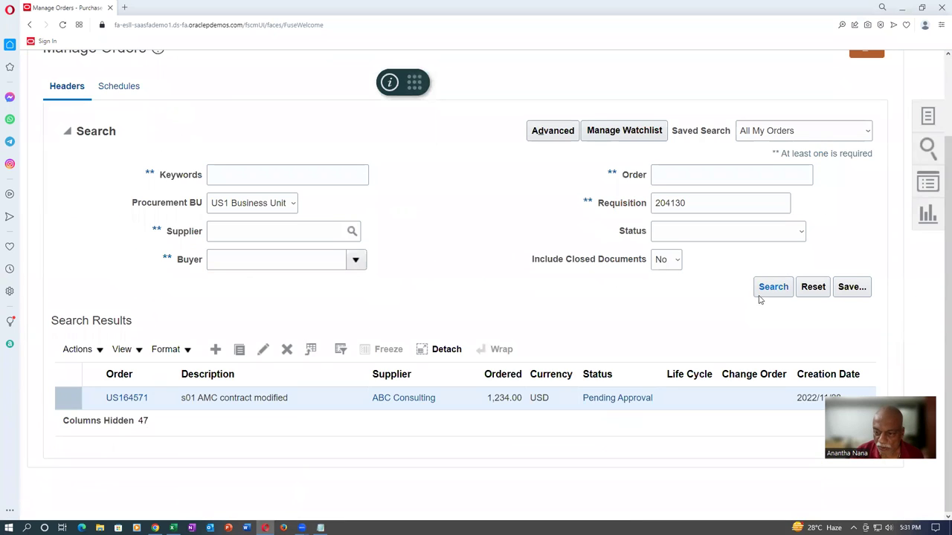
click(633, 402)
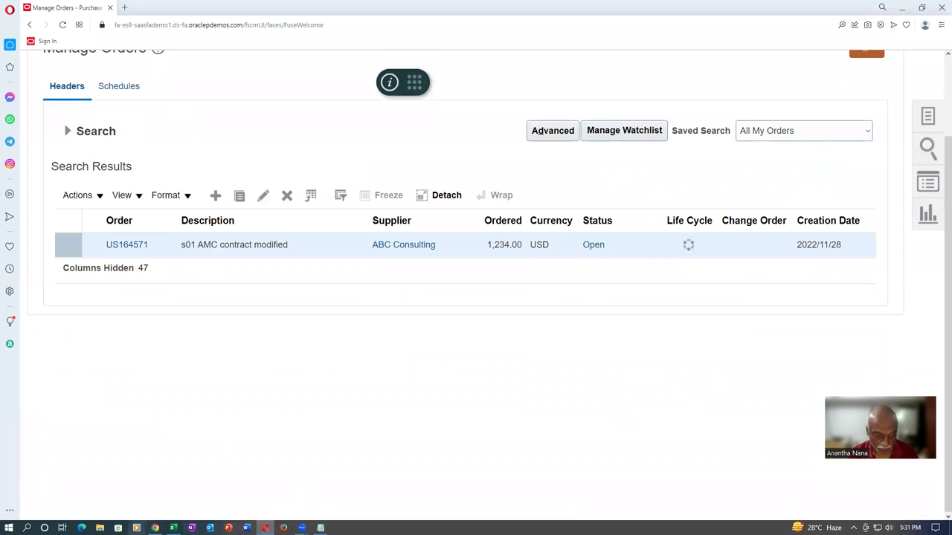
Step: Reopen the s01 AMC contract modified requisition in Chrome and view the purchase order linked to line 1
mouse_move(154, 527)
click(177, 491)
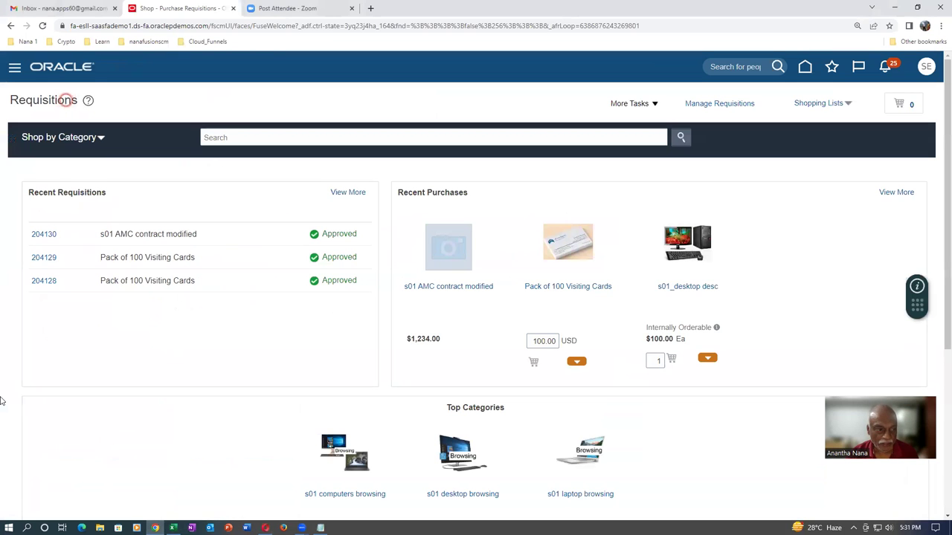
click(44, 235)
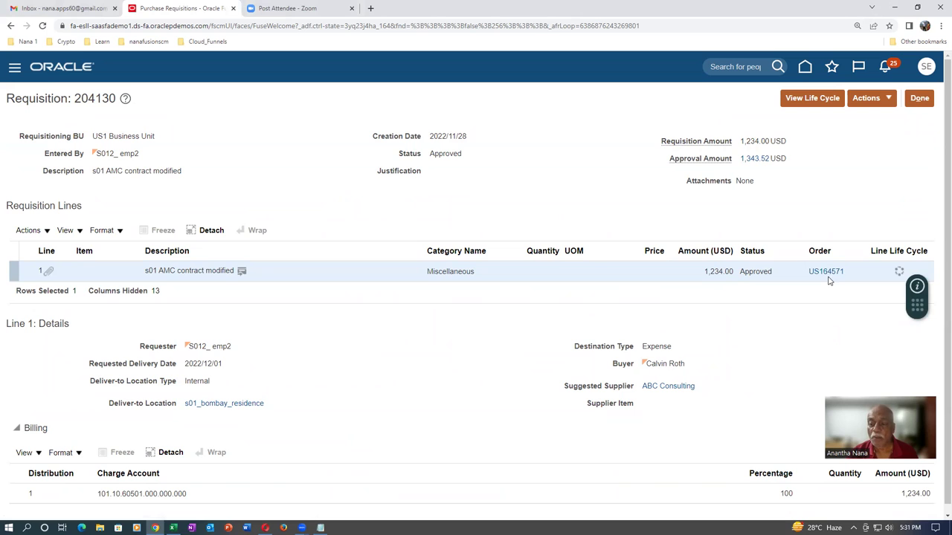
click(826, 273)
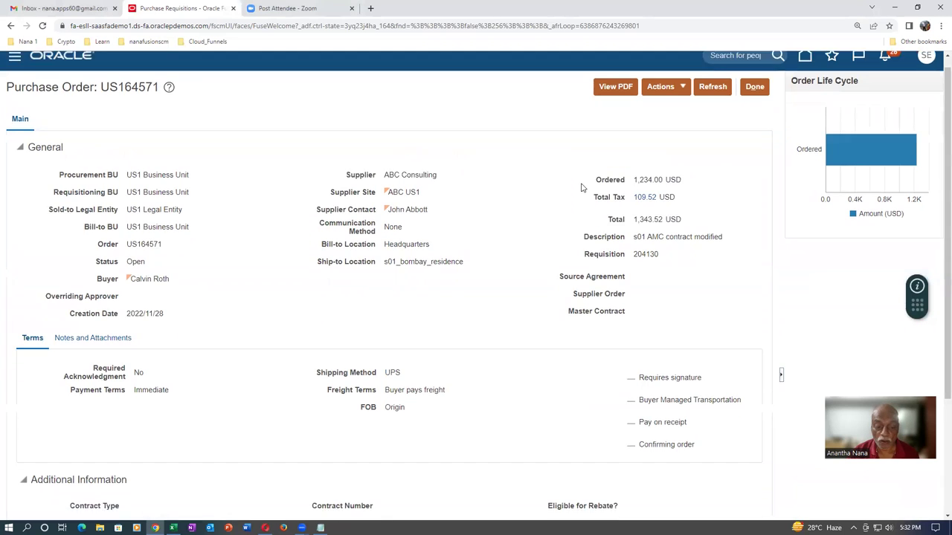
Step: Open the attachments of purchase order line 1, read the To Supplier text attachment in Notepad, and close it with the attachment list
scroll(581, 186, down, 3)
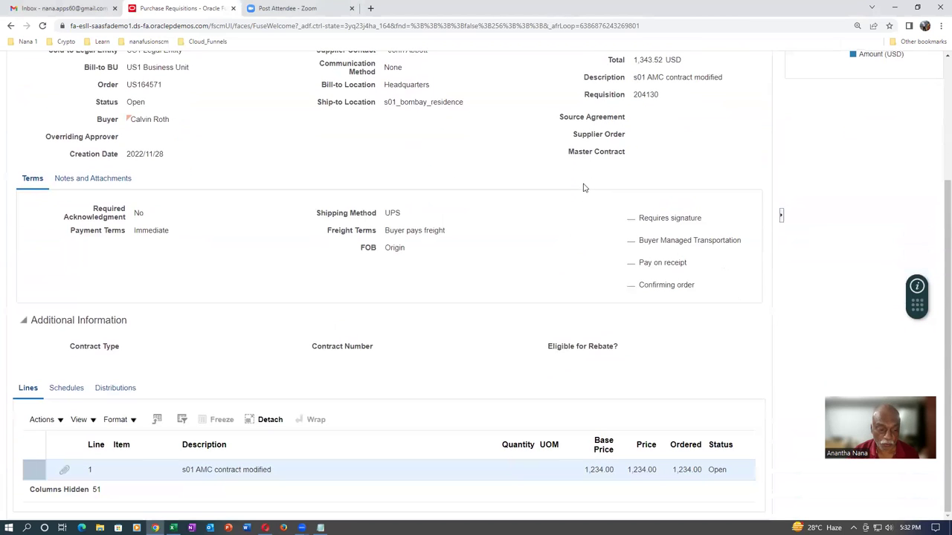
click(64, 472)
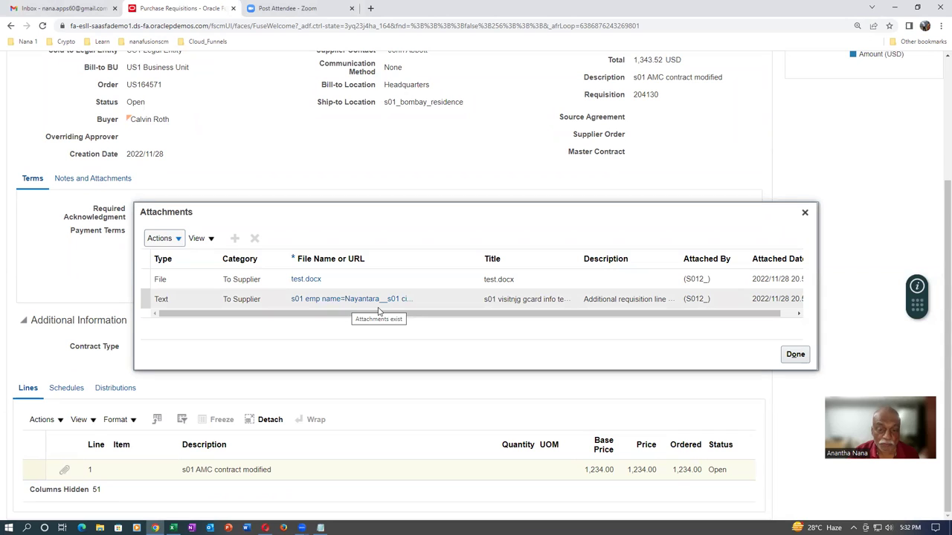
drag(382, 313, 425, 324)
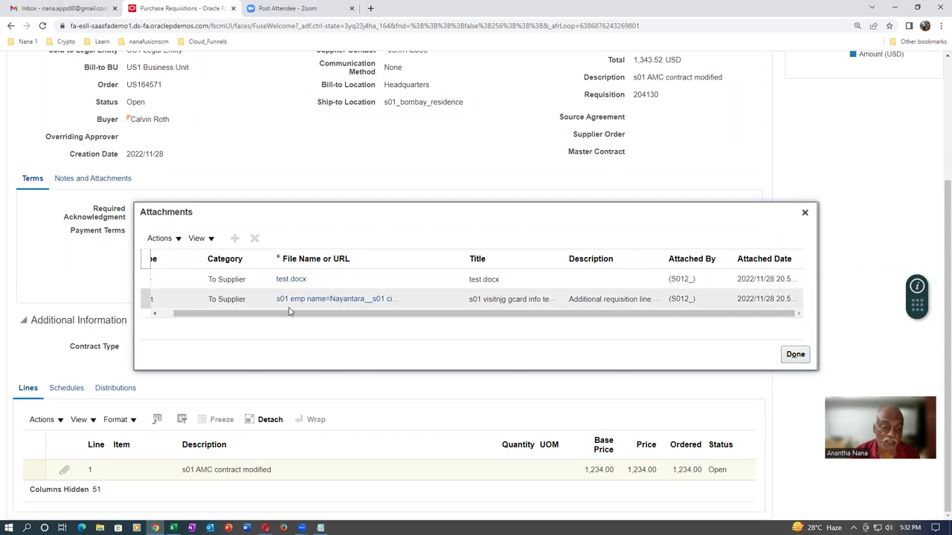
click(357, 307)
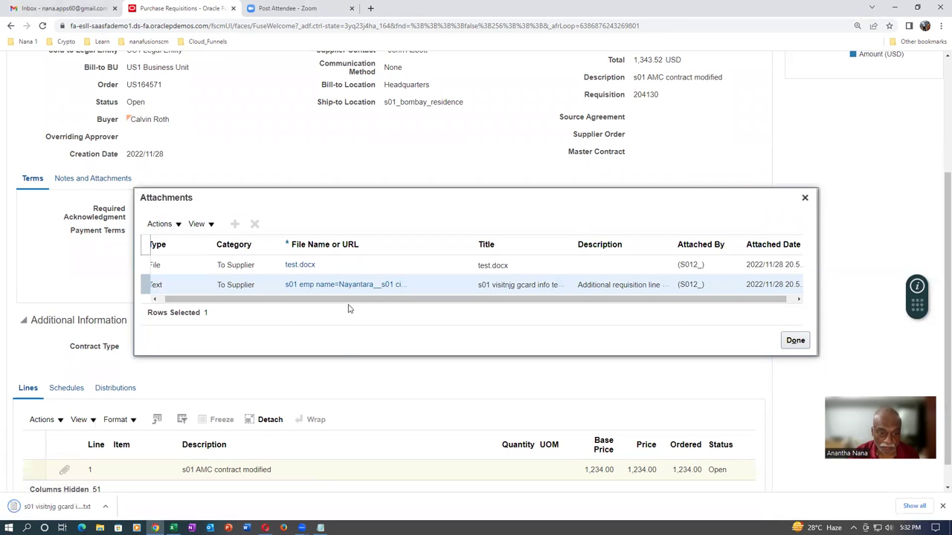
click(52, 507)
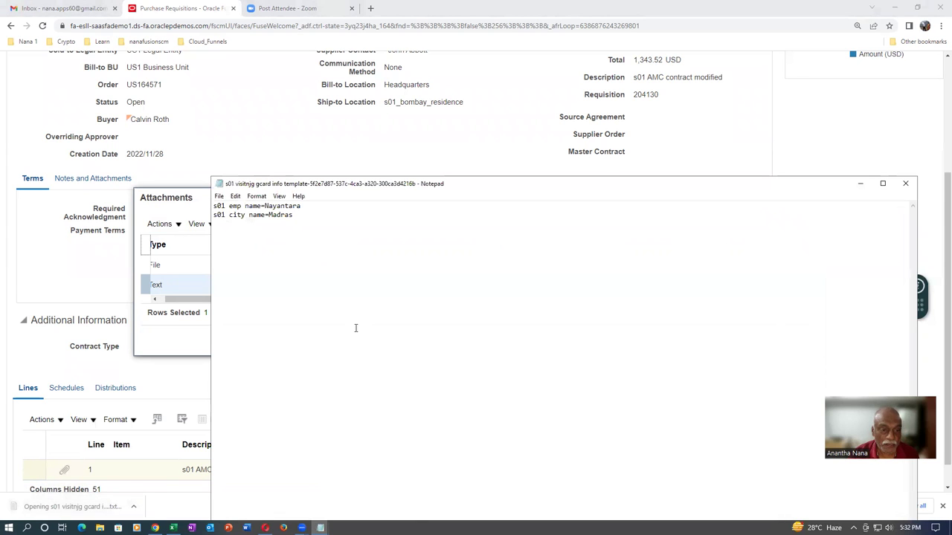
drag(264, 206, 295, 215)
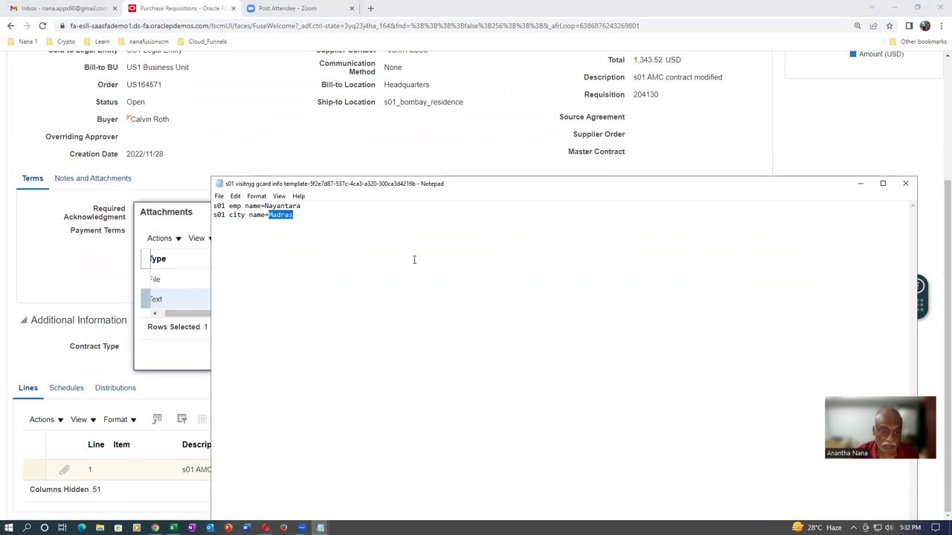
click(905, 183)
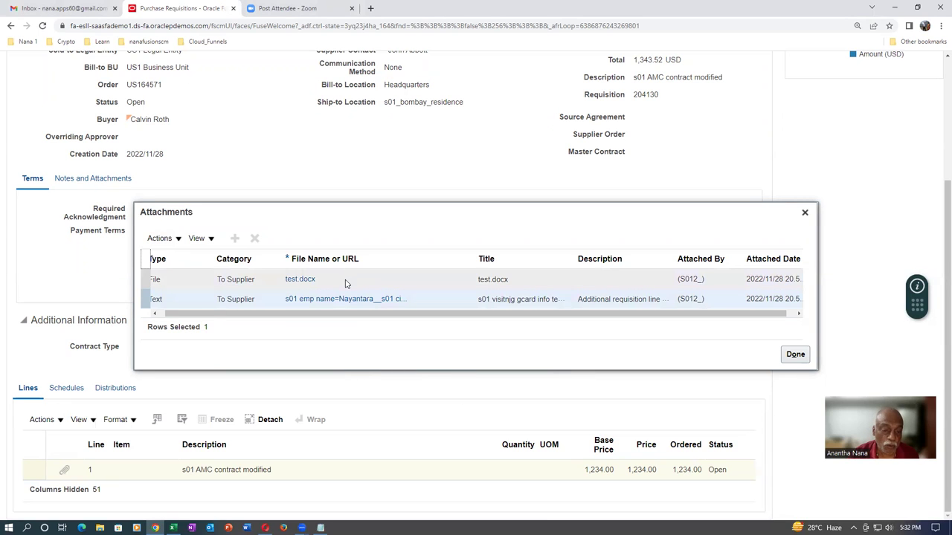
click(795, 355)
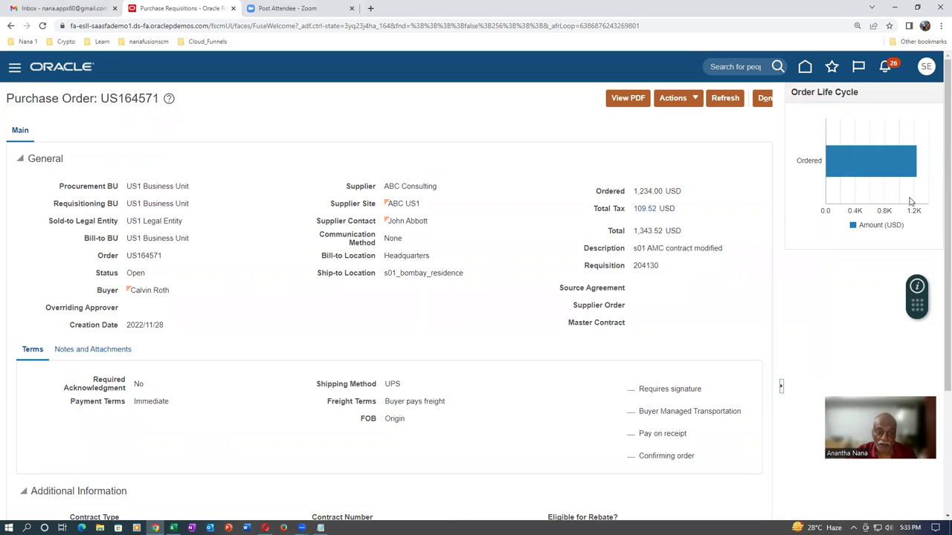
Step: Return to the requisition, review line 1's life cycle including order, shipments, receipts and invoices, and close the views
click(766, 100)
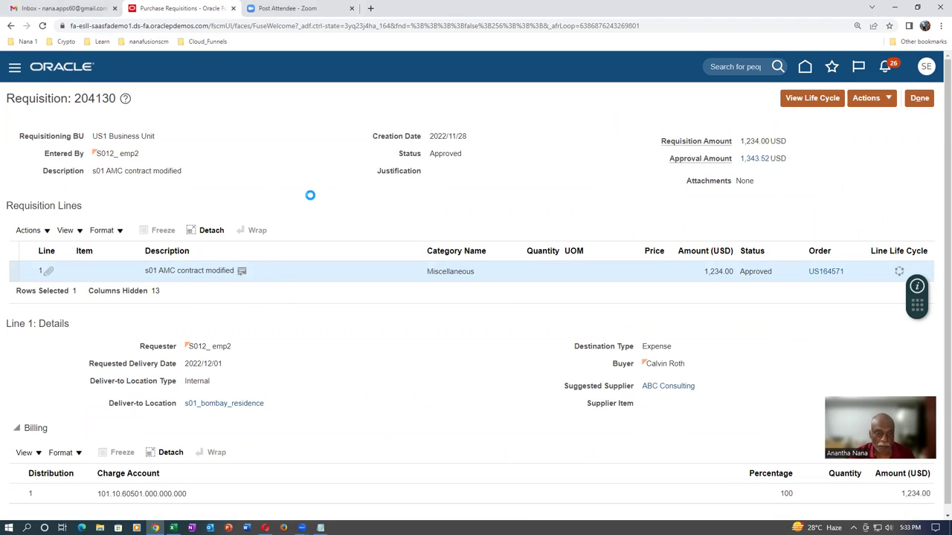
scroll(311, 198, down, 2)
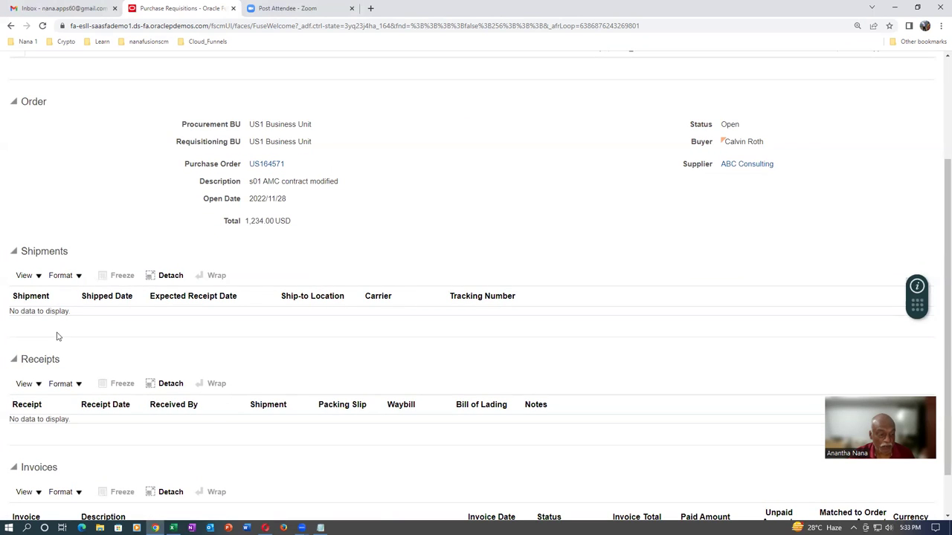
scroll(128, 472, down, 1)
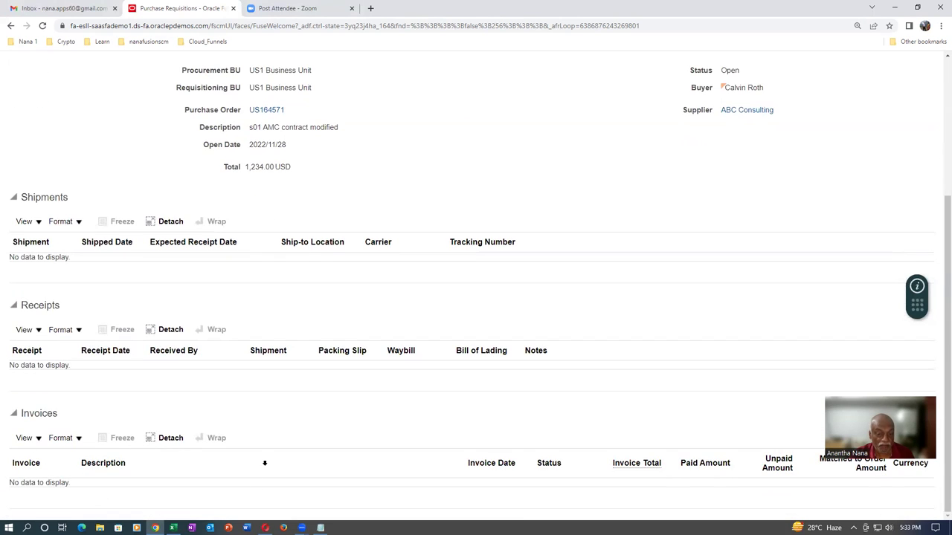
scroll(494, 171, up, 3)
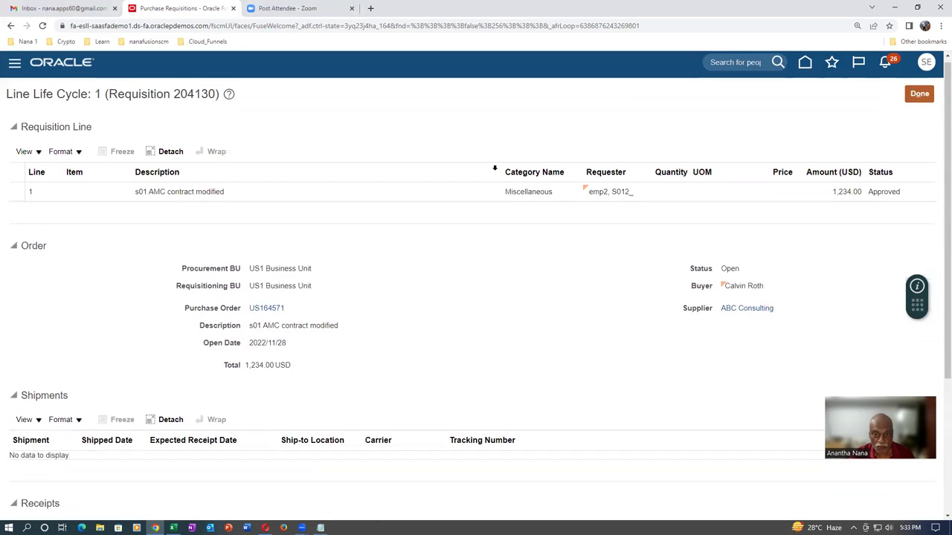
click(921, 100)
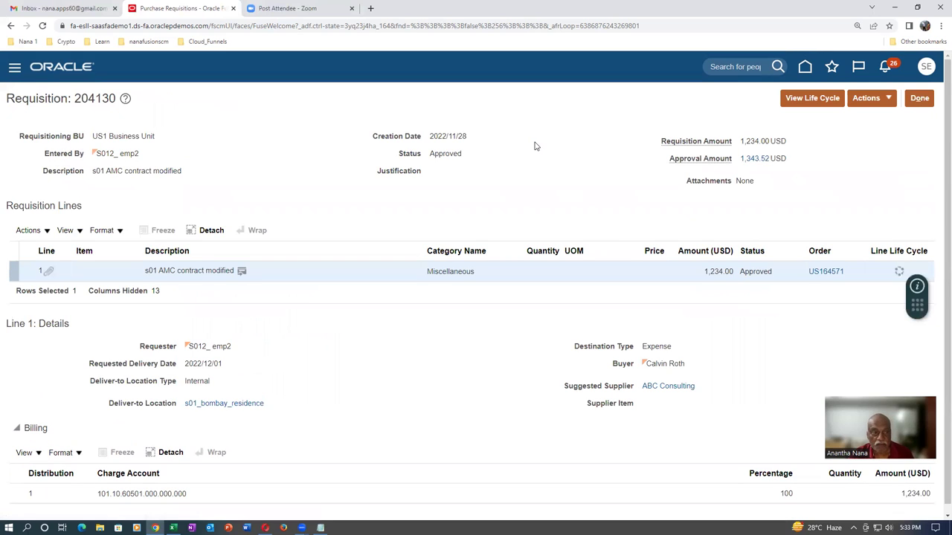
click(926, 100)
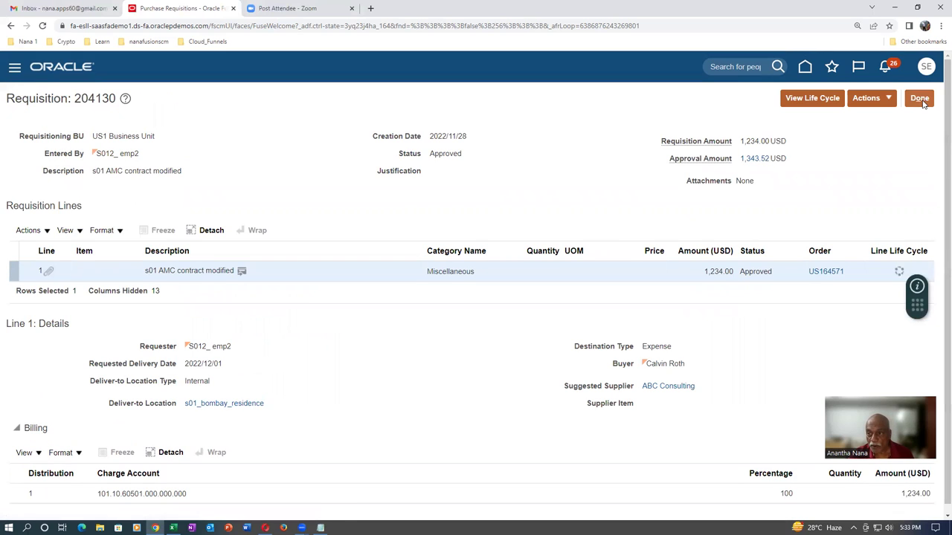
Step: Go to Procurement's My Receipts and search by the s01 AMC contract requisition number with Items Due set to Any time
click(805, 68)
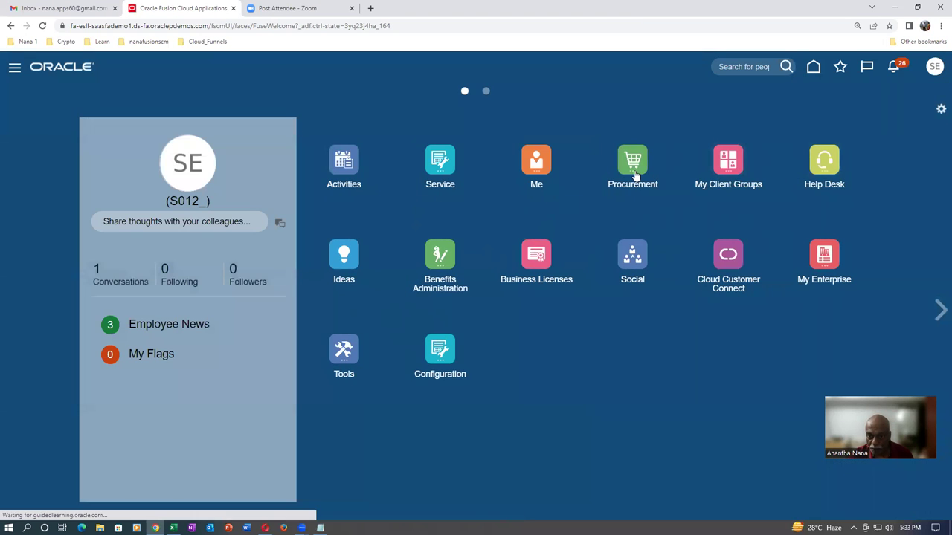
click(635, 175)
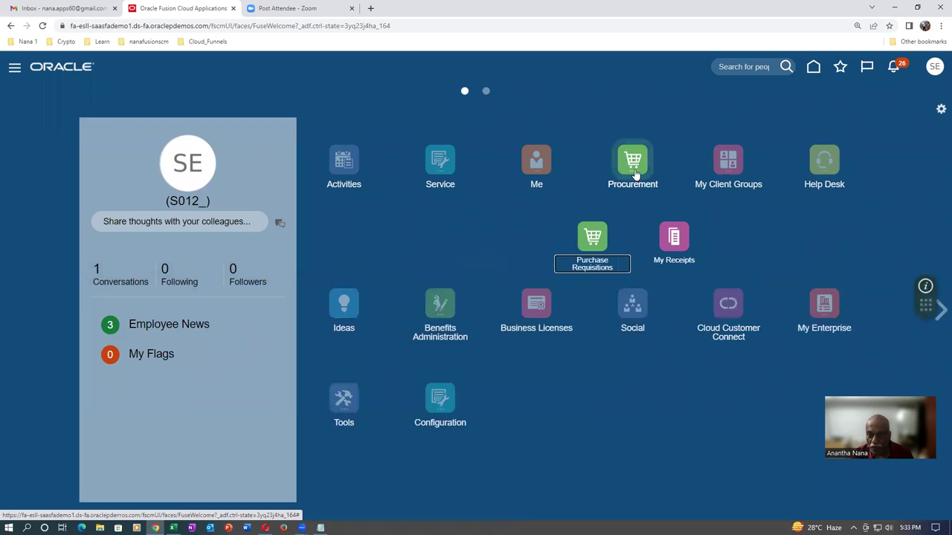
click(676, 238)
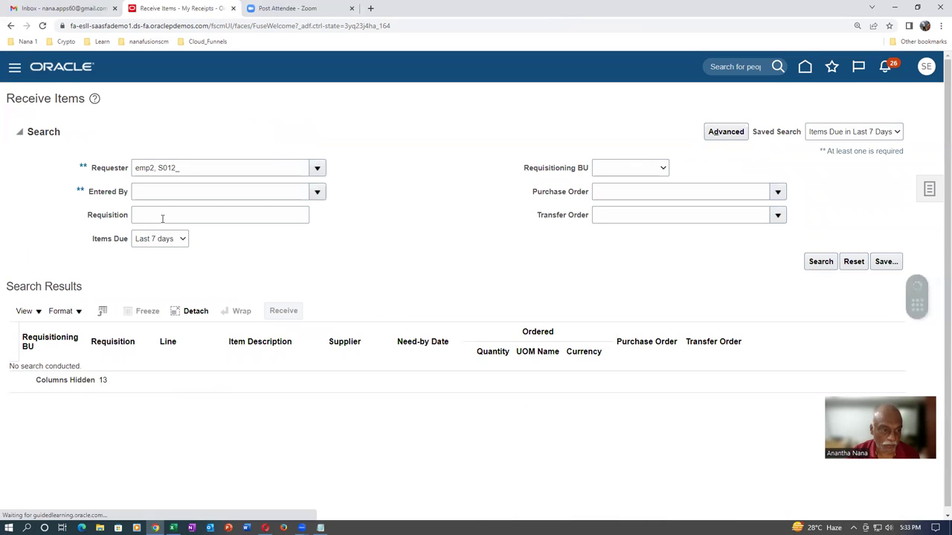
click(160, 216)
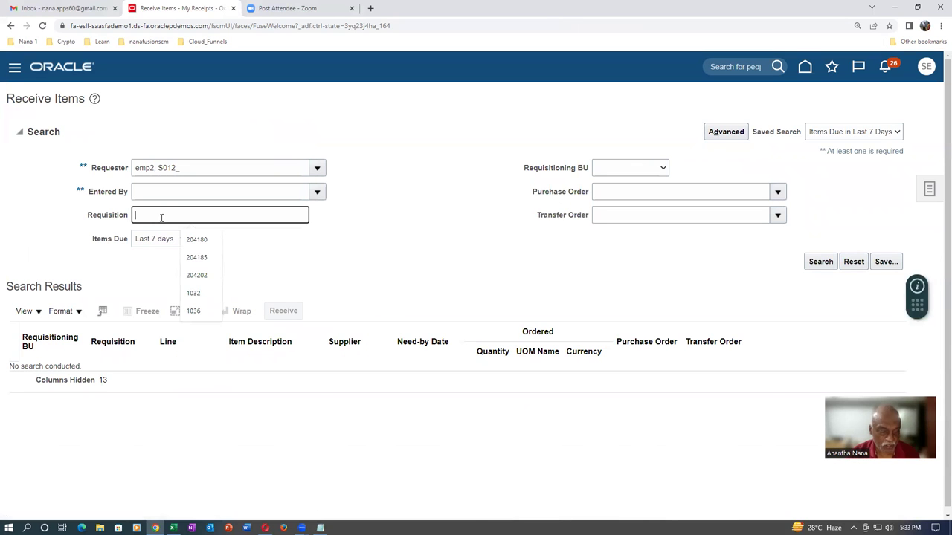
text(204130)
click(171, 239)
click(170, 290)
click(159, 242)
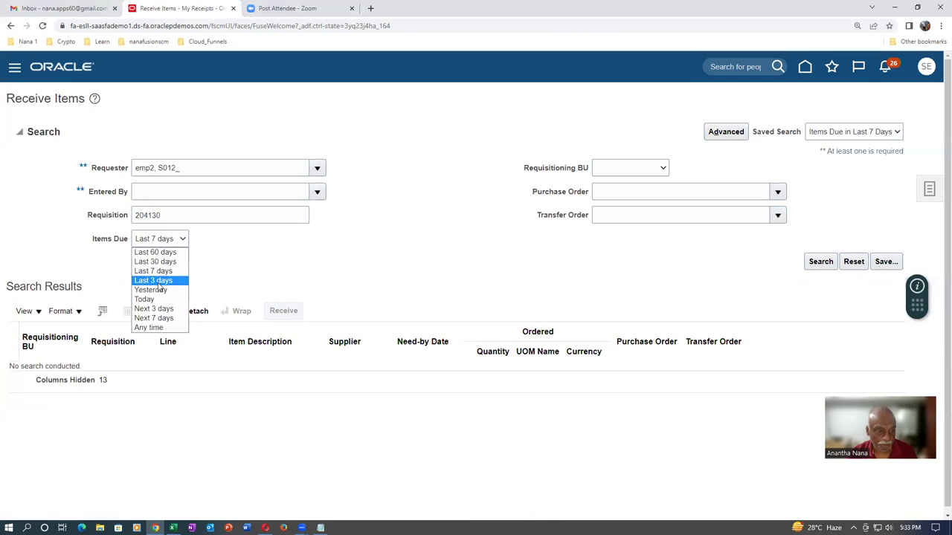
click(153, 328)
click(820, 264)
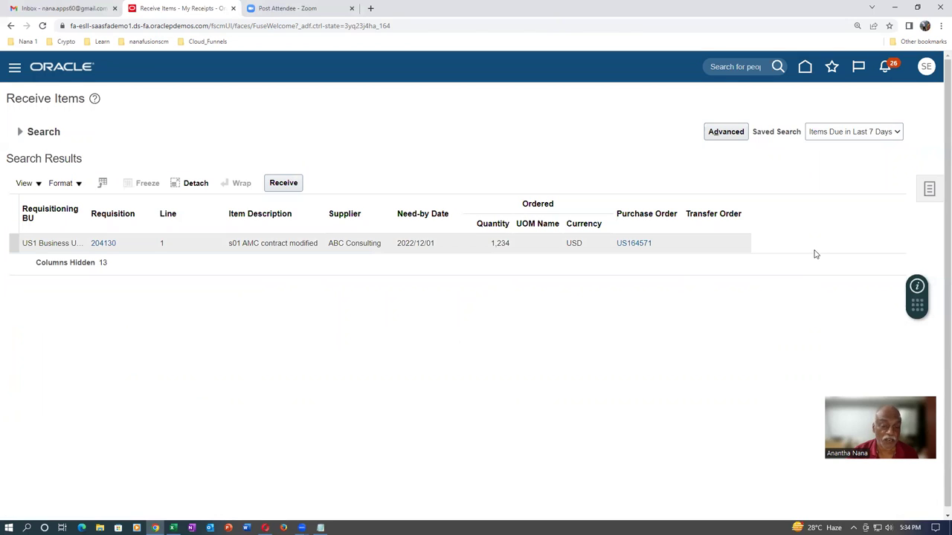
Step: Receive the s01 AMC contract modified line at its prefilled quantity, submit the receipt and acknowledge the confirmation
click(814, 253)
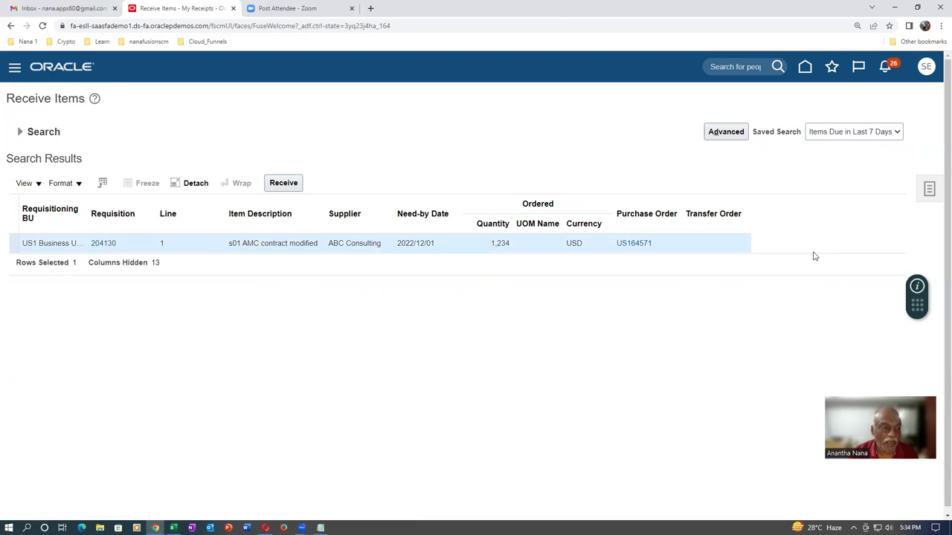
click(289, 188)
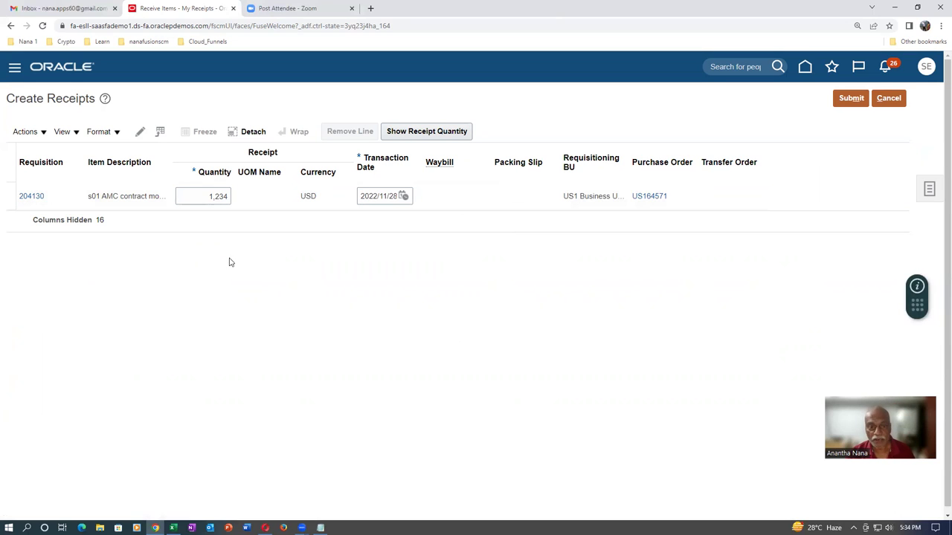
click(852, 104)
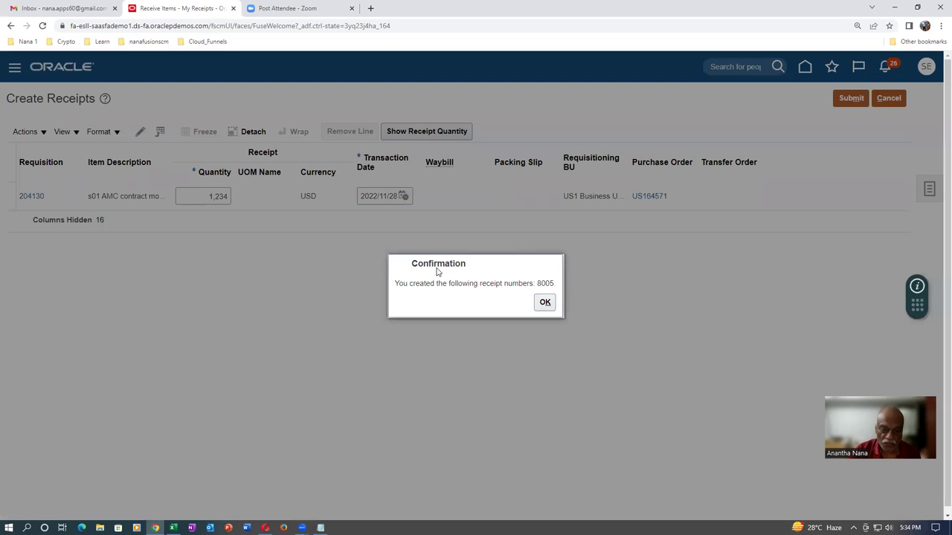
drag(538, 283, 559, 284)
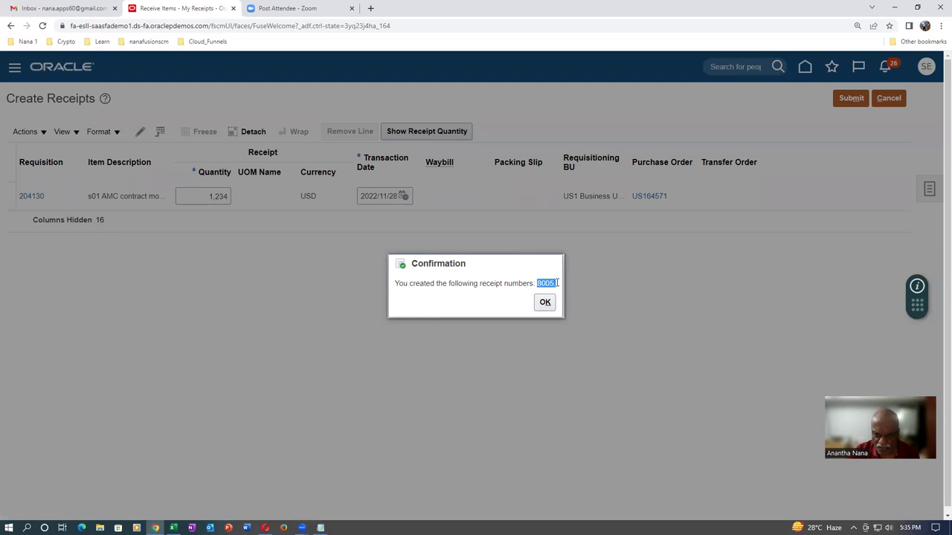
click(548, 306)
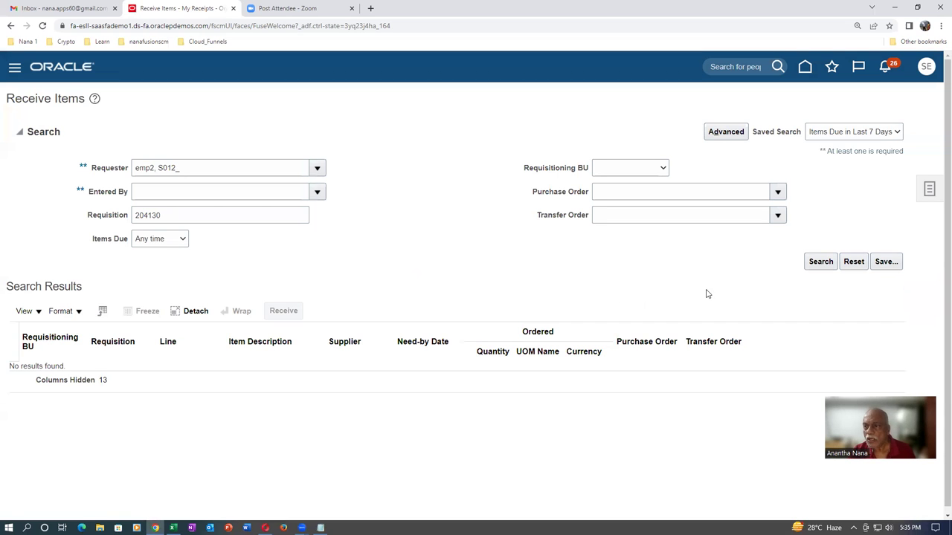
Step: Open Manage Receipts and search for receipt 8005
click(935, 196)
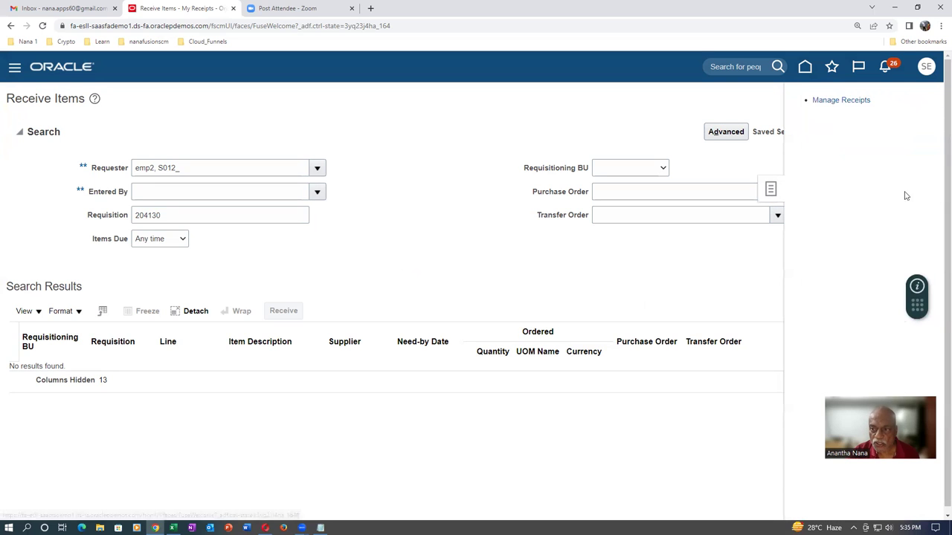
click(857, 100)
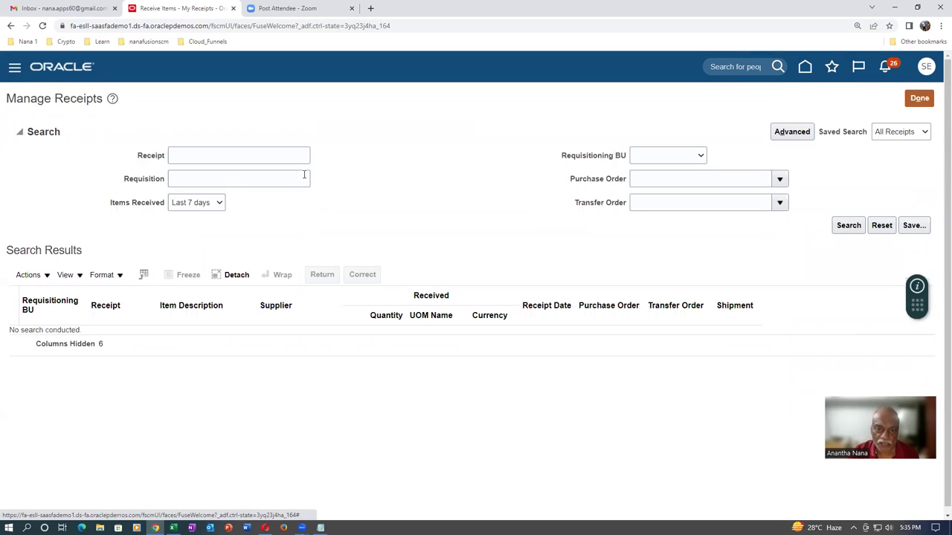
click(186, 158)
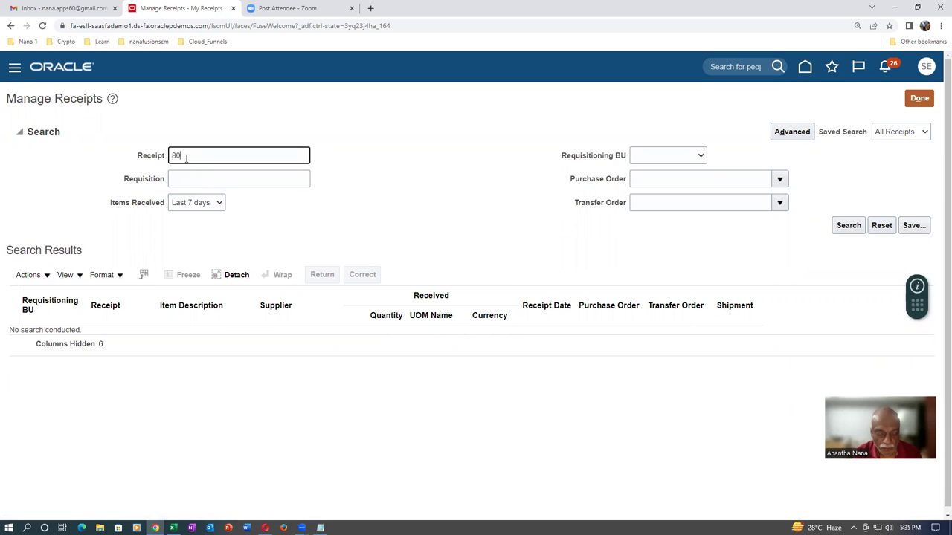
text(8005)
key(Tab)
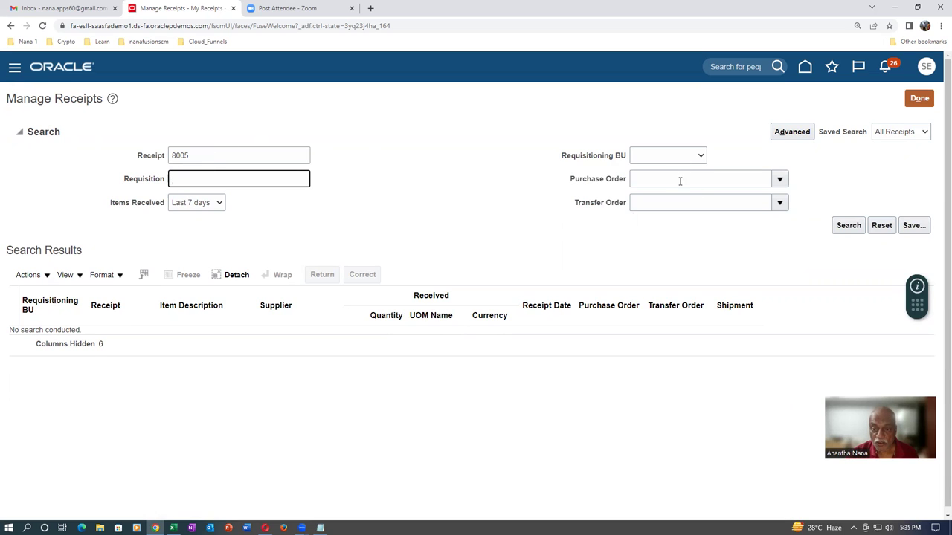
click(211, 154)
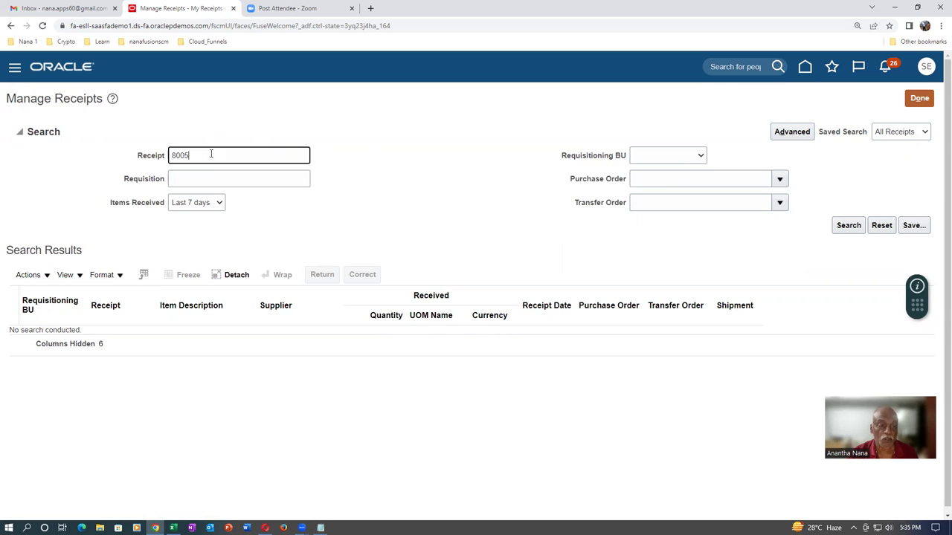
click(844, 230)
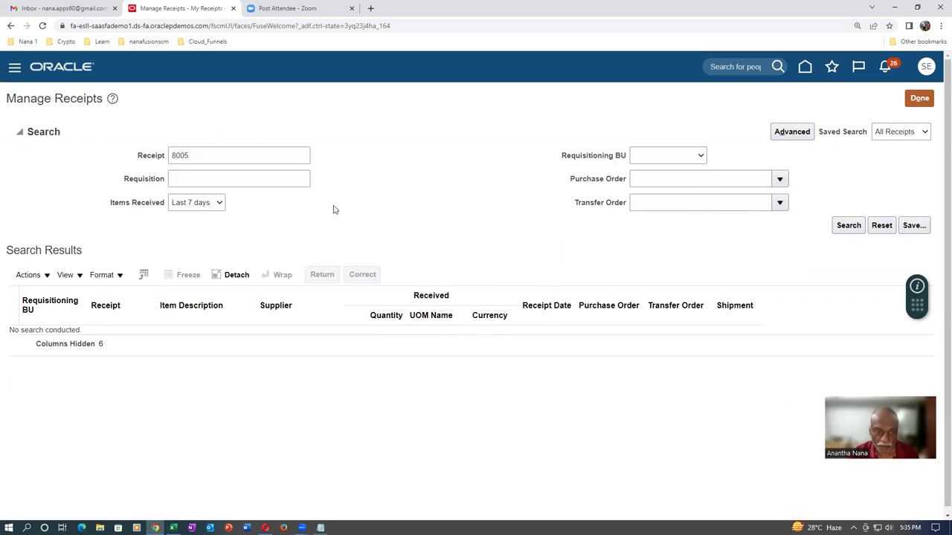
Step: Correct the s01 AMC contract modified receipt line to a quantity of 1,224 and submit the correction
click(7, 246)
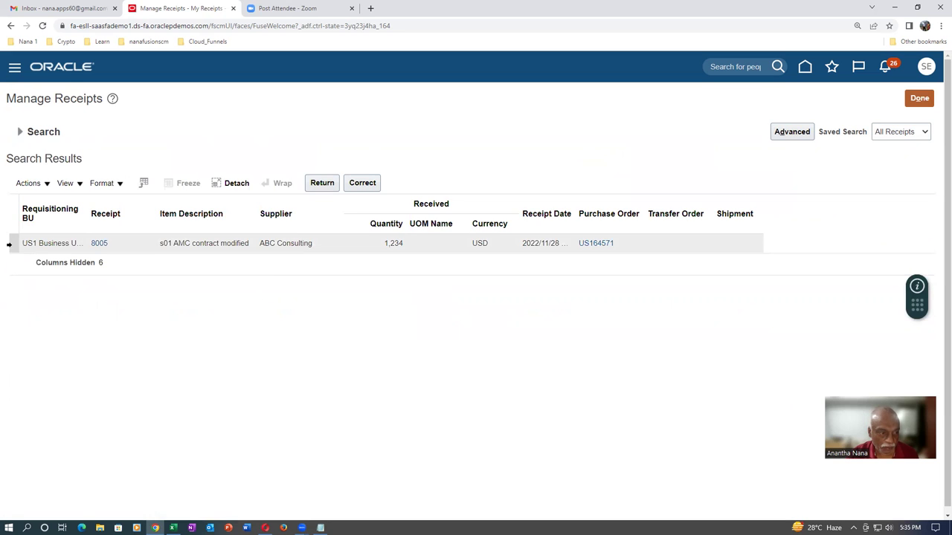
click(373, 187)
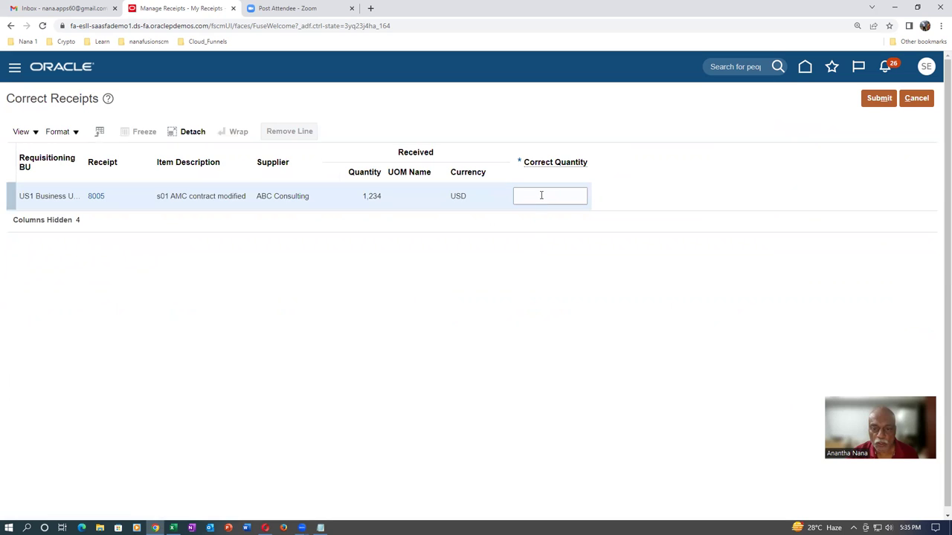
click(539, 195)
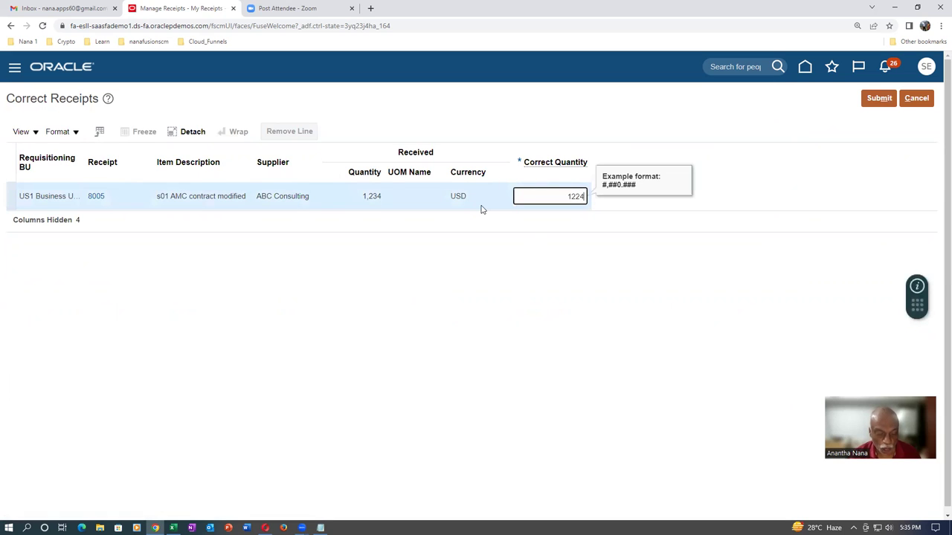
click(883, 100)
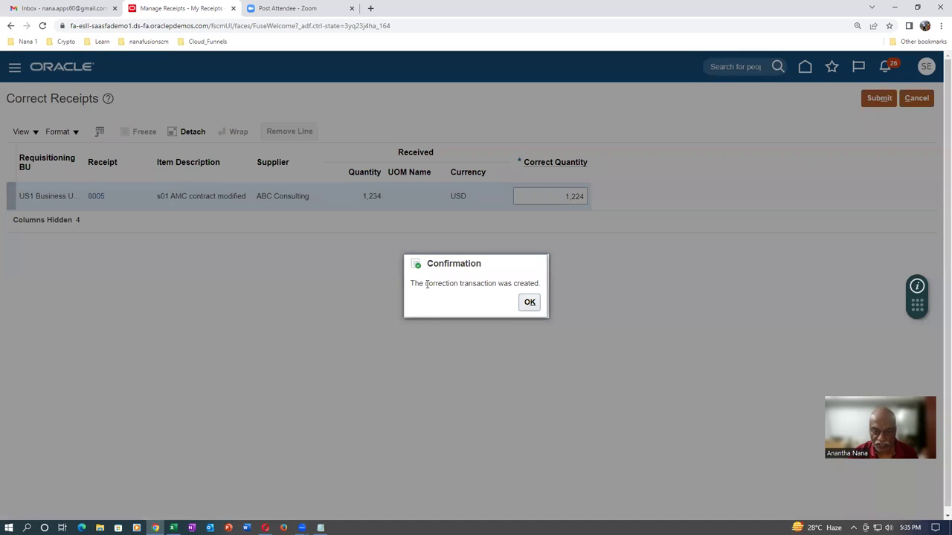
Step: Acknowledge the correction, leave Manage Receipts and search Receive Items again by the s01 AMC contract requisition with Items Due at Any time
click(531, 302)
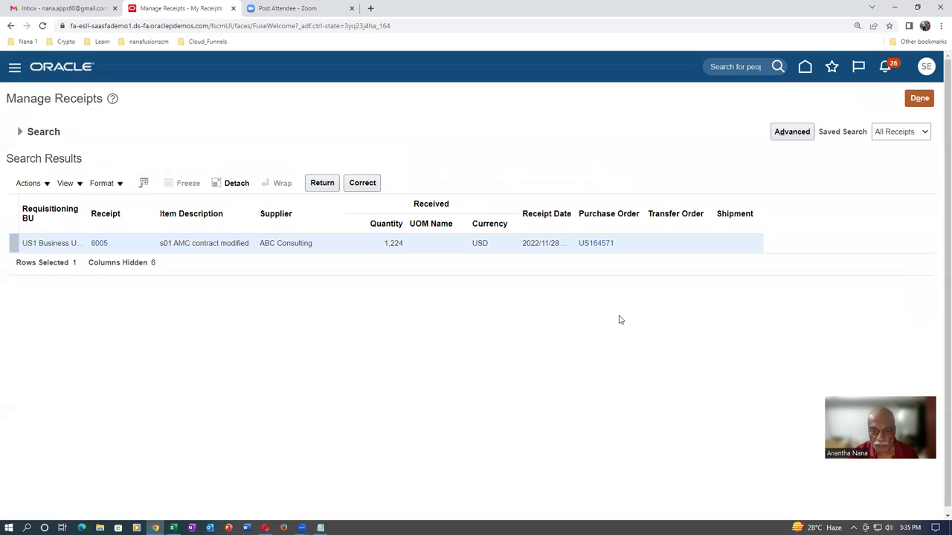
click(920, 98)
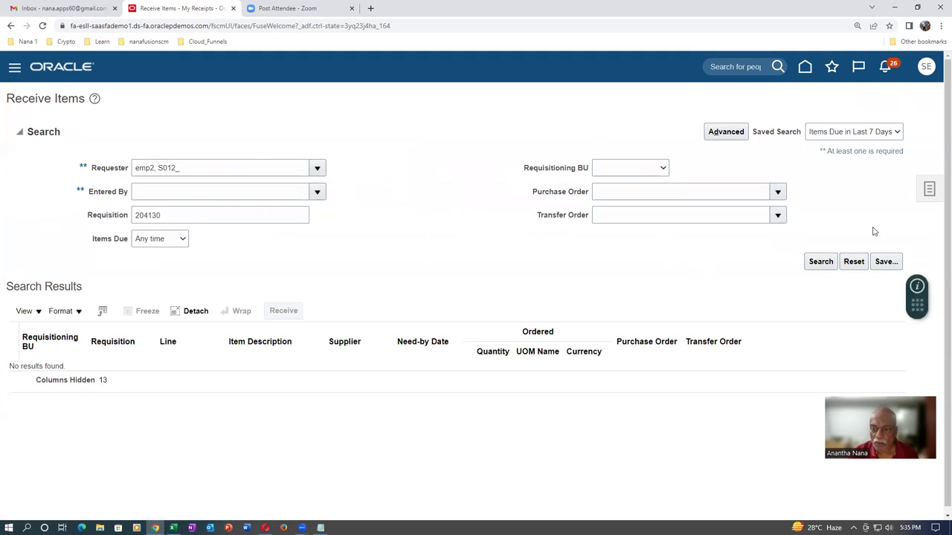
click(820, 262)
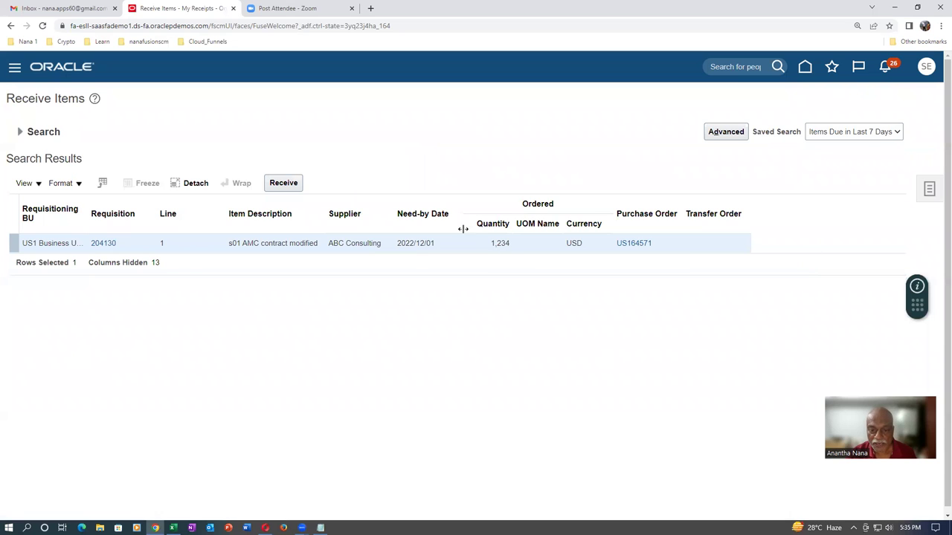
Step: Open a new receipt for the s01 AMC contract modified line, check its prefilled quantity, and cancel without receiving
click(295, 185)
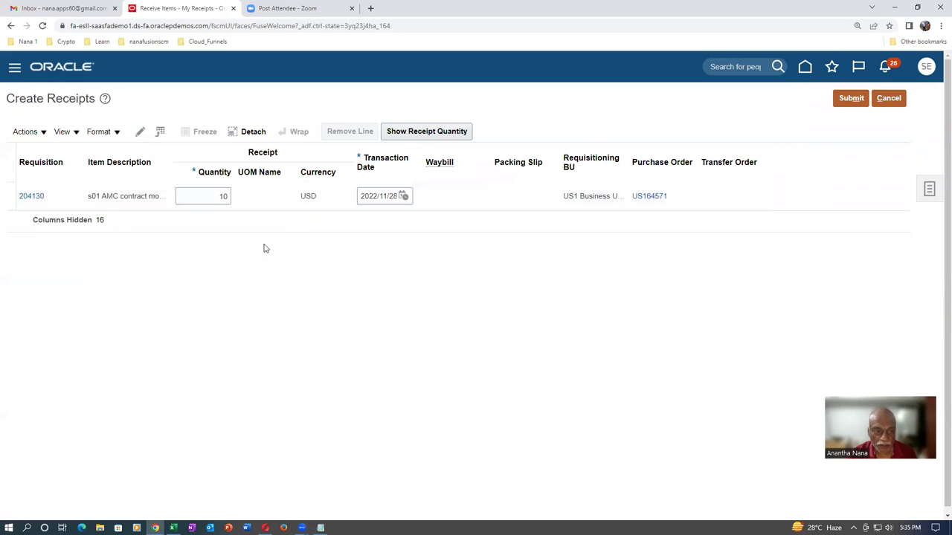
click(242, 197)
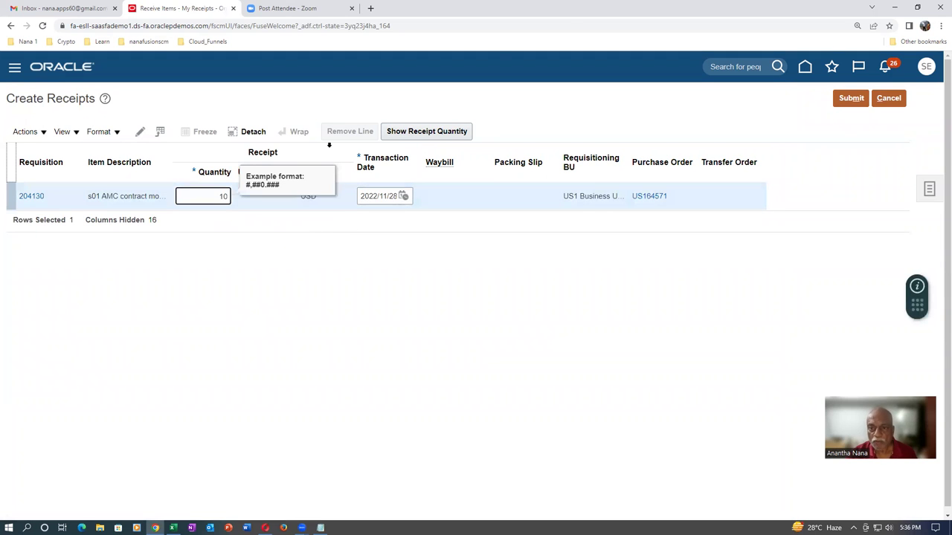
click(889, 100)
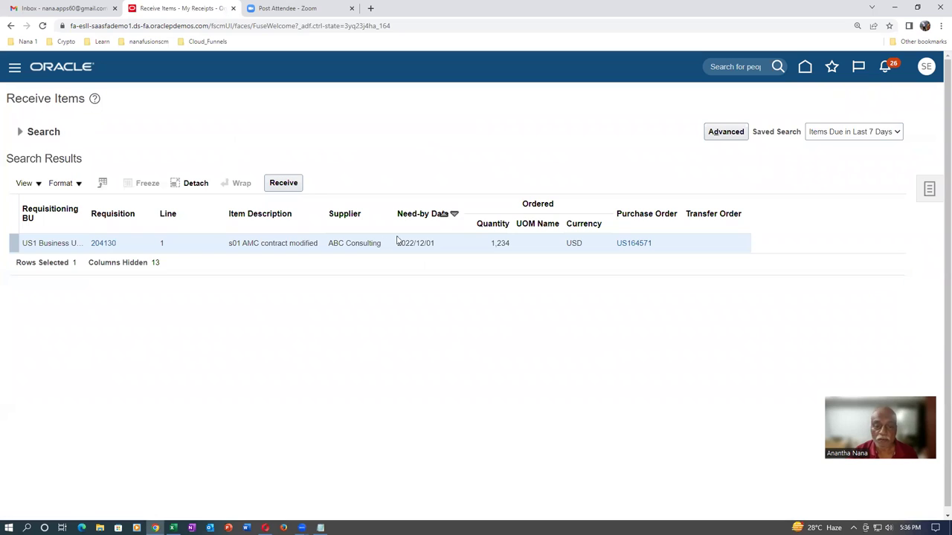
Step: Open Manage Receipts and look up receipt 8005 again
click(929, 188)
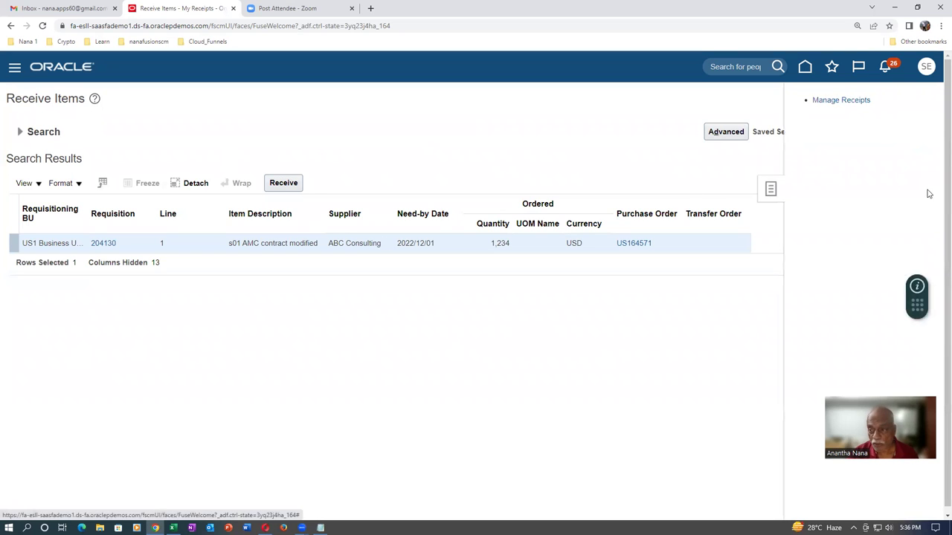
click(860, 102)
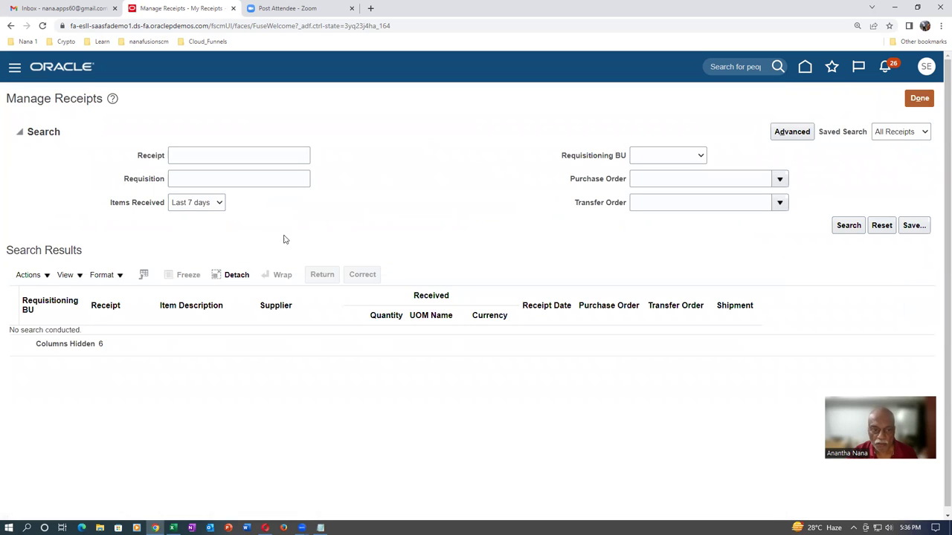
click(196, 156)
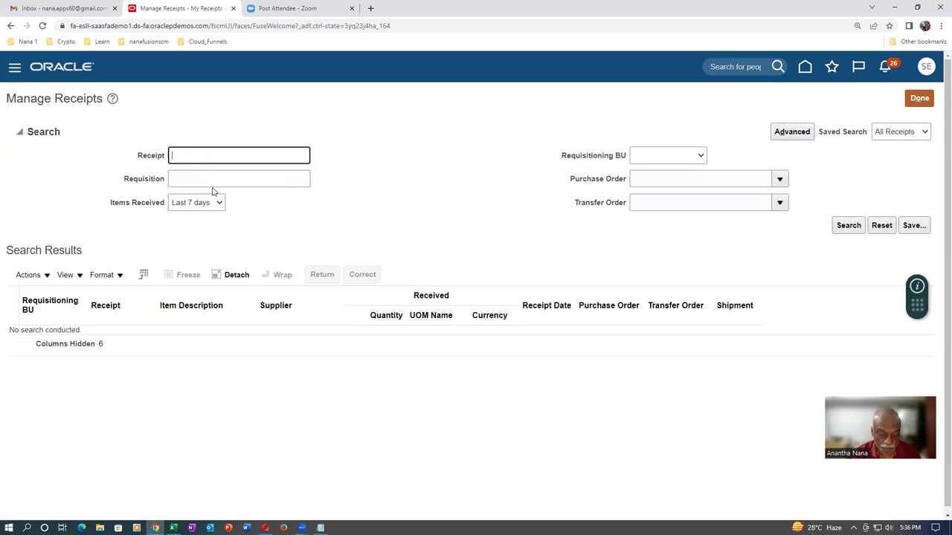
key(Tab)
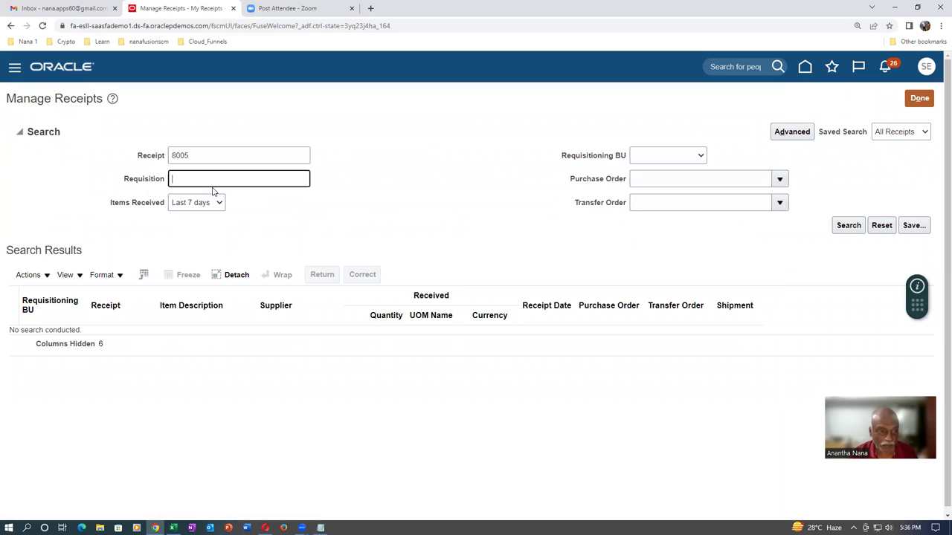
click(851, 225)
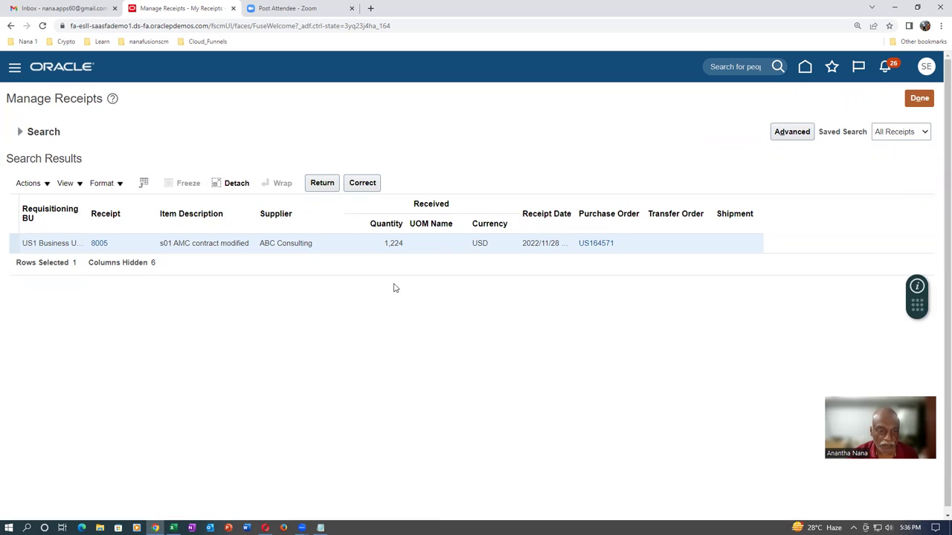
Step: Try to return the s01 AMC contract modified receipt line, dismiss the message and leave Manage Receipts
click(331, 184)
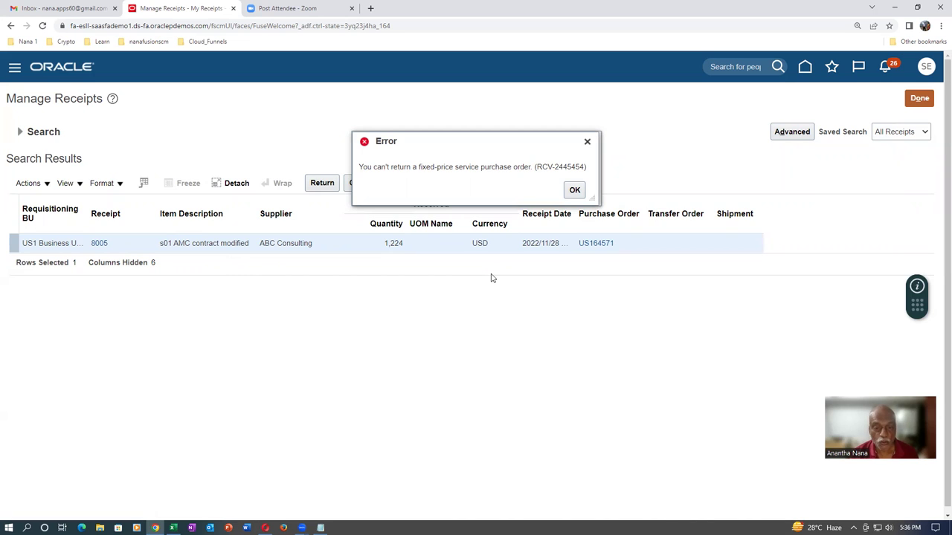
click(572, 190)
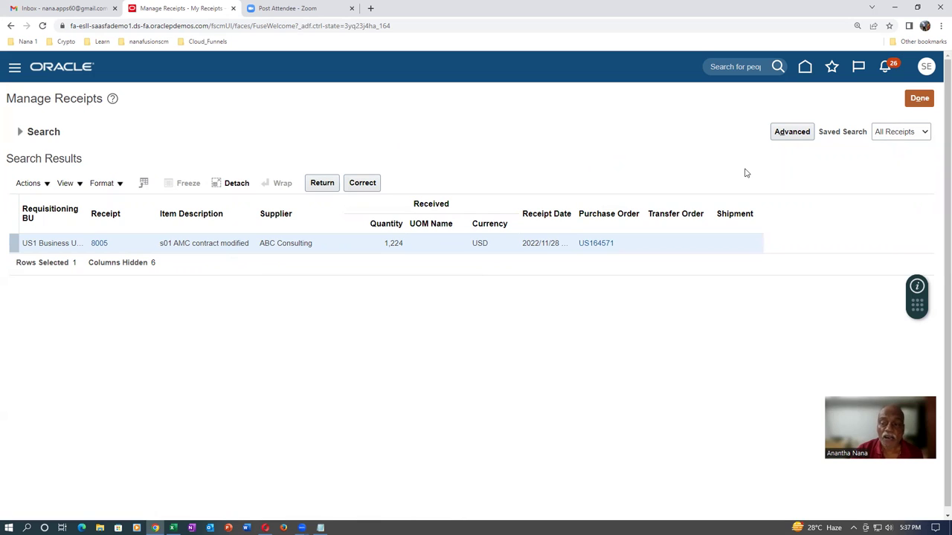
click(924, 101)
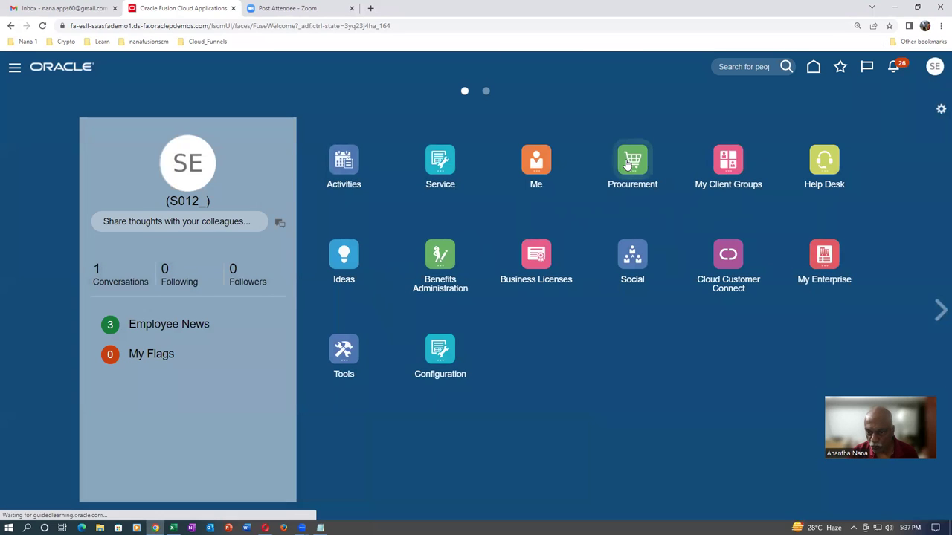
Step: Go to Procurement's Purchase Requisitions and expand the list of shopping categories
click(629, 159)
click(592, 237)
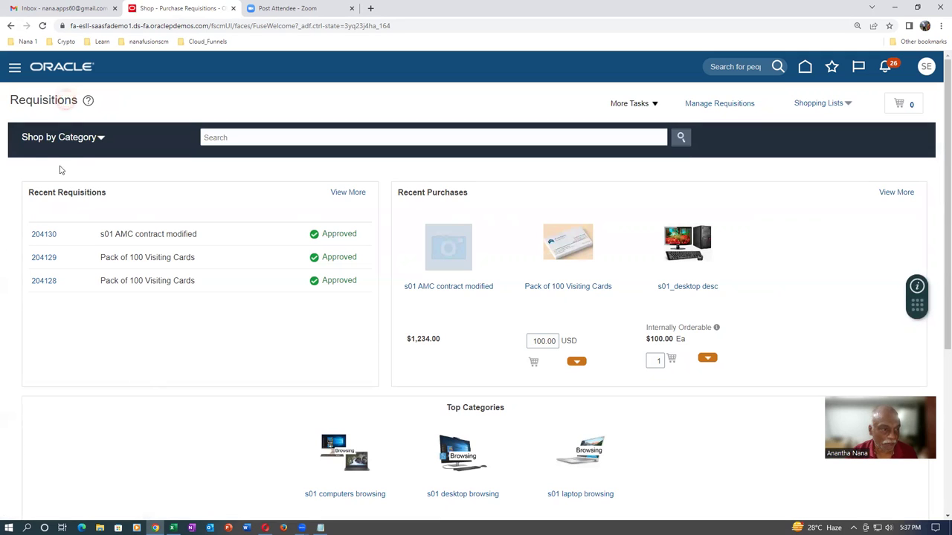
click(58, 141)
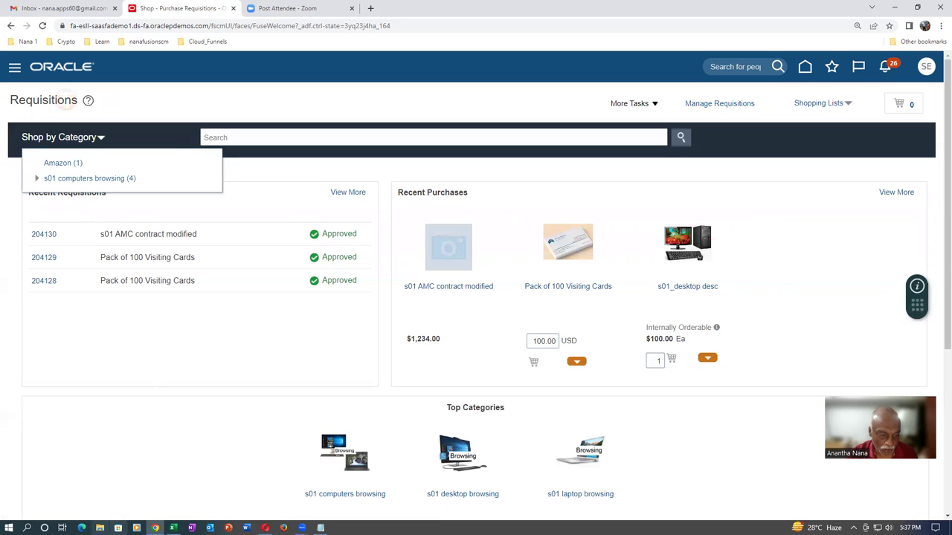
Step: Switch to the Opera browser session and go from Manage Orders to Procurement's Catalogs work area
mouse_move(154, 530)
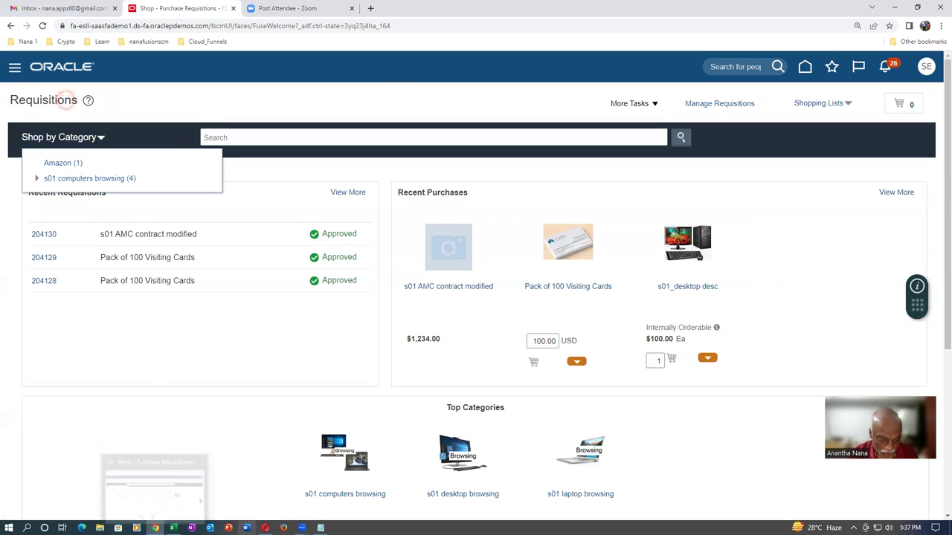
click(264, 528)
scroll(893, 180, up, 1)
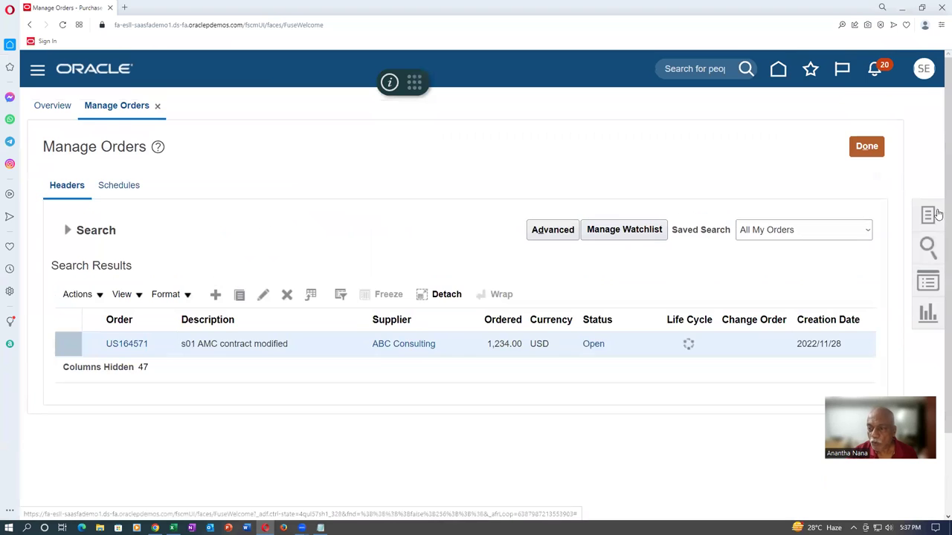
click(928, 216)
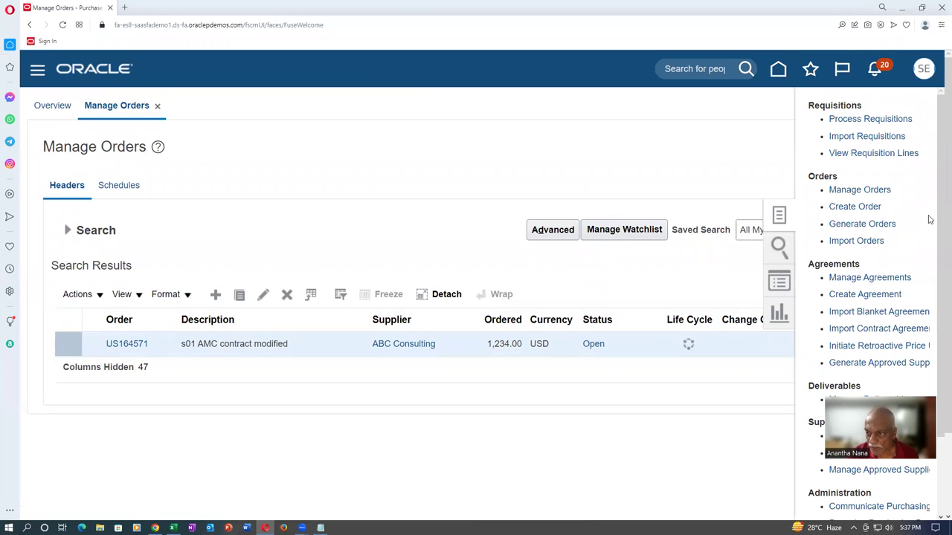
click(711, 186)
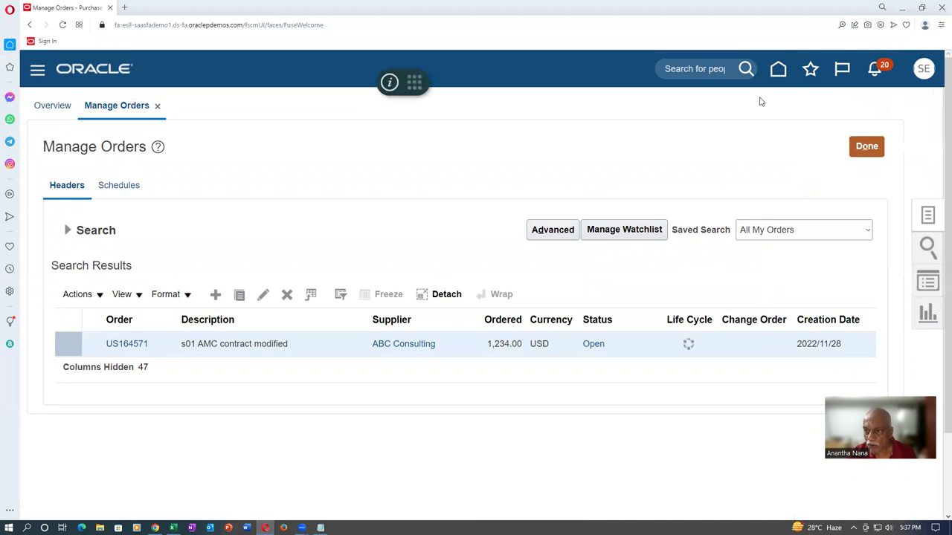
click(780, 71)
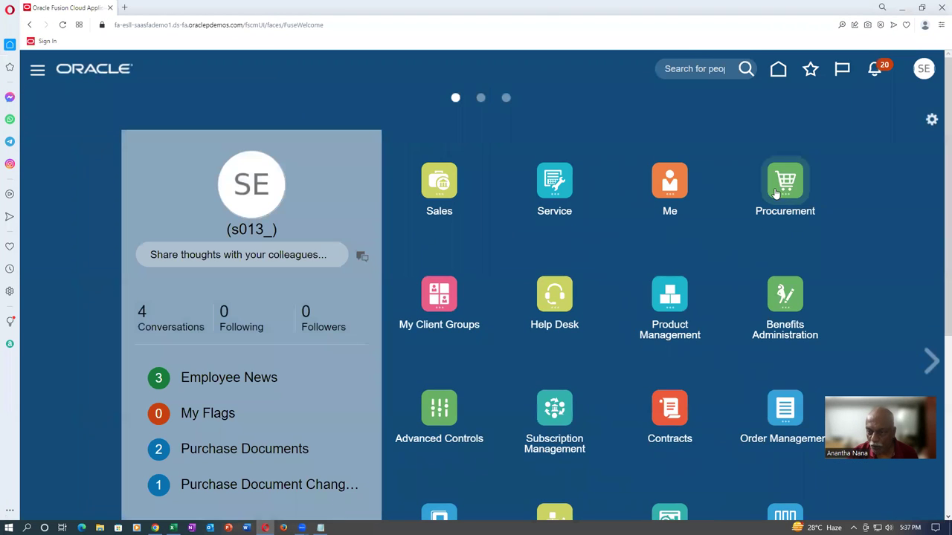
click(776, 194)
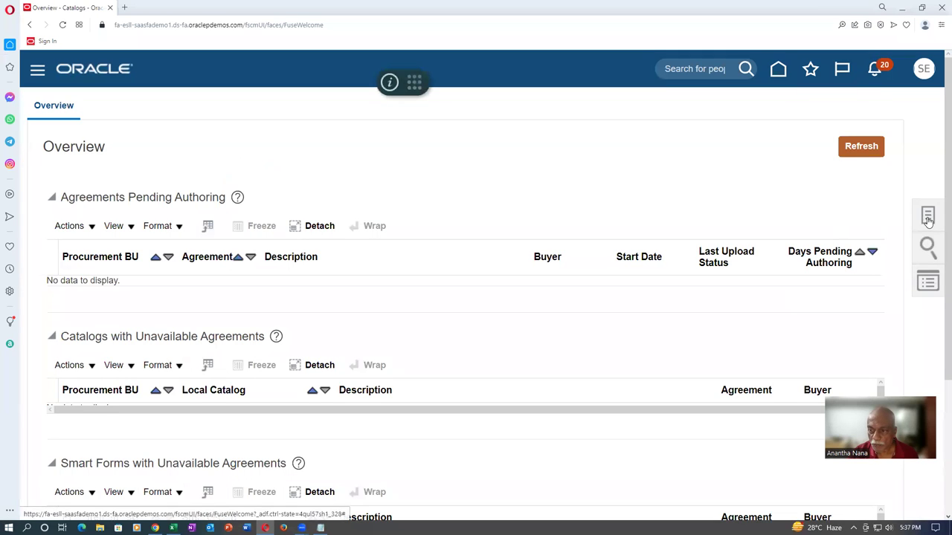
Step: Open Manage Catalogs and open the Amazon punchout catalog of the US1 Business Unit for editing
click(927, 218)
click(850, 128)
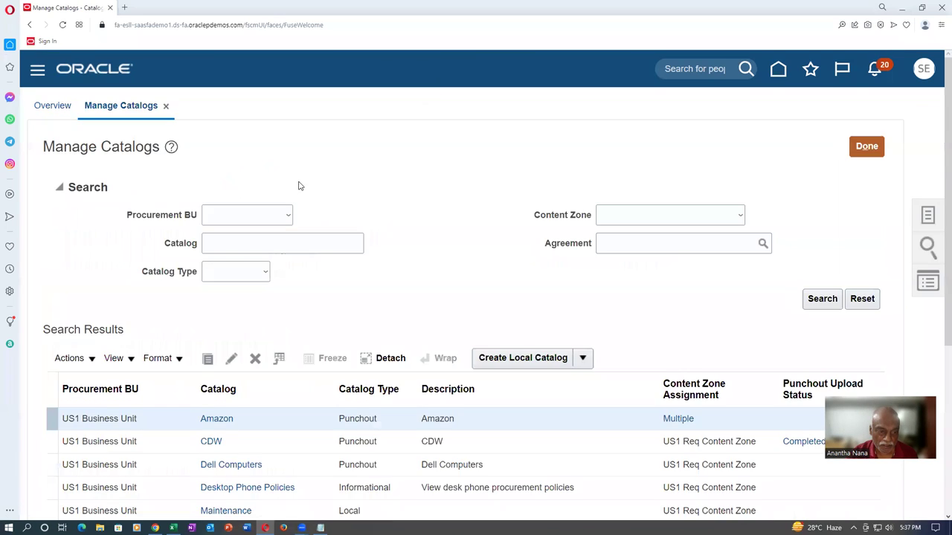
scroll(299, 186, down, 2)
click(219, 272)
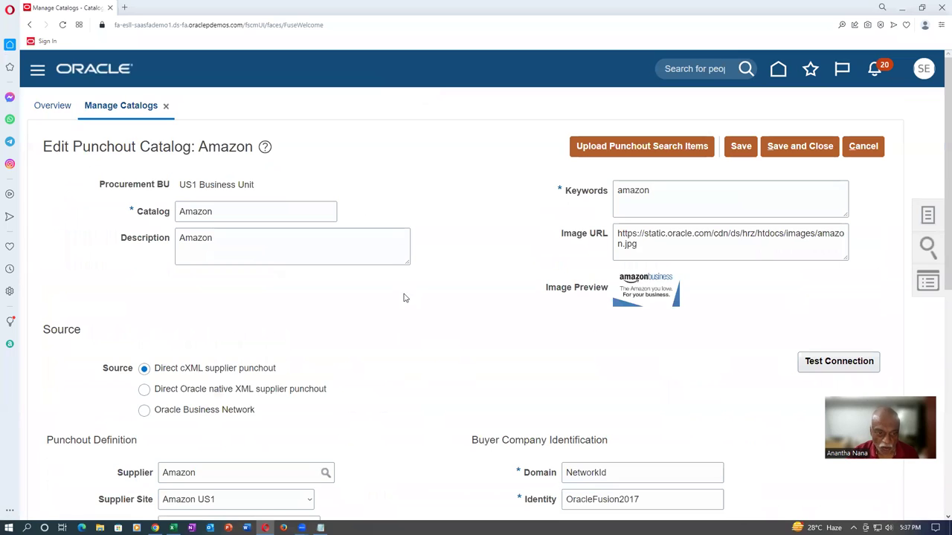
Step: Test the Amazon catalog's Direct cXML supplier punchout connection, read the result and acknowledge it
scroll(813, 269, down, 2)
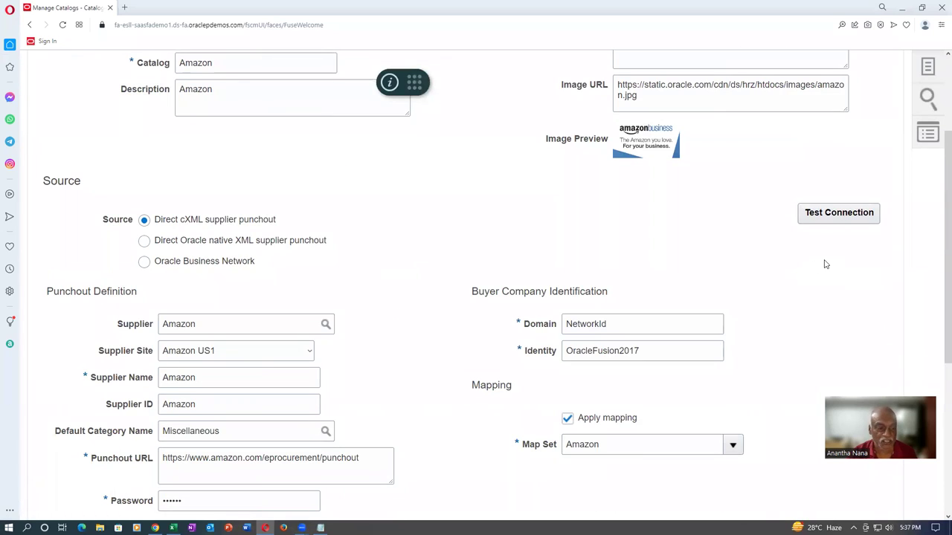
click(844, 216)
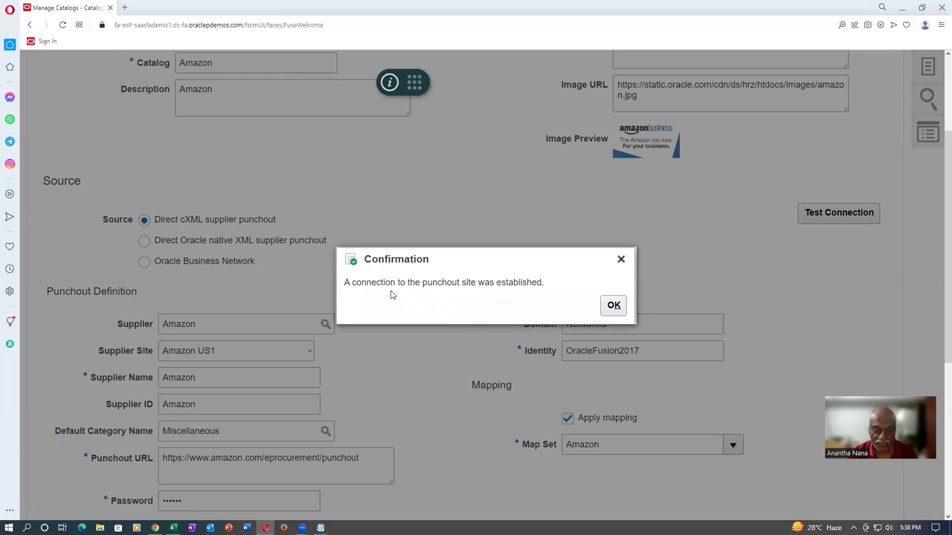
drag(386, 285, 520, 284)
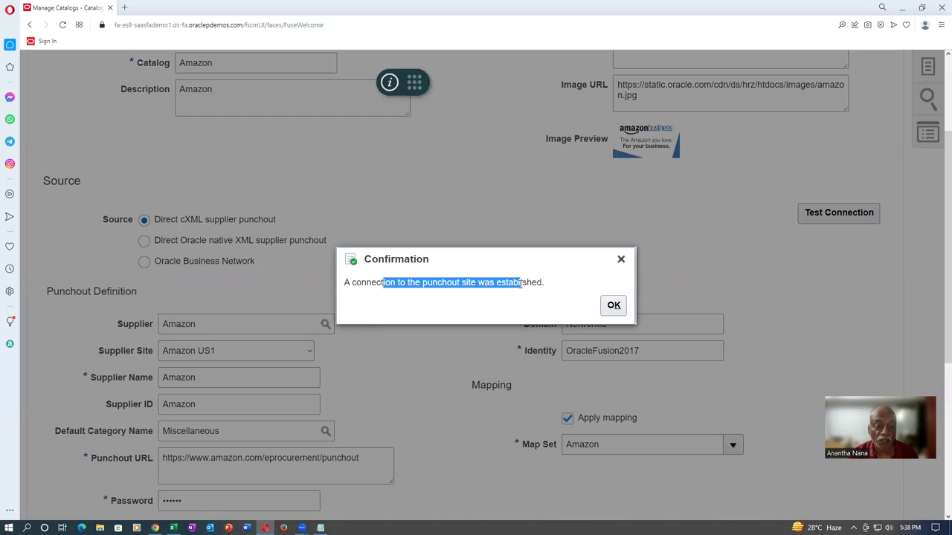
click(613, 305)
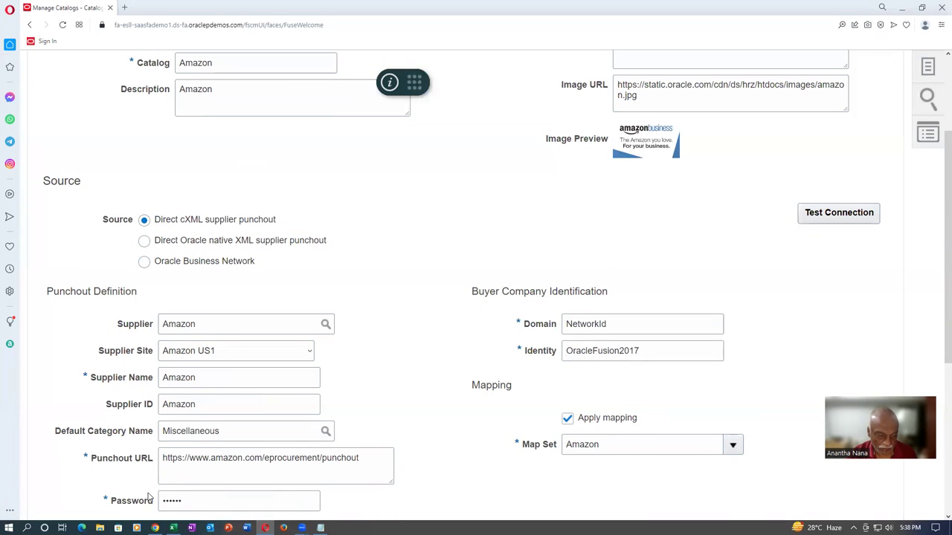
Step: Switch back to the Chrome requisitions session and punch out to the Amazon category
mouse_move(155, 529)
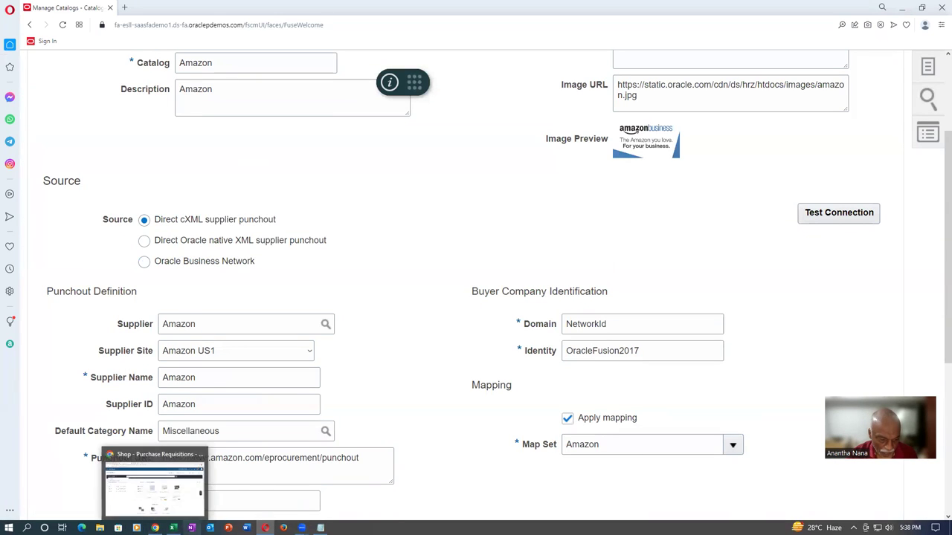
click(154, 487)
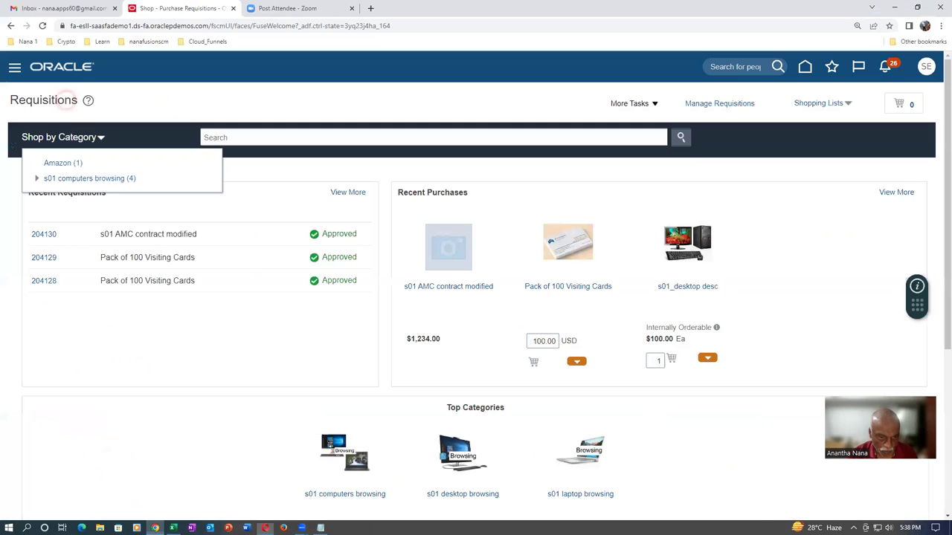
click(61, 165)
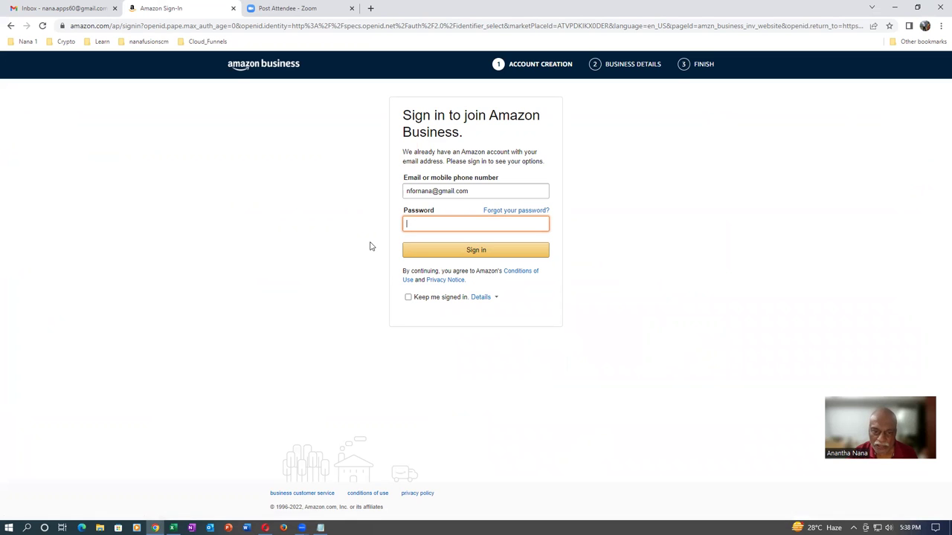
Step: Try to sign in to Amazon Business with the account password, and open the forgotten-password assistance page
click(452, 227)
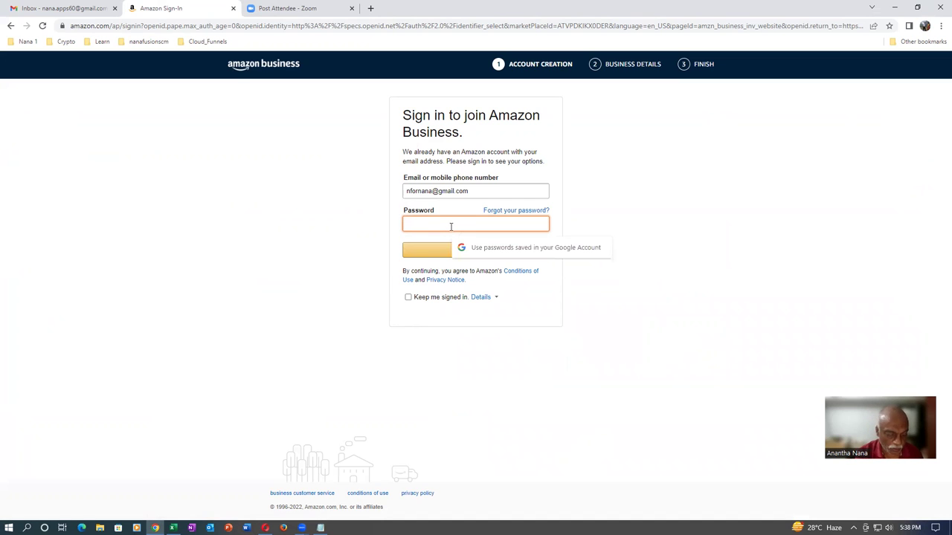
text(•••)
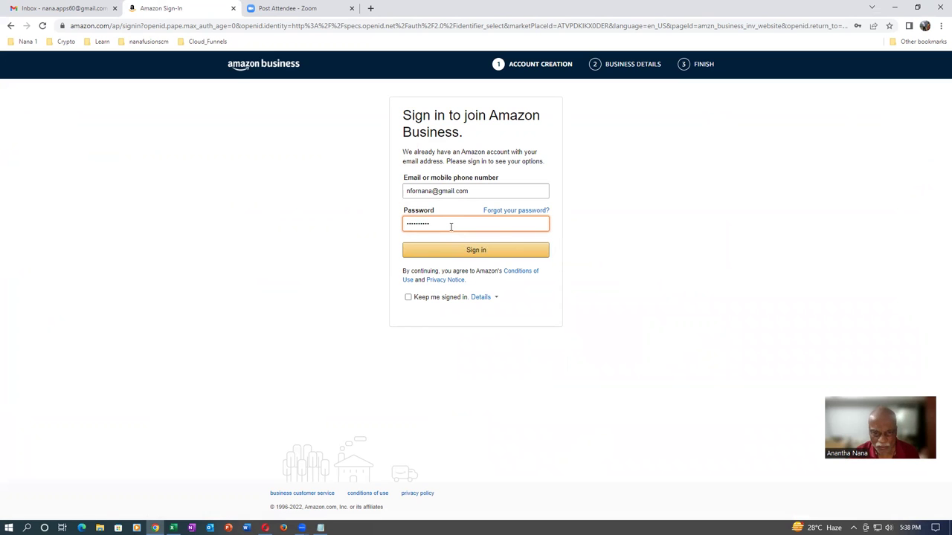
click(502, 256)
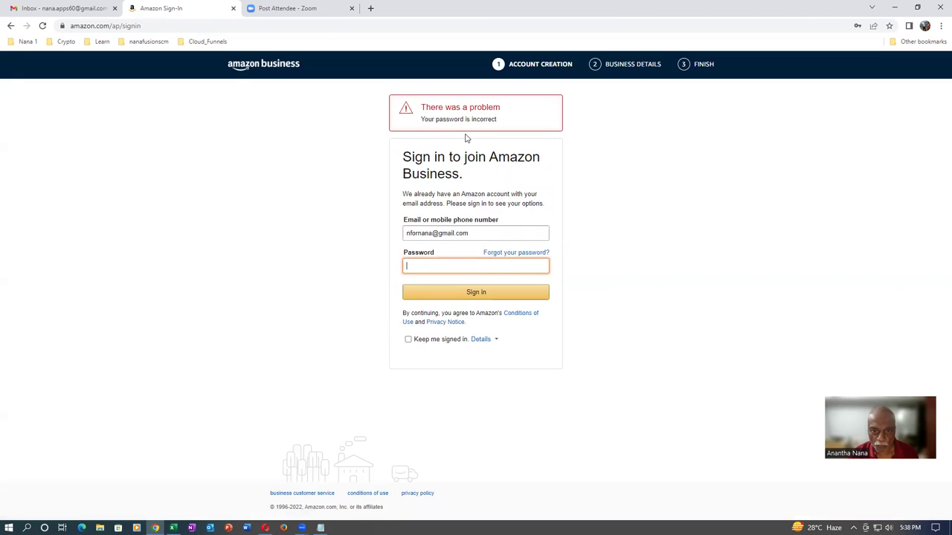
click(525, 254)
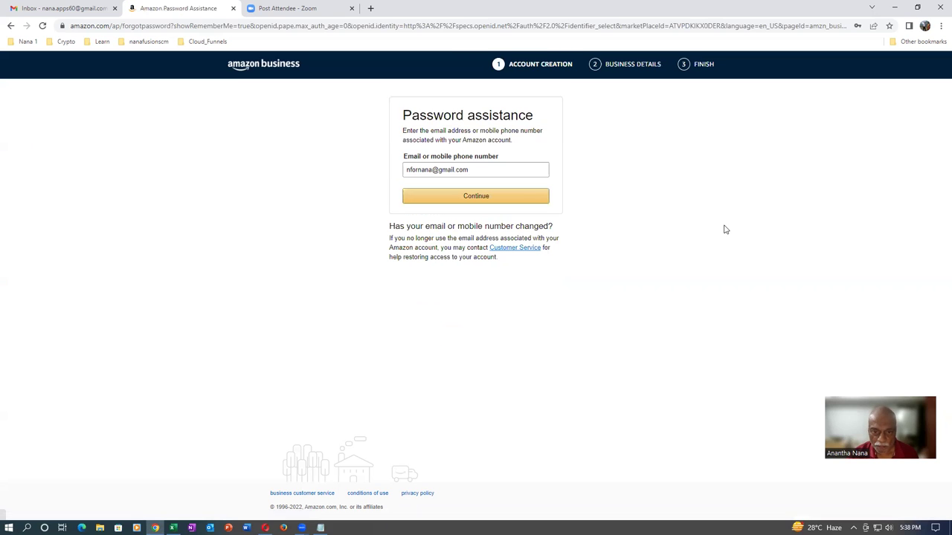
Step: Request the Amazon password reset code, switch to the matching Gmail account and open the newest Amazon password assistance email
click(480, 199)
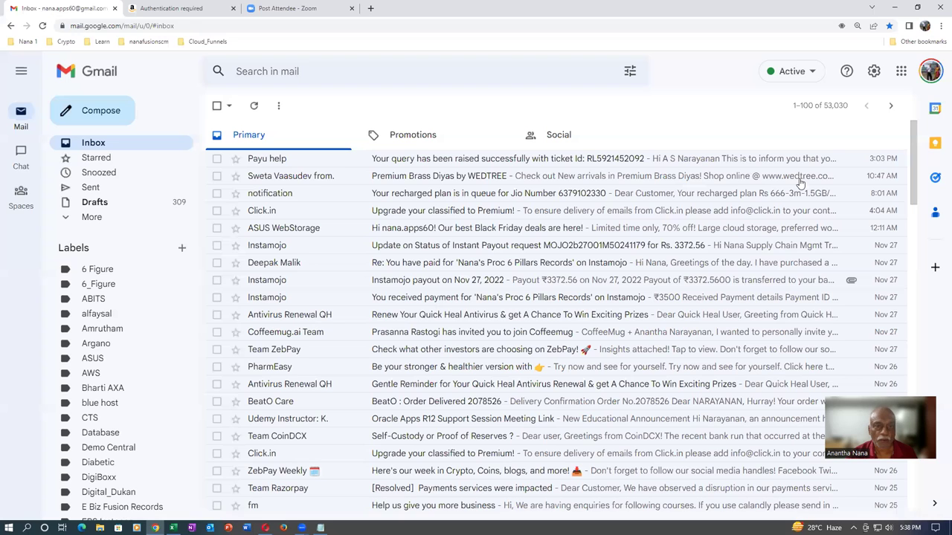
click(41, 10)
click(930, 72)
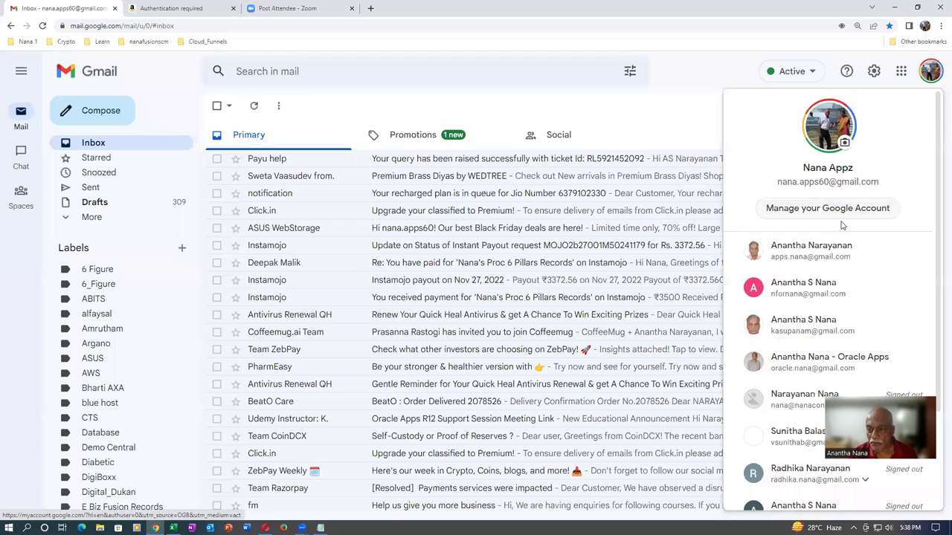
click(817, 299)
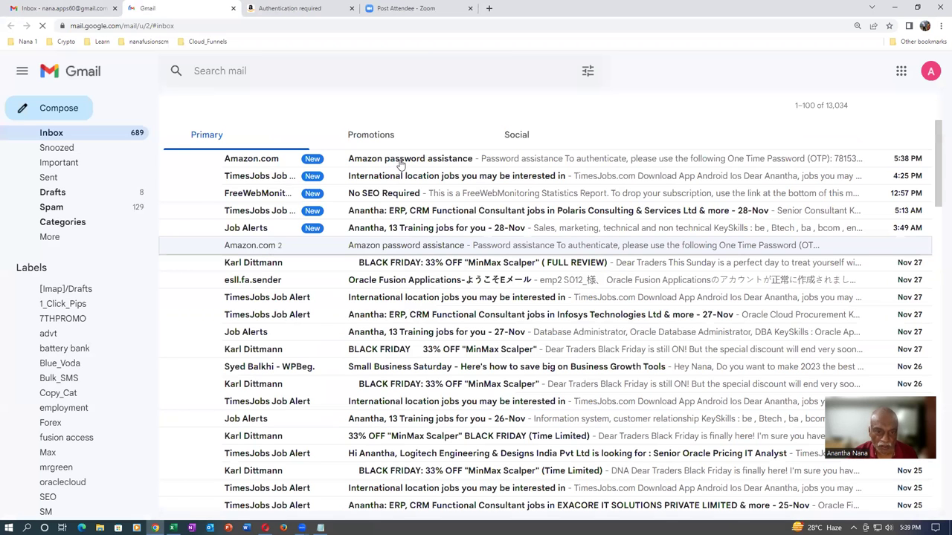
click(402, 162)
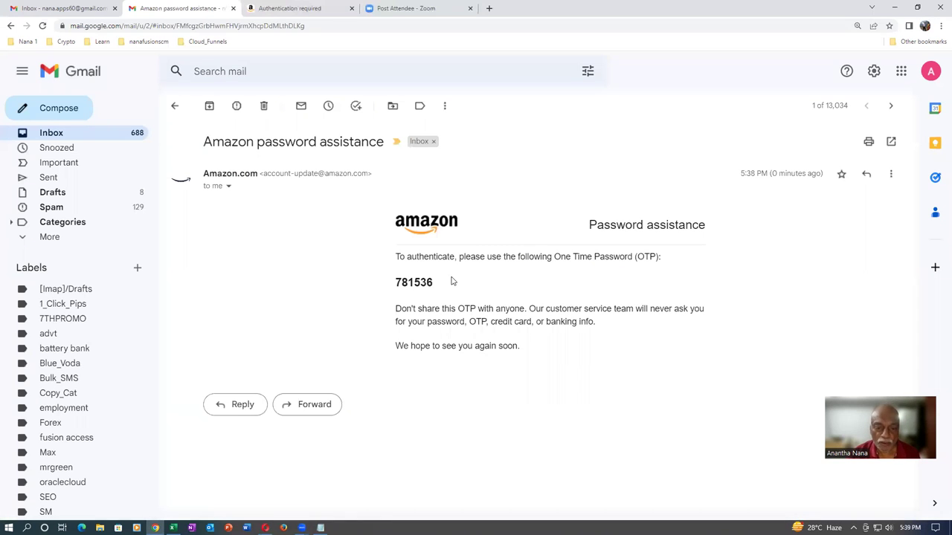
Step: Return to the Amazon Business verification page and submit the one-time password from the email
click(322, 9)
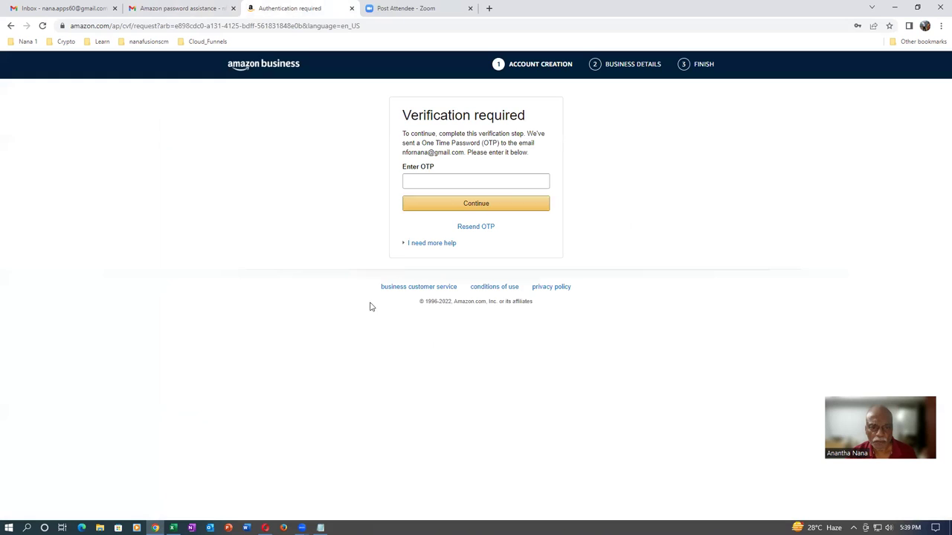
click(455, 179)
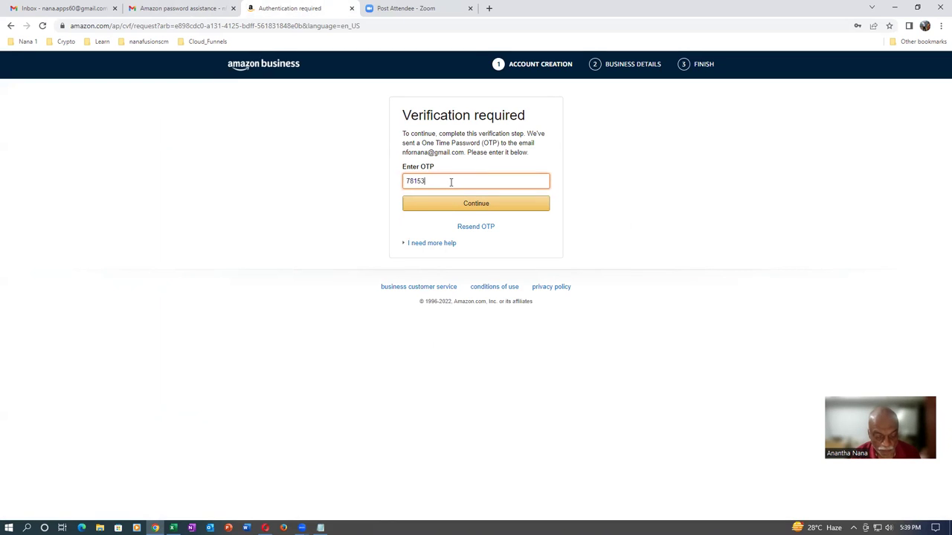
click(488, 208)
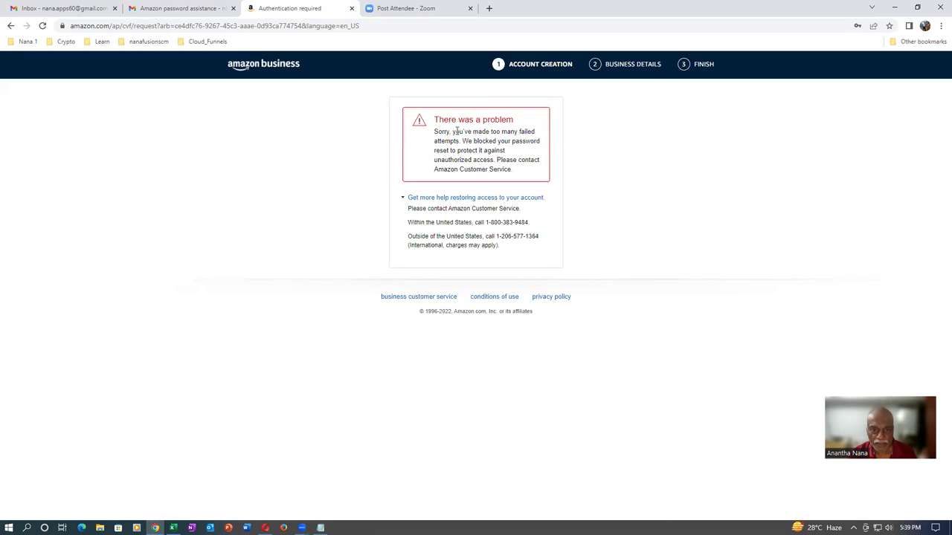
Step: Read the password reset problem message and the Customer Service details for restoring account access, and close the Amazon page
drag(453, 132, 498, 169)
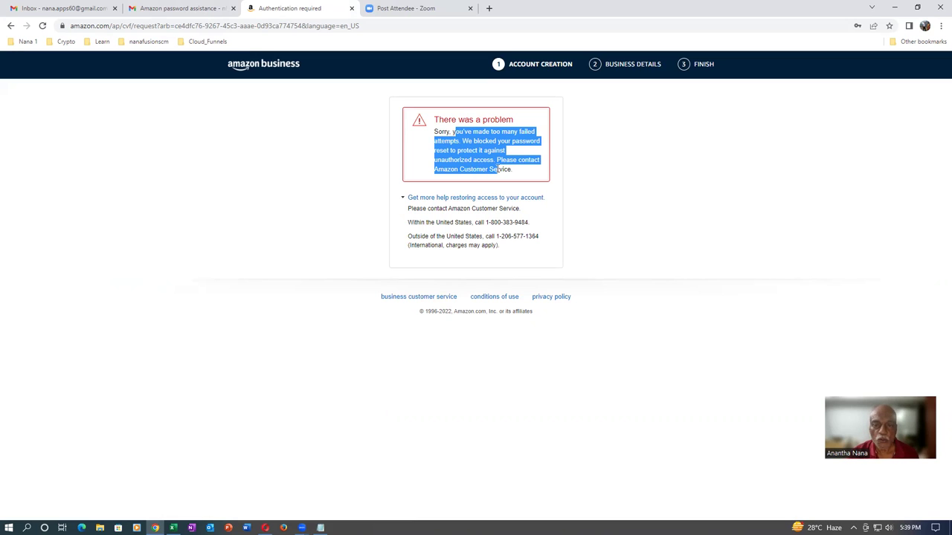
click(586, 168)
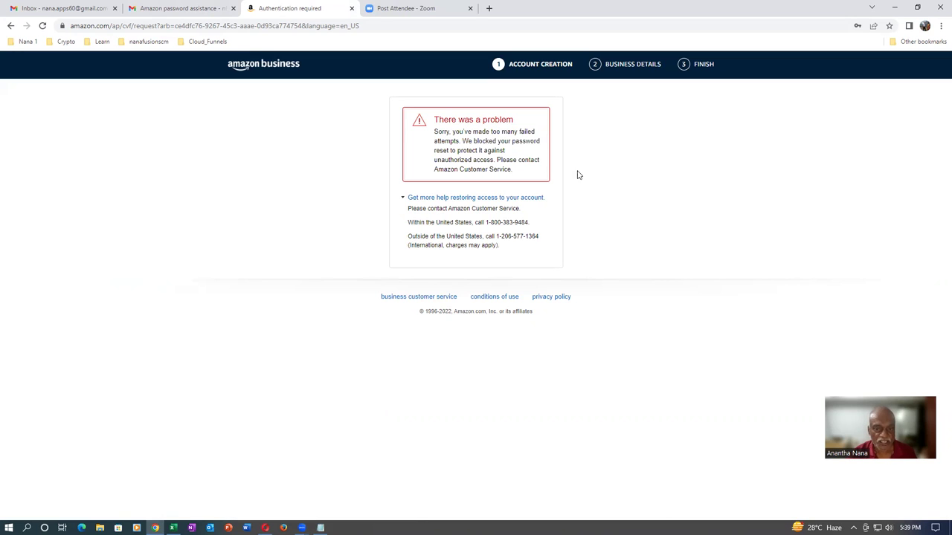
click(463, 199)
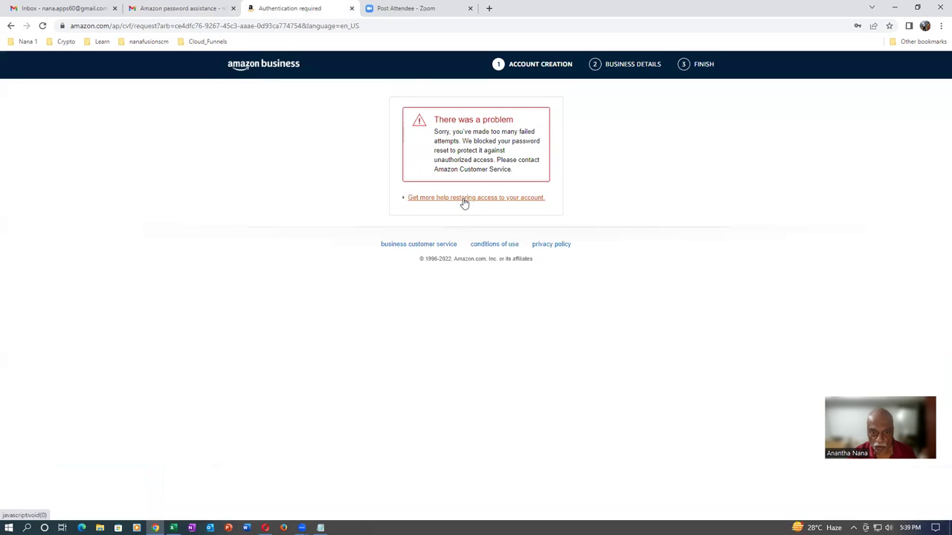
click(466, 199)
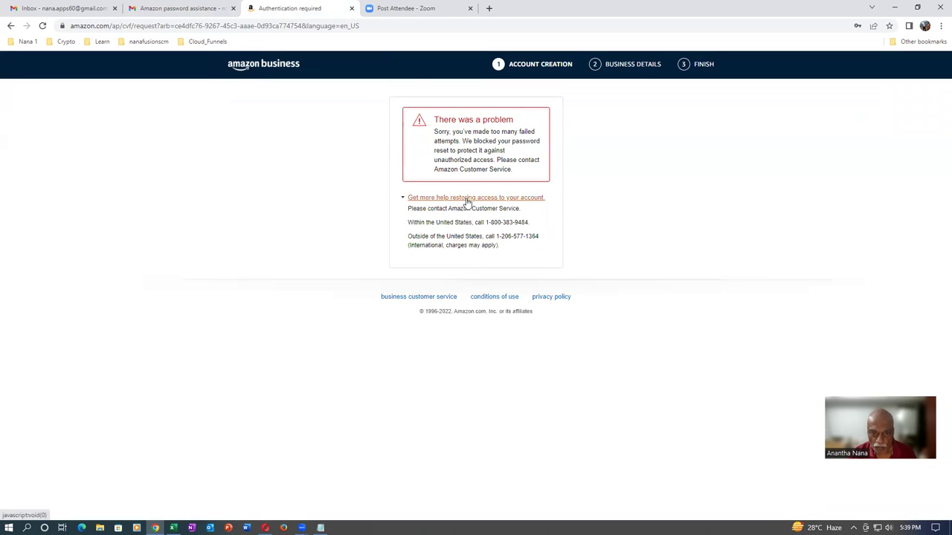
drag(487, 222, 538, 225)
click(690, 232)
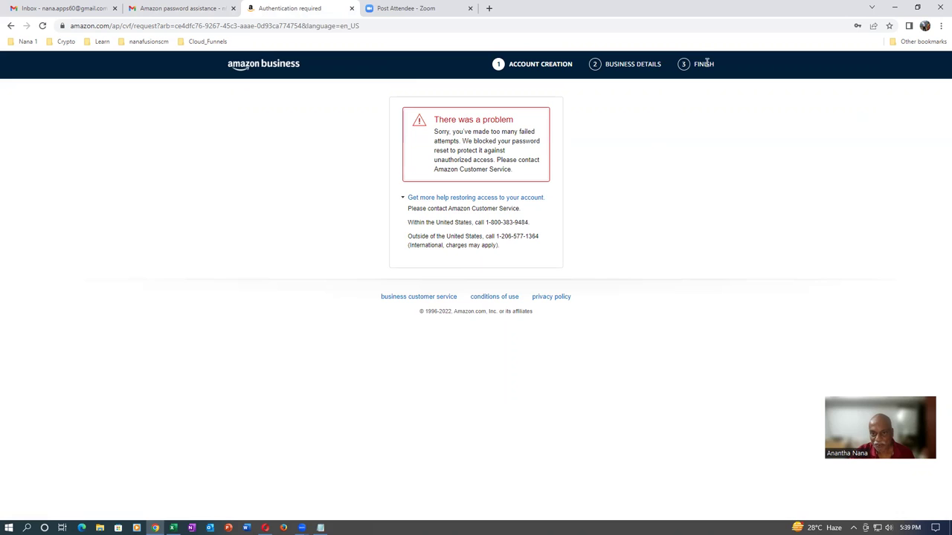
click(351, 8)
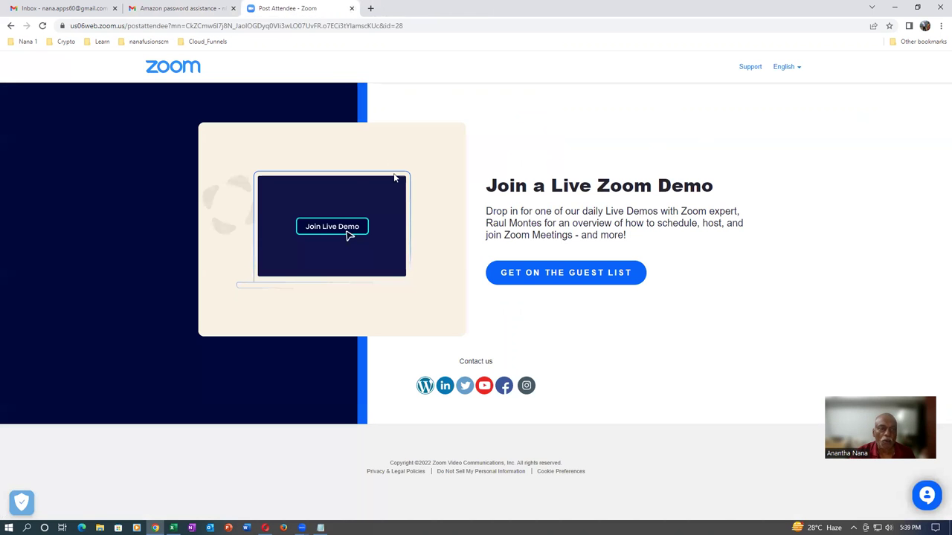